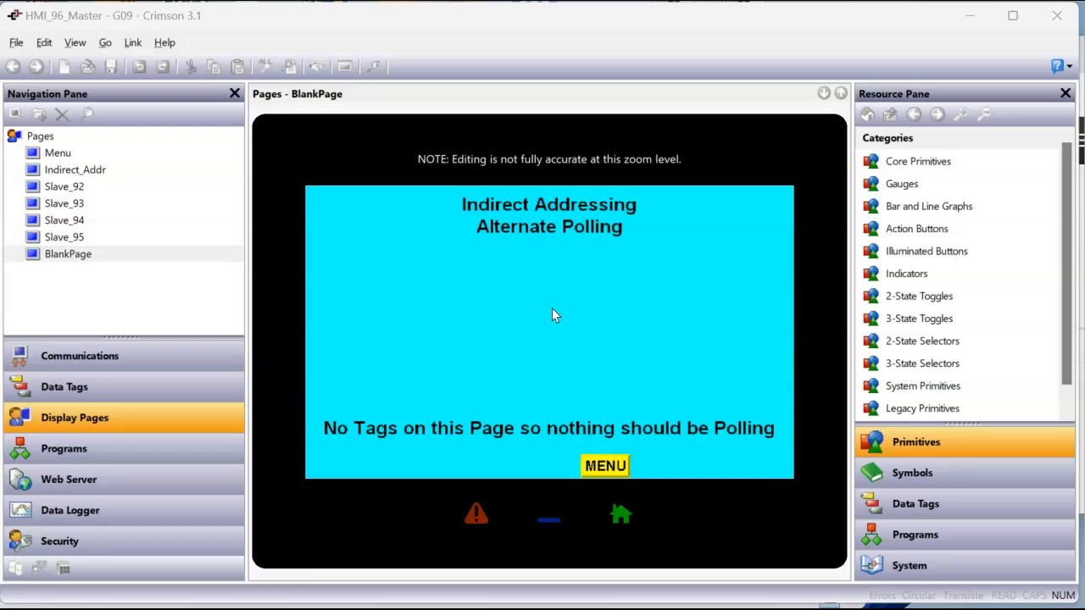
Open the Modbus TCP/IP Master protocol in the communications settings and widen the navigation pane
click(156, 357)
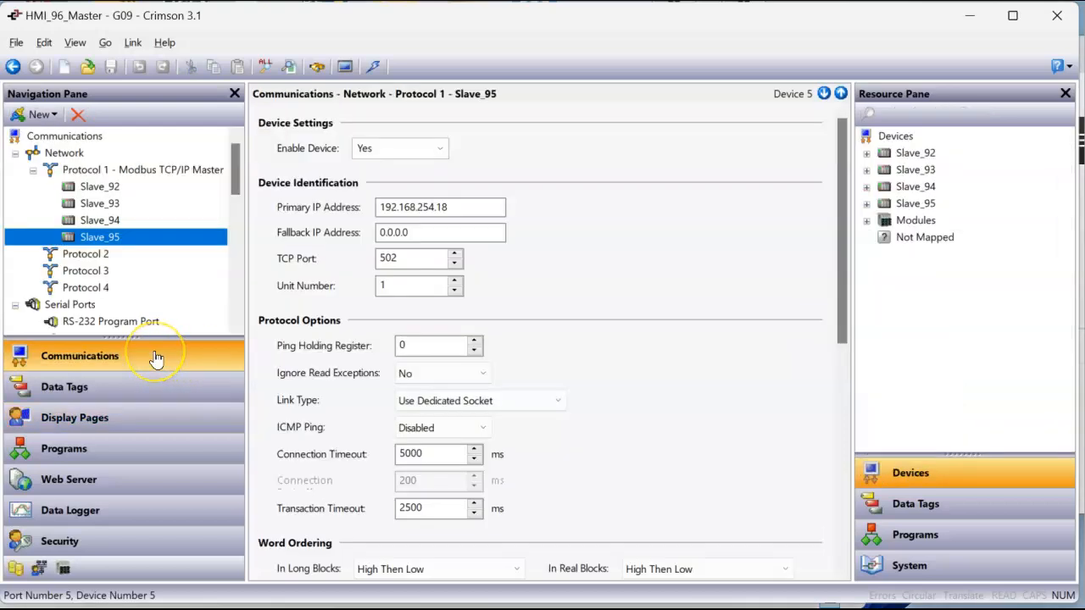
click(112, 170)
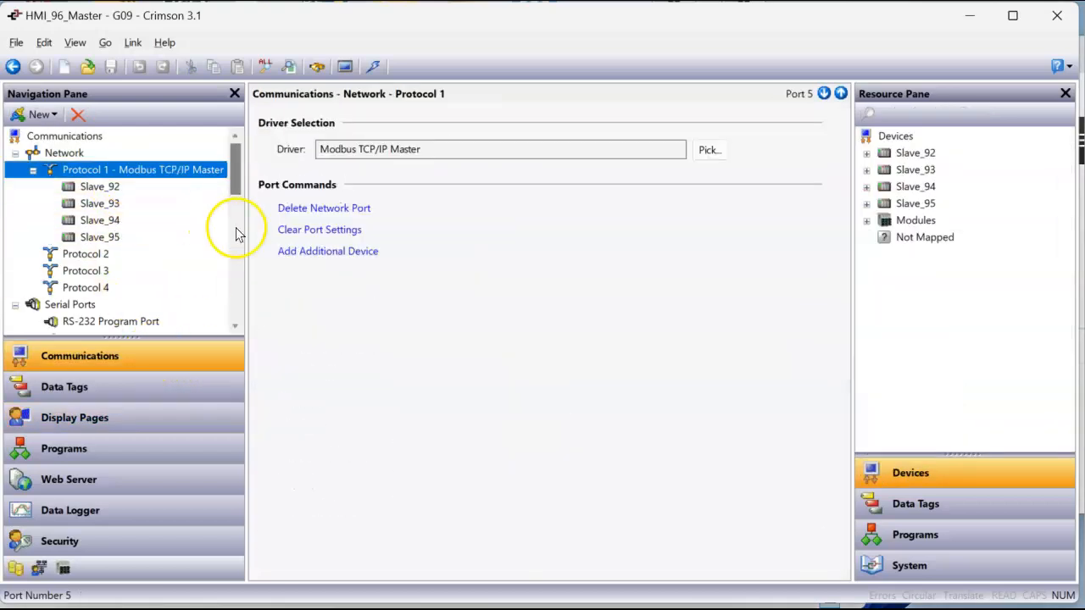
drag(243, 263, 279, 264)
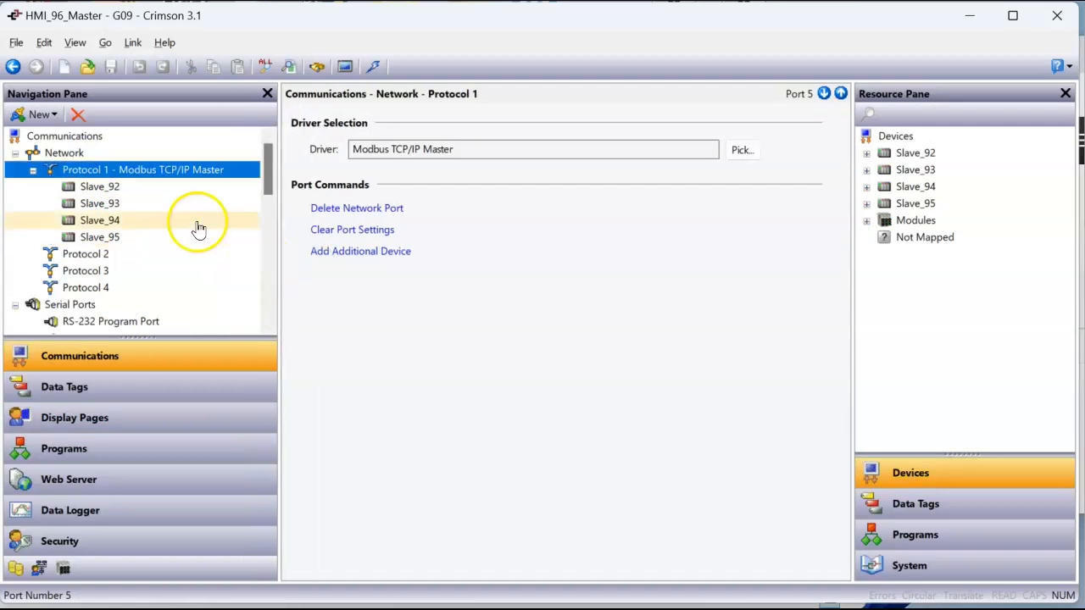
Review the IP address, TCP port and unit number settings of devices Slave_92 through Slave_95, then return to Protocol 1
click(136, 188)
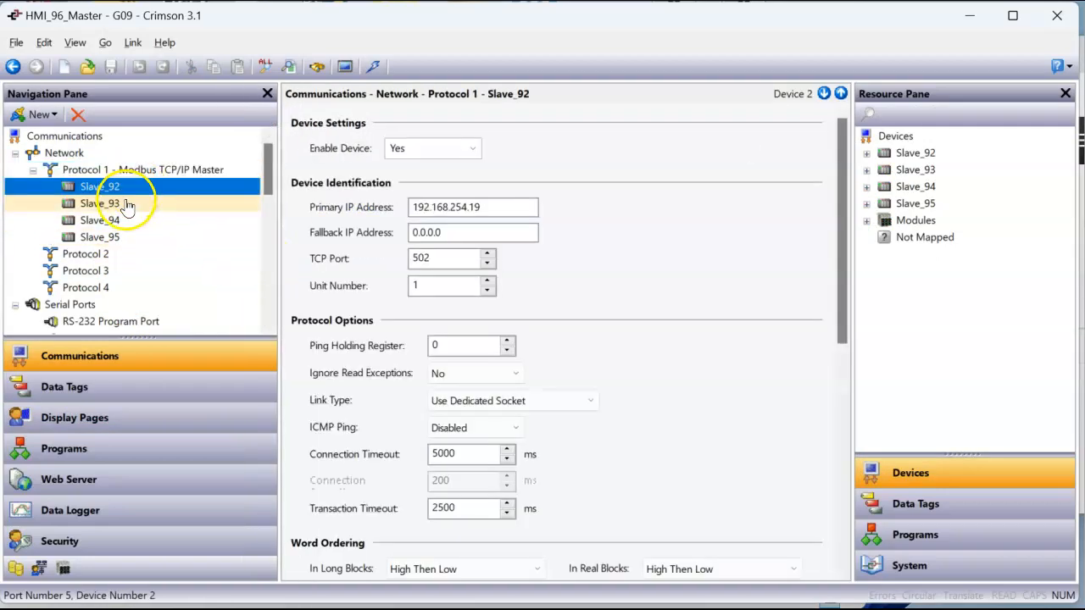
key(Down)
key(Down)
key(Down)
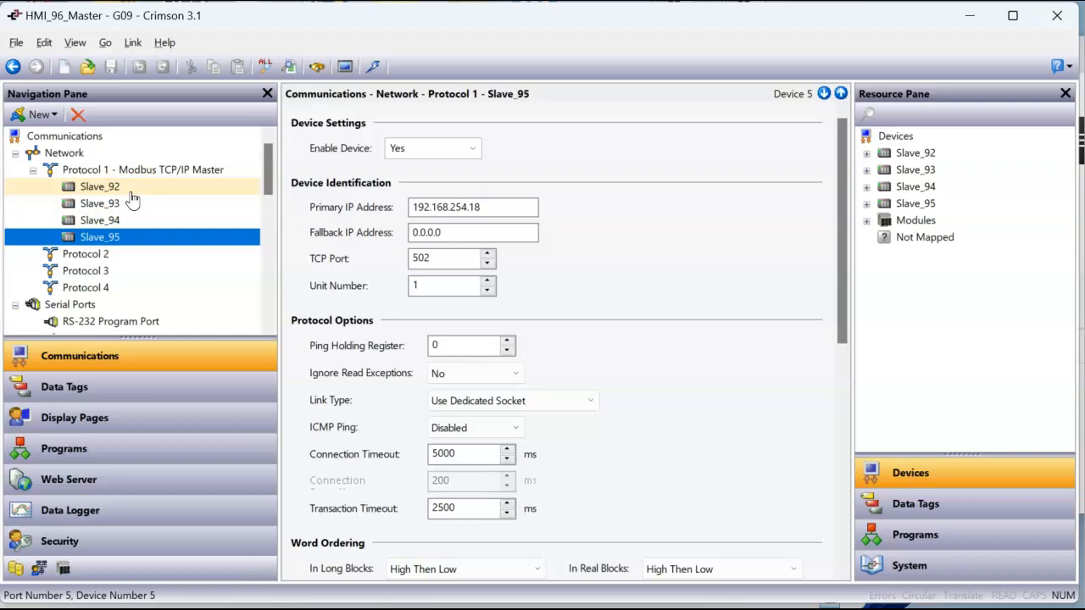
click(114, 204)
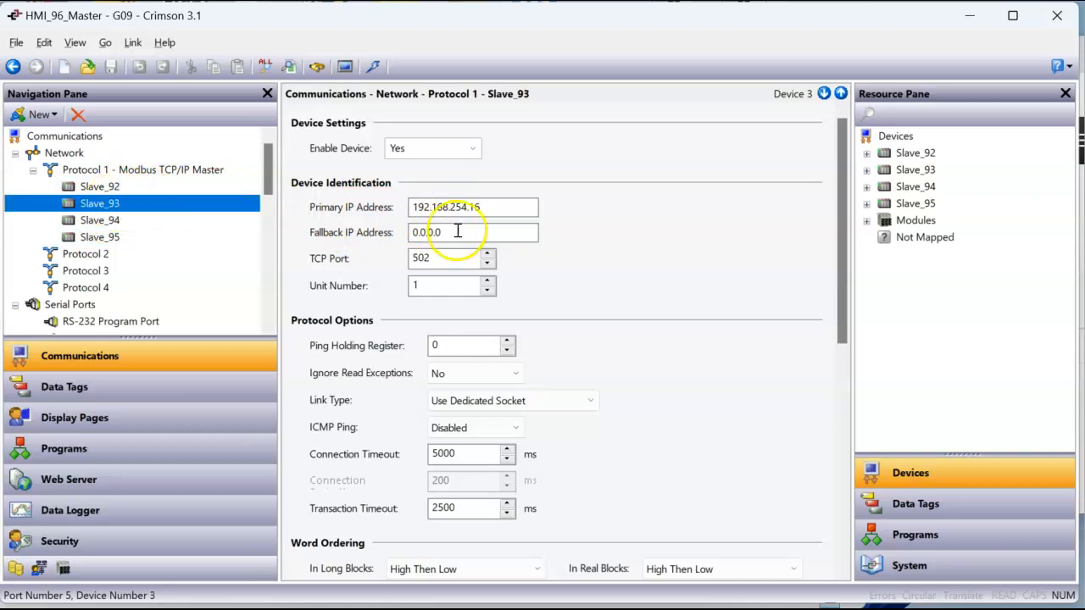
click(114, 221)
click(115, 242)
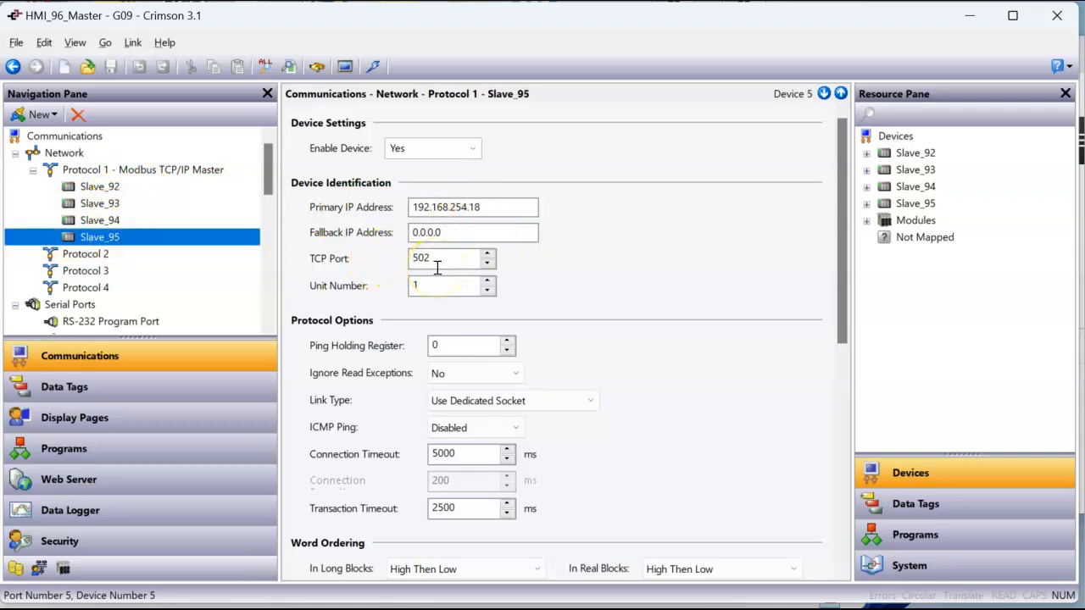
click(147, 174)
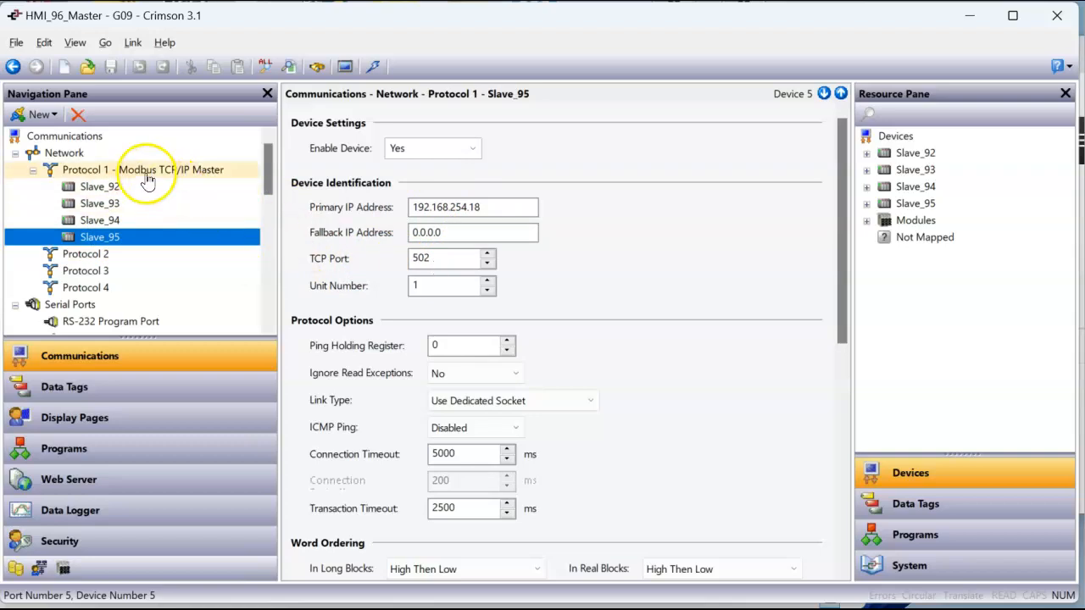
Expand Slave_92's TAGS_from_Slave integer folder in the data tags and look through tags INT_1 to INT_4
click(122, 390)
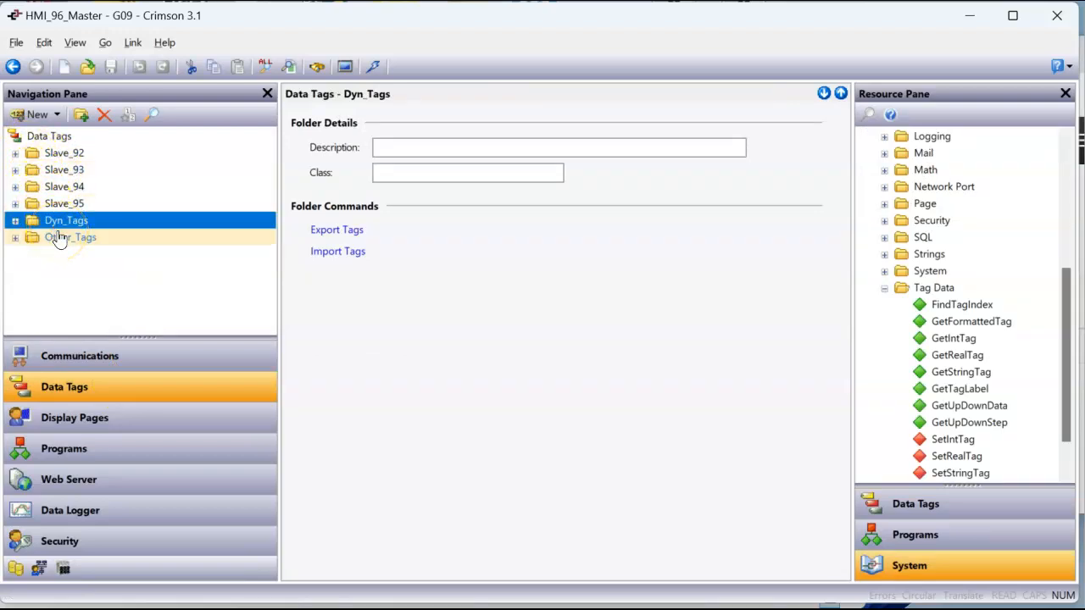
click(15, 154)
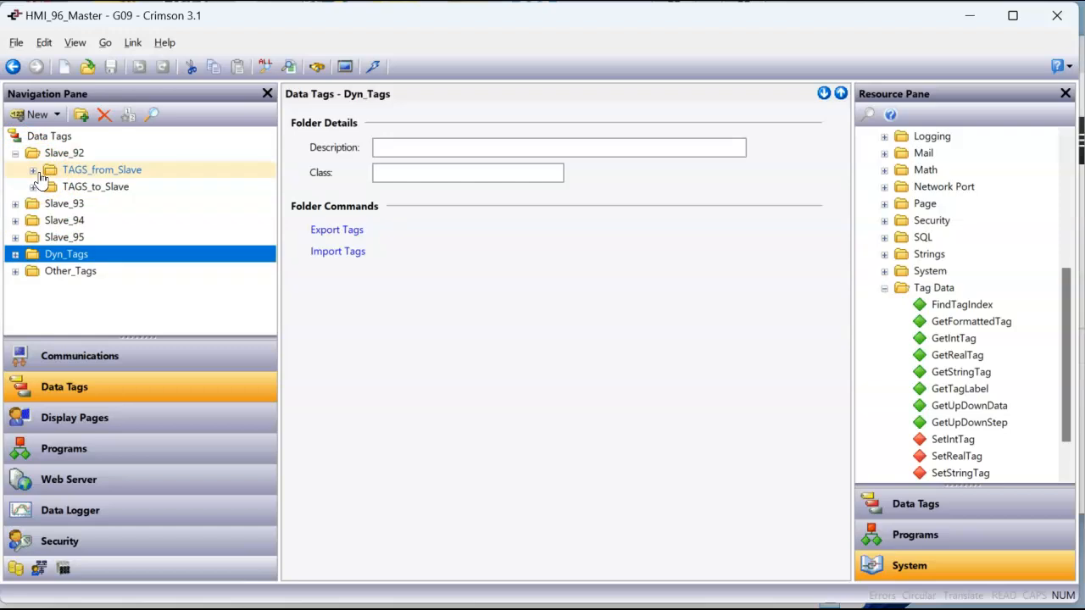
click(33, 169)
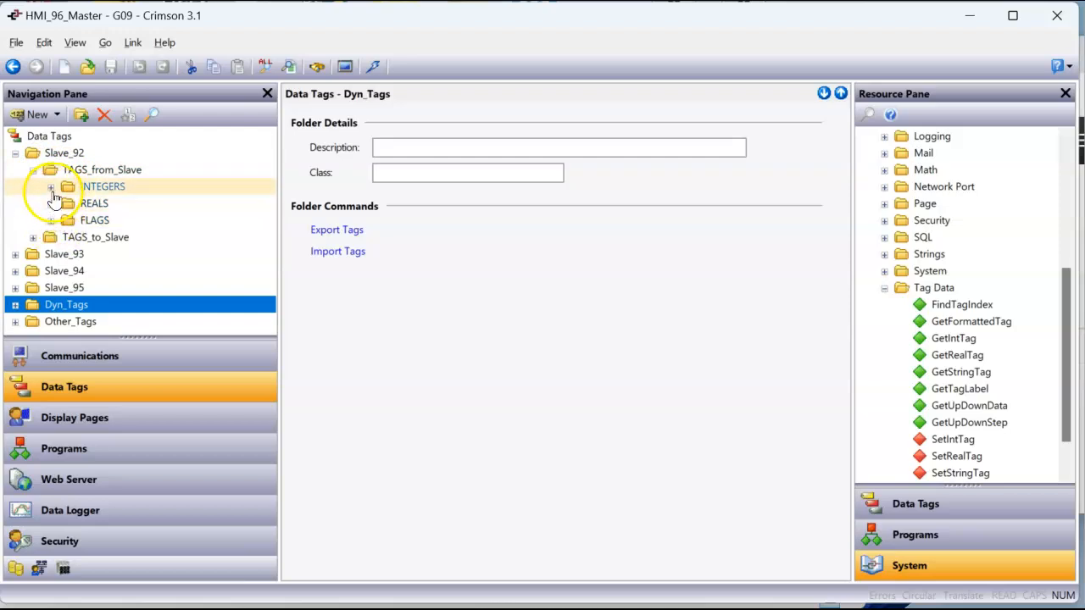
click(51, 188)
click(103, 205)
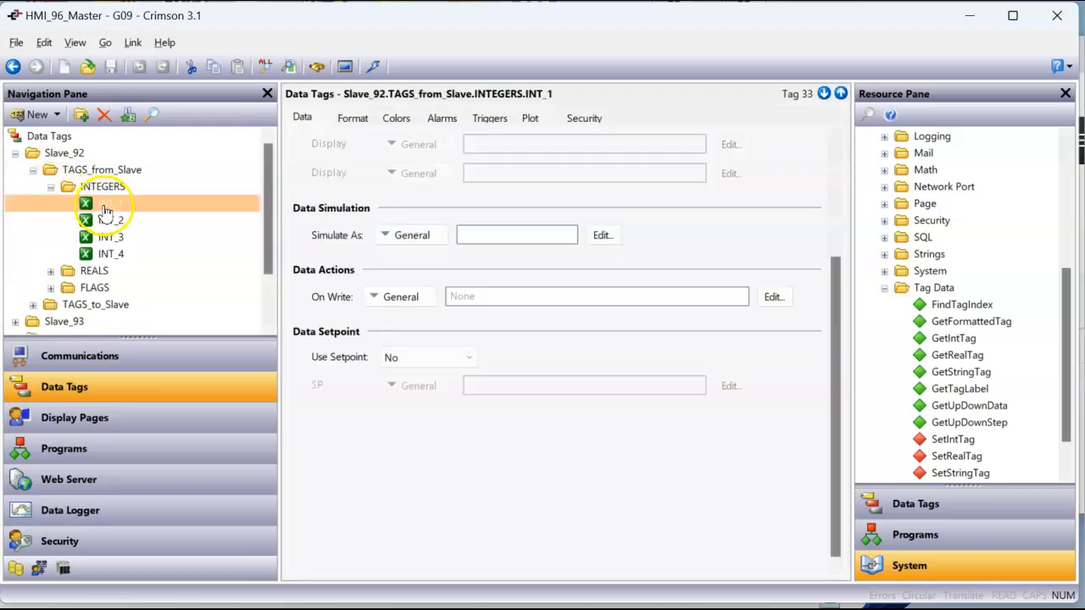
click(115, 221)
click(114, 237)
click(116, 252)
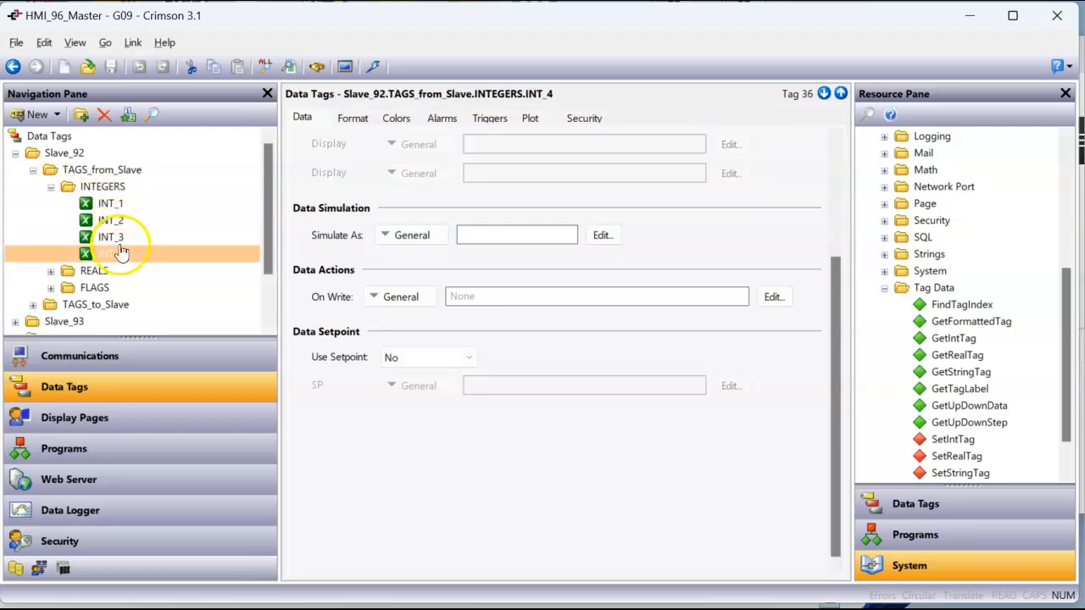
Examine the data source, data type and access settings of Slave_92's incoming integer tags INT_1 to INT_4
click(305, 118)
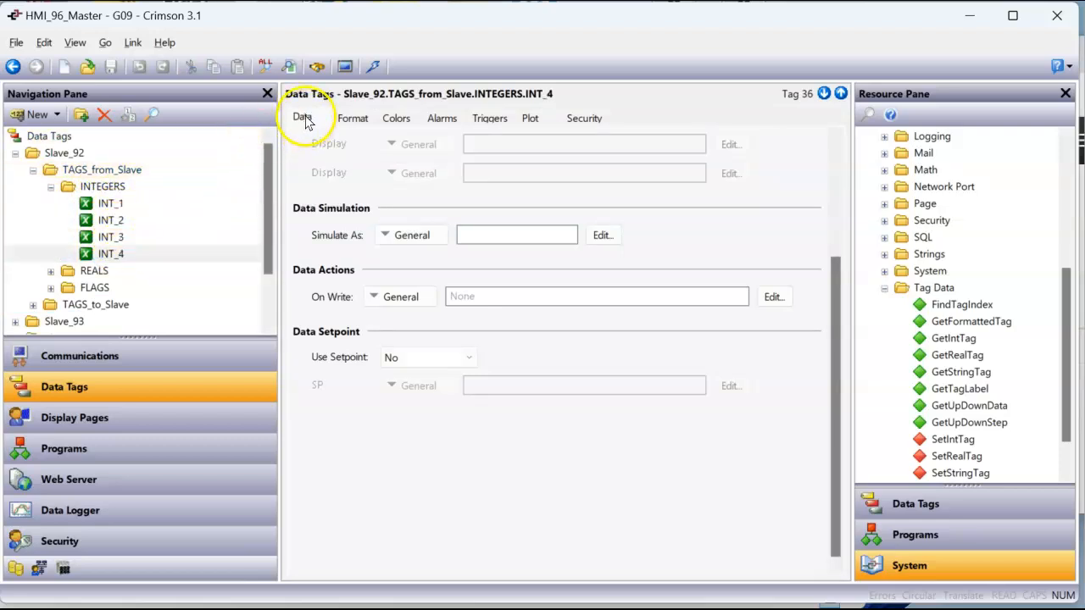
drag(835, 335, 839, 217)
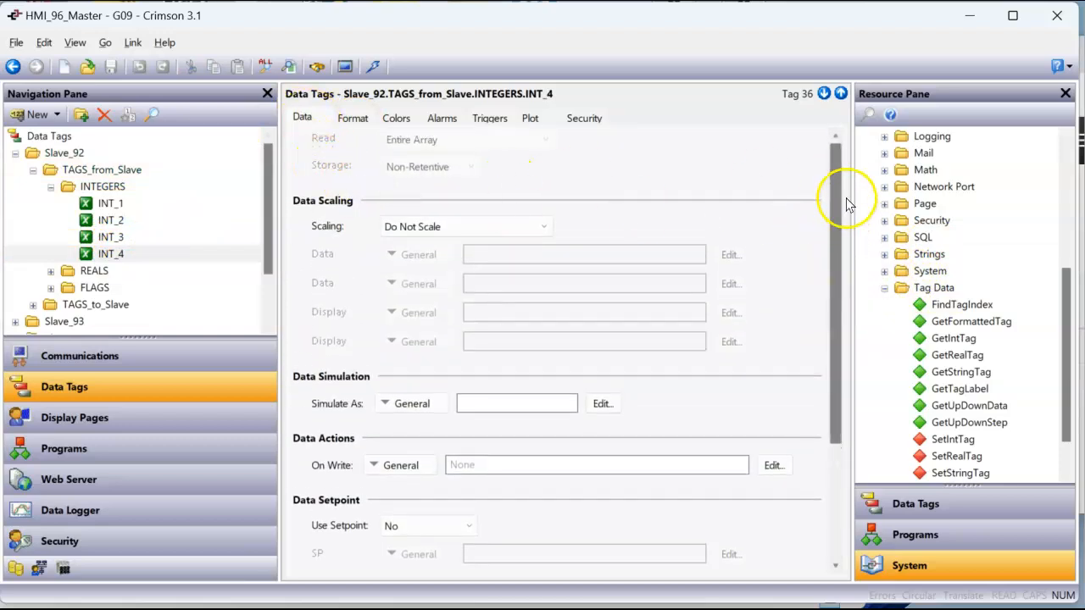
click(110, 204)
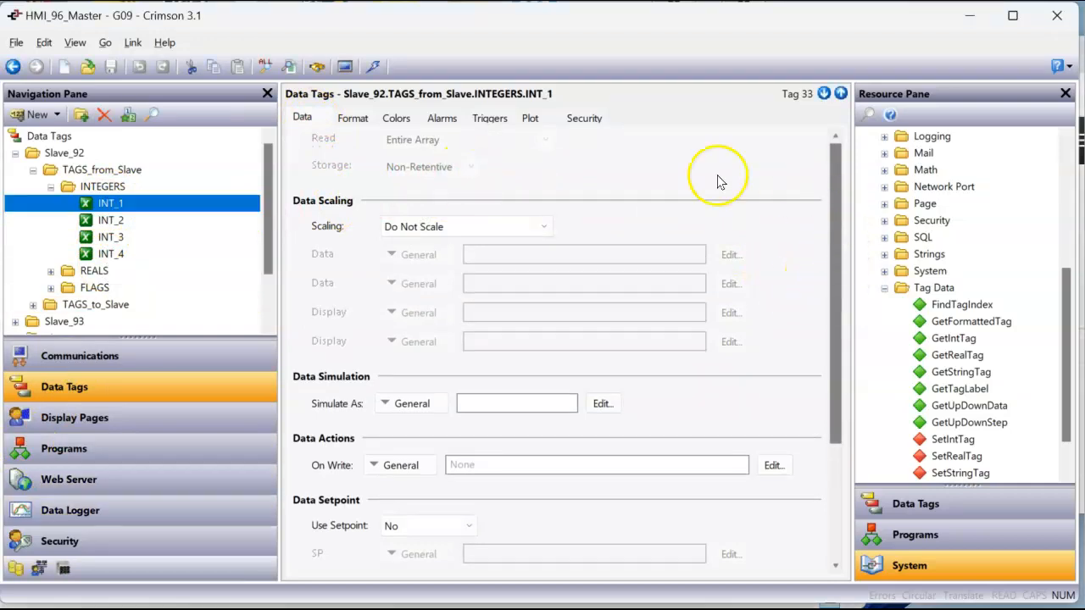
click(356, 120)
click(303, 118)
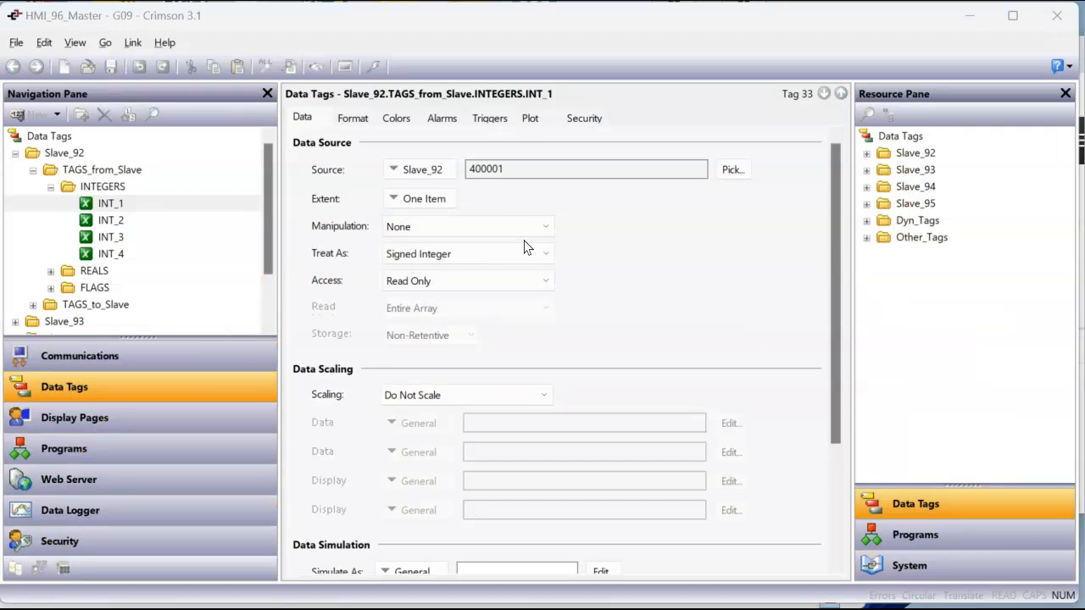
click(835, 219)
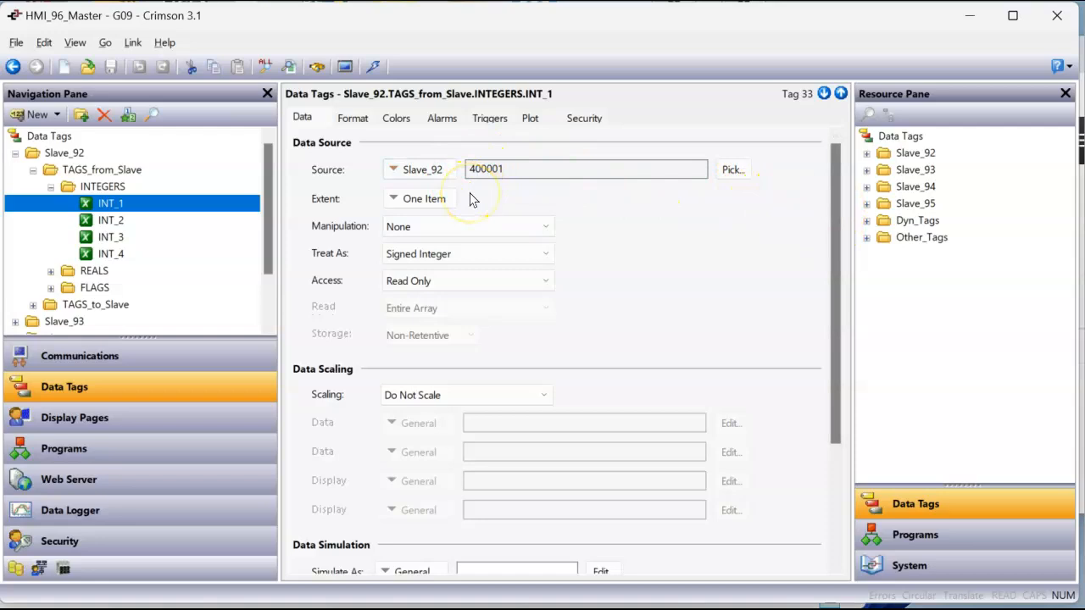
click(117, 222)
click(117, 238)
click(119, 255)
Examine the data source settings of REAL_1, REAL_2, FLAG_1 and FLAG_2 in Slave_92's TAGS_from_Slave folder
click(51, 271)
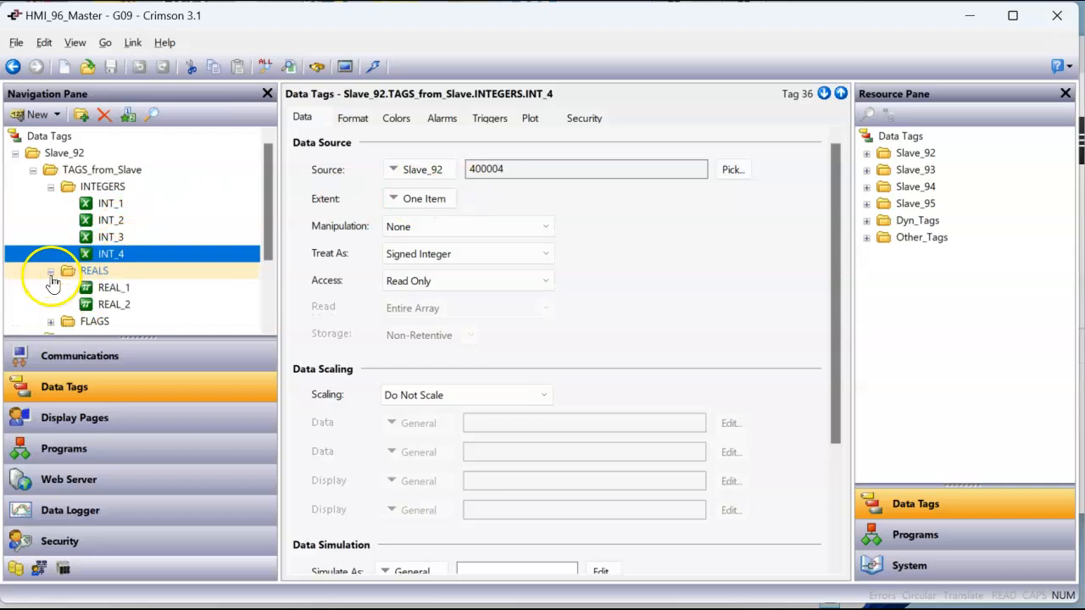
click(127, 289)
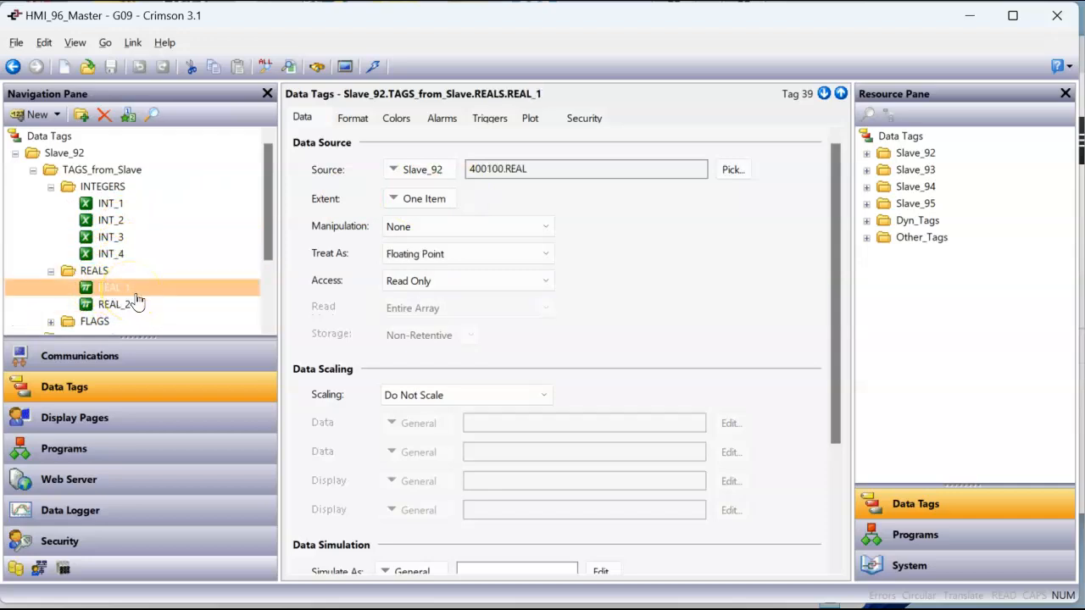
click(137, 305)
click(51, 321)
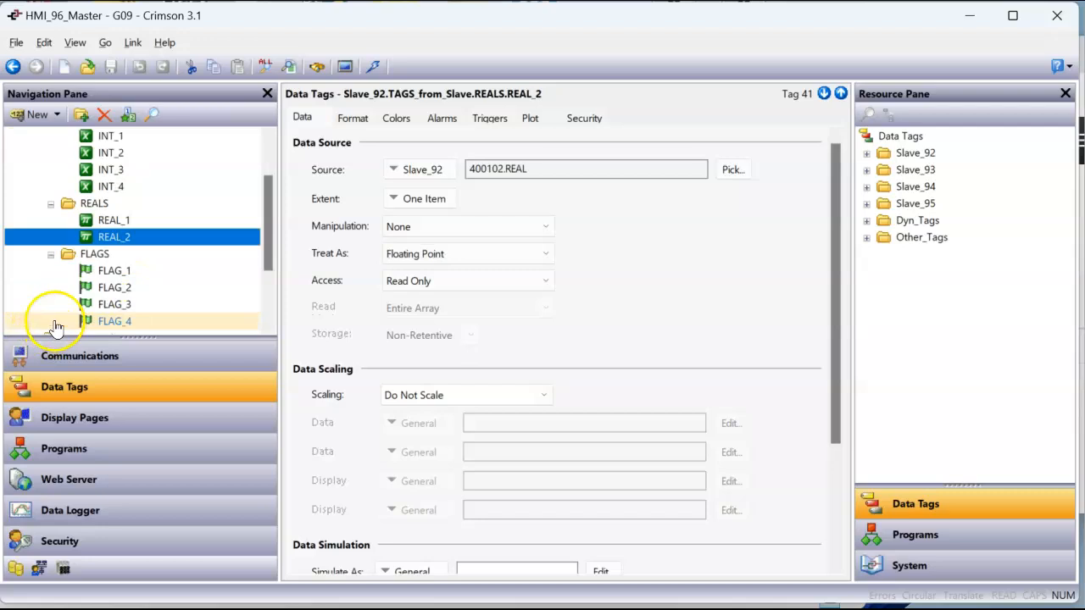
click(114, 271)
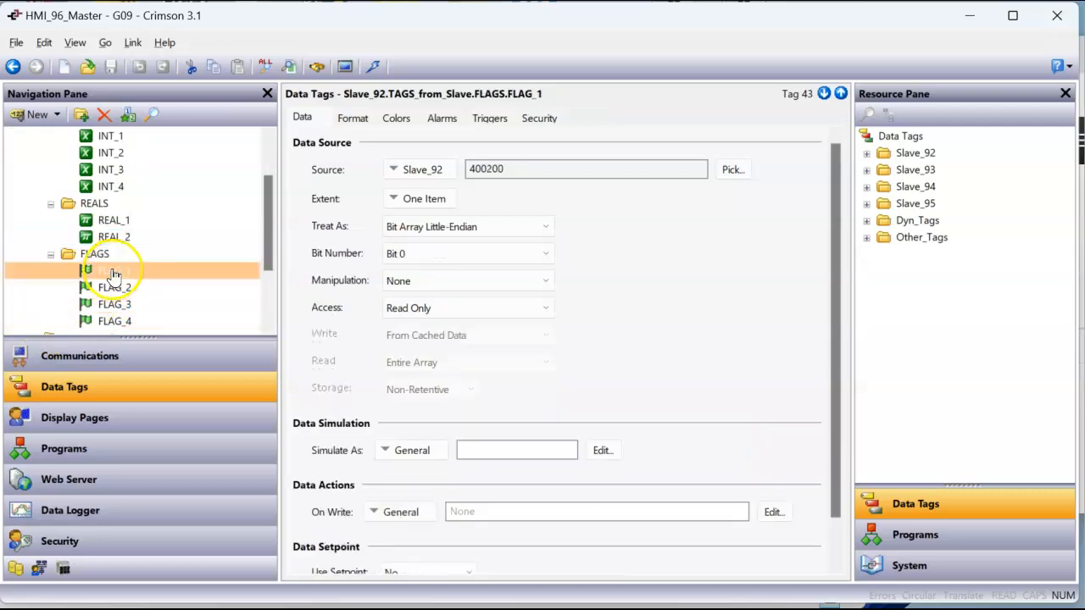
click(123, 290)
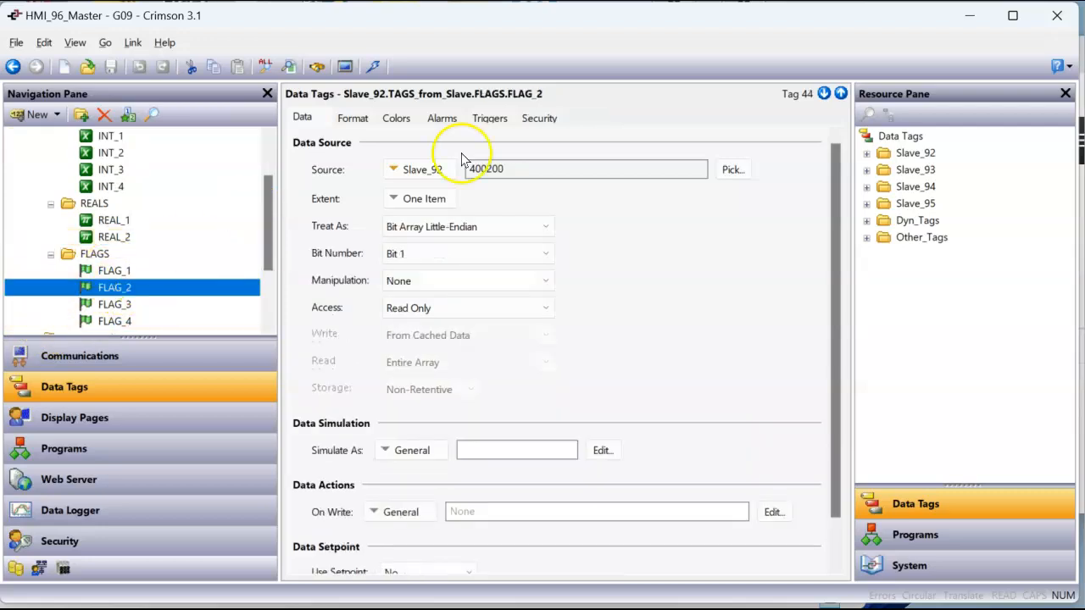
Collapse the FLAGS, REALS and INTEGERS folders under TAGS_from_Slave, rechecking the access setting of INT_1
click(51, 253)
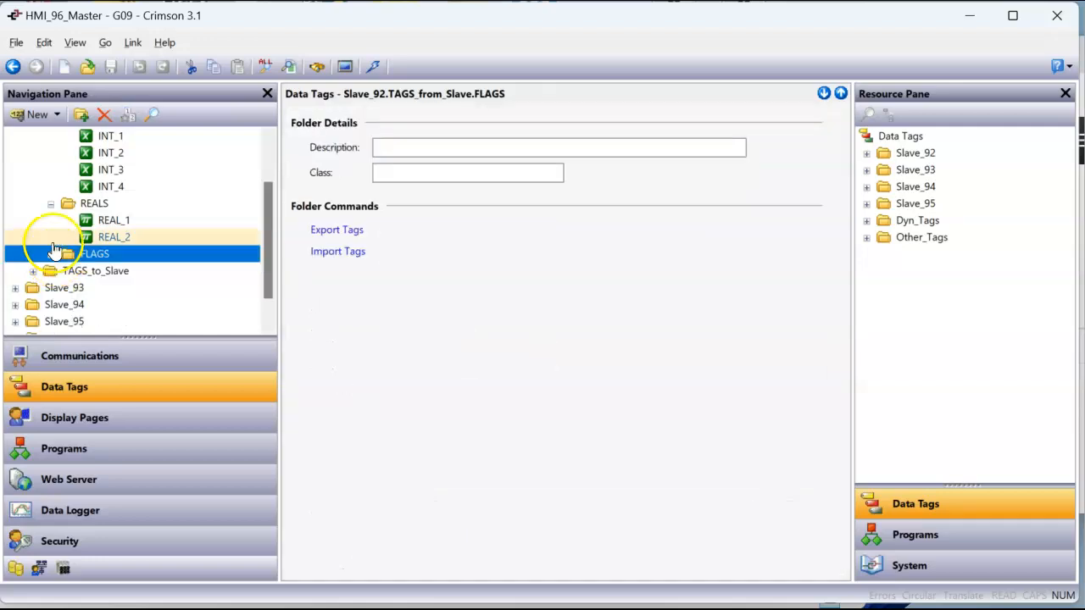
click(50, 203)
scroll(62, 159, up, 2)
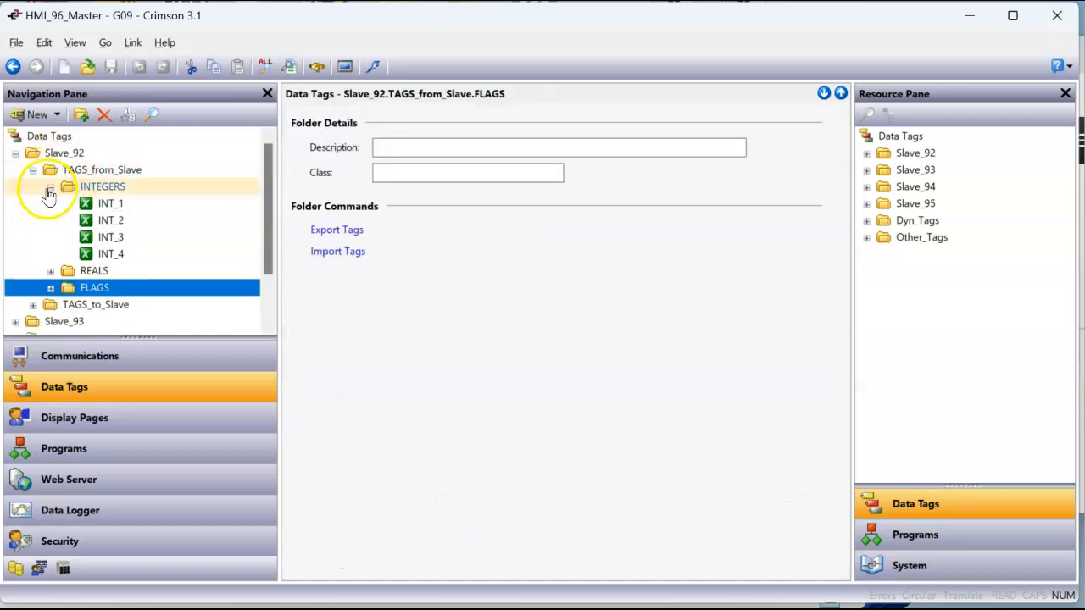
click(51, 187)
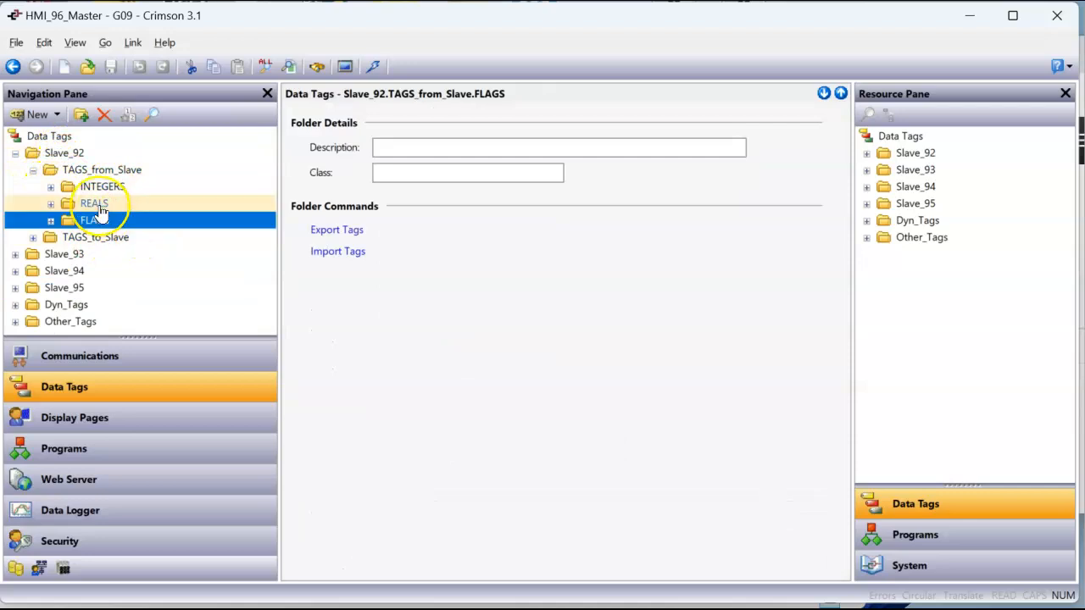
click(50, 187)
click(100, 205)
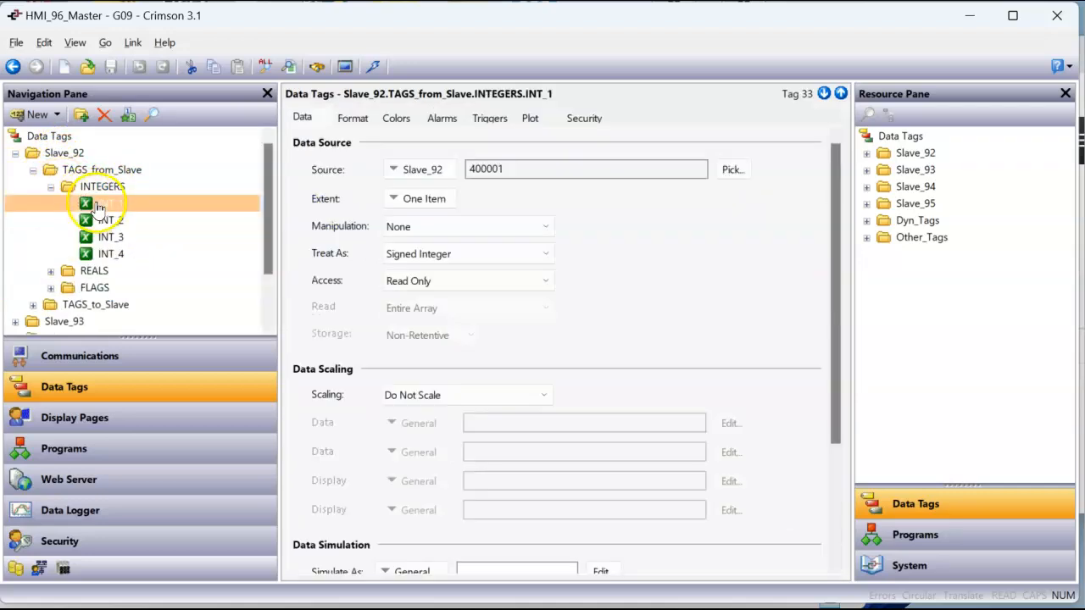
click(51, 186)
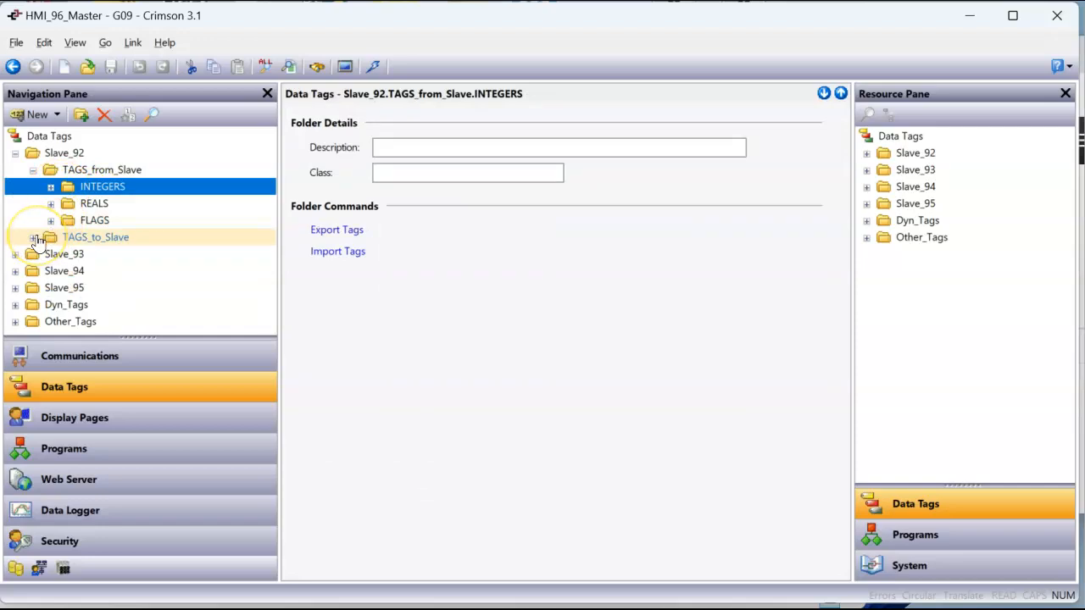
Compare the data source settings of INT_1 in Slave_92's TAGS_to_Slave folder with those of INT_1 in TAGS_from_Slave
click(34, 238)
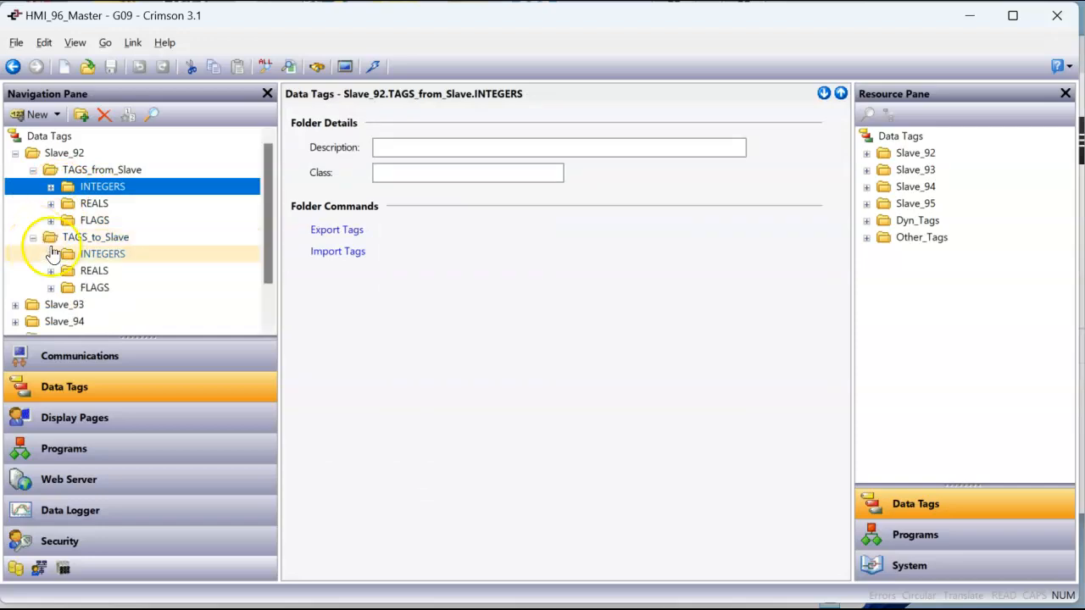
click(51, 254)
click(103, 272)
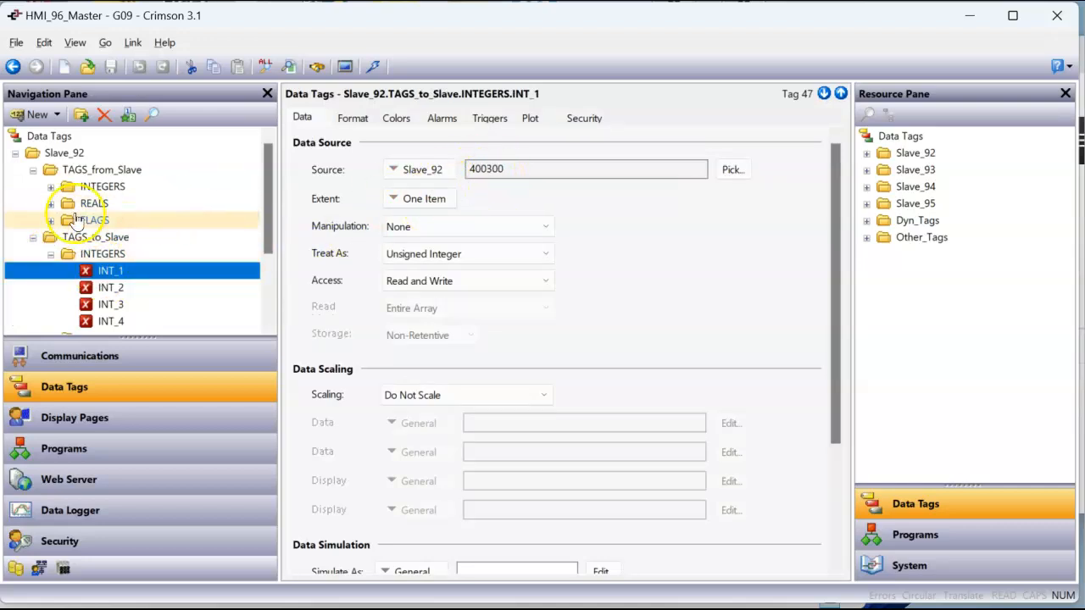
click(50, 186)
click(94, 203)
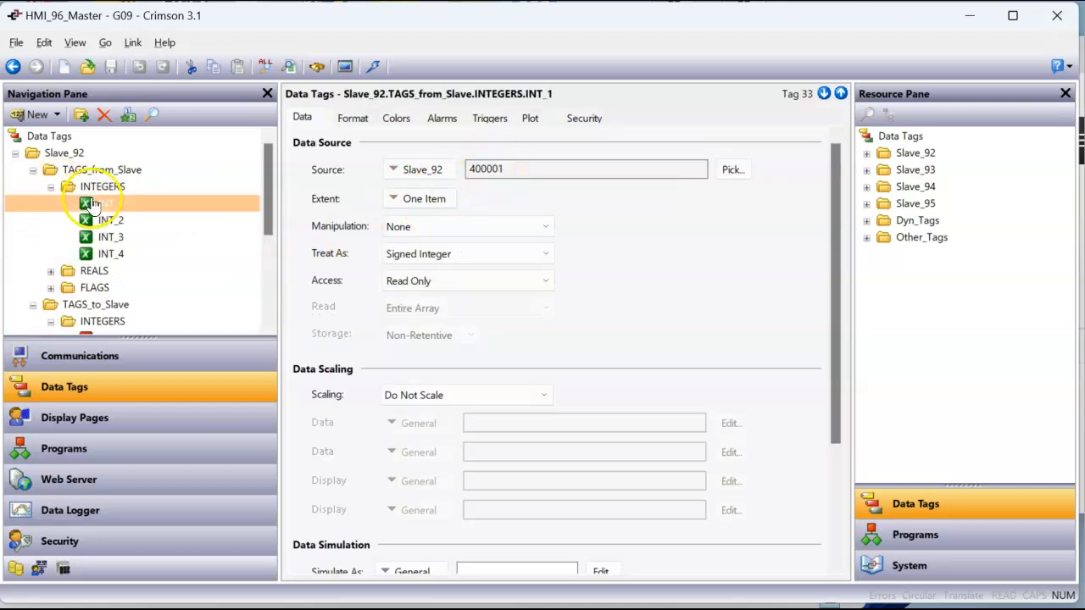
click(51, 187)
click(106, 272)
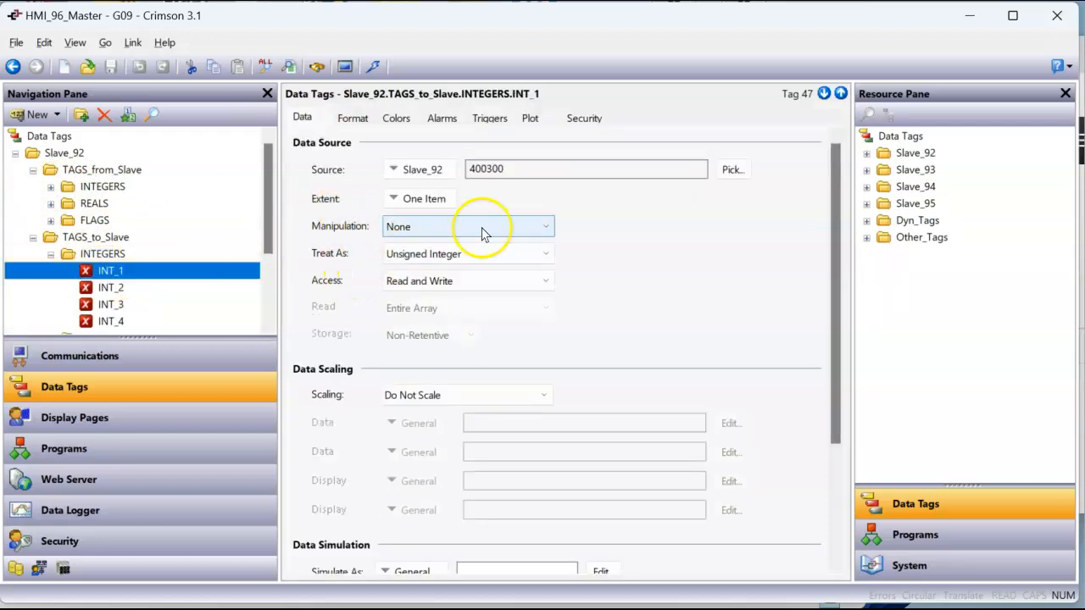
Review the source addresses of integer tags INT_2 to INT_4 in Slave_92's TAGS_to_Slave folder
click(117, 290)
click(114, 305)
click(114, 321)
Examine the data source settings of REAL_1 and FLAG_1 in Slave_92's TAGS_to_Slave folder
scroll(133, 315, down, 2)
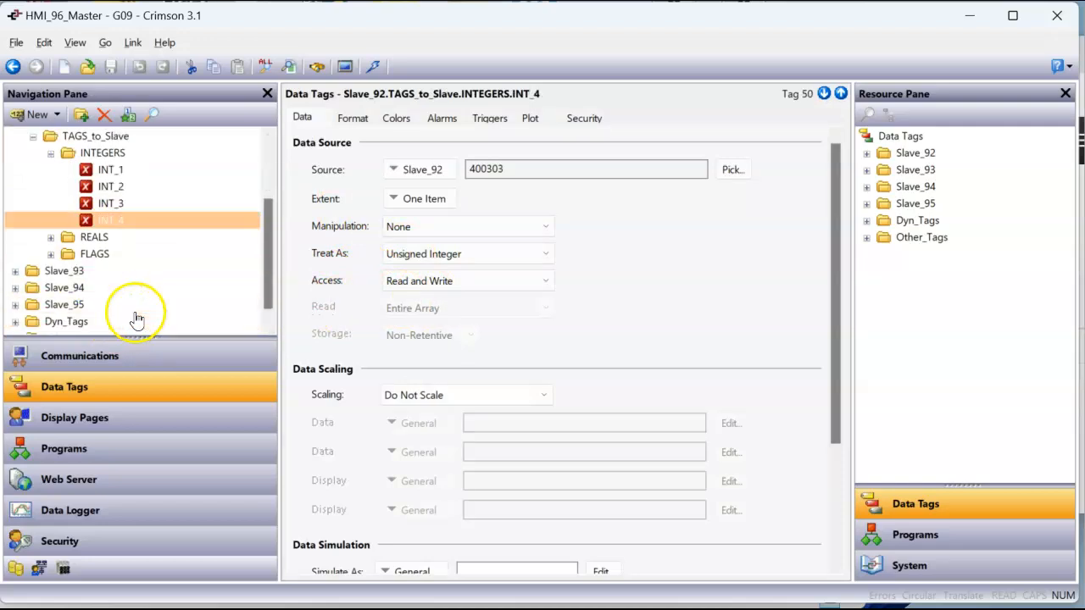
click(51, 239)
click(111, 253)
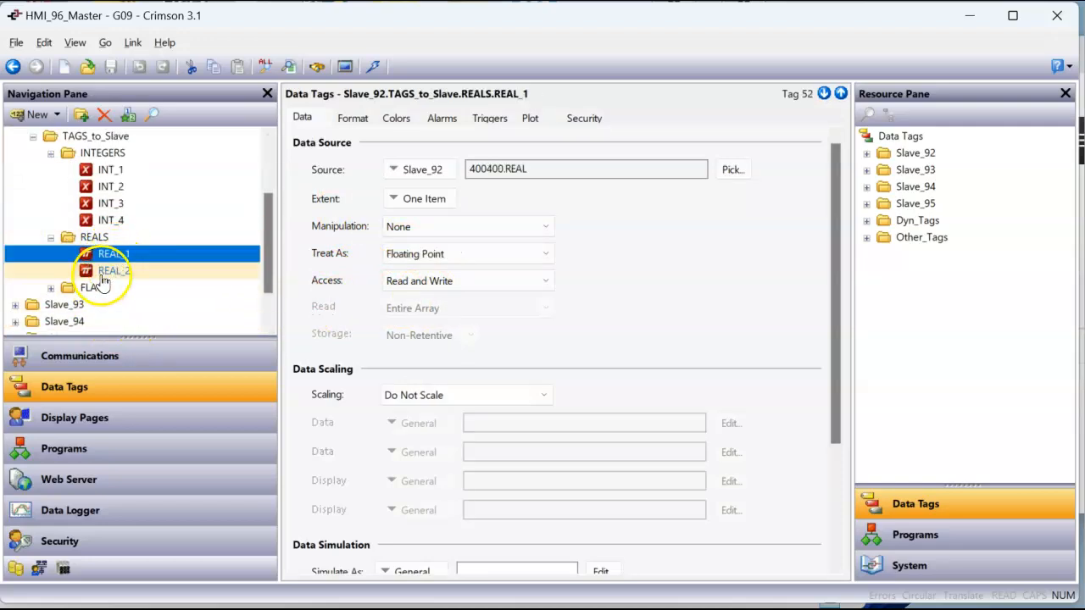
scroll(101, 281, down, 1)
click(51, 237)
click(115, 254)
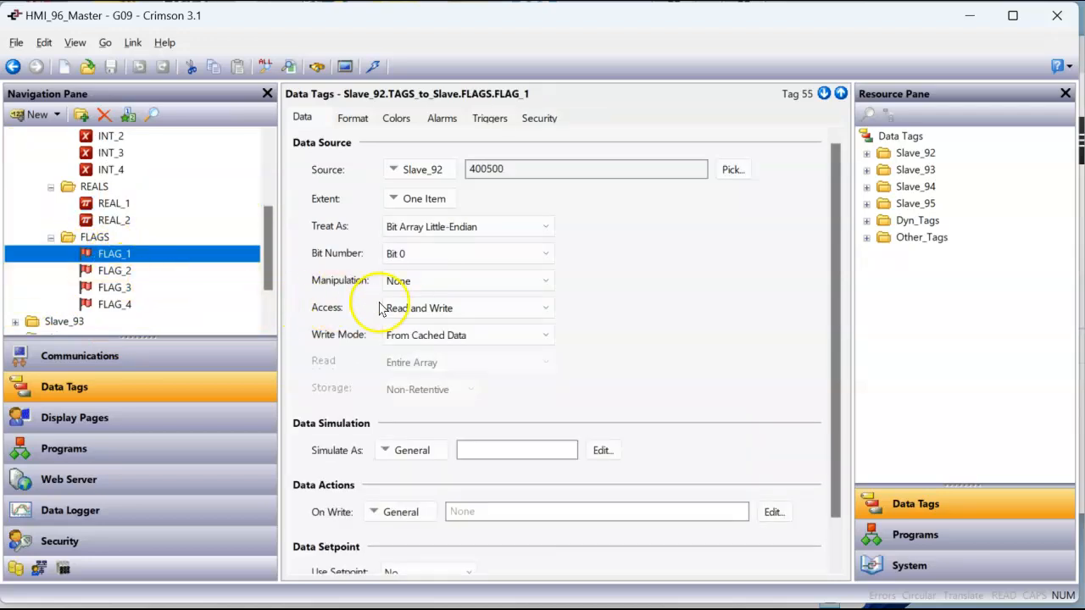
Collapse the INTEGERS, REALS and FLAGS folders in Slave_92's TAGS_to_Slave, along with the TAGS_to_Slave and TAGS_from_Slave folders
scroll(177, 259, up, 2)
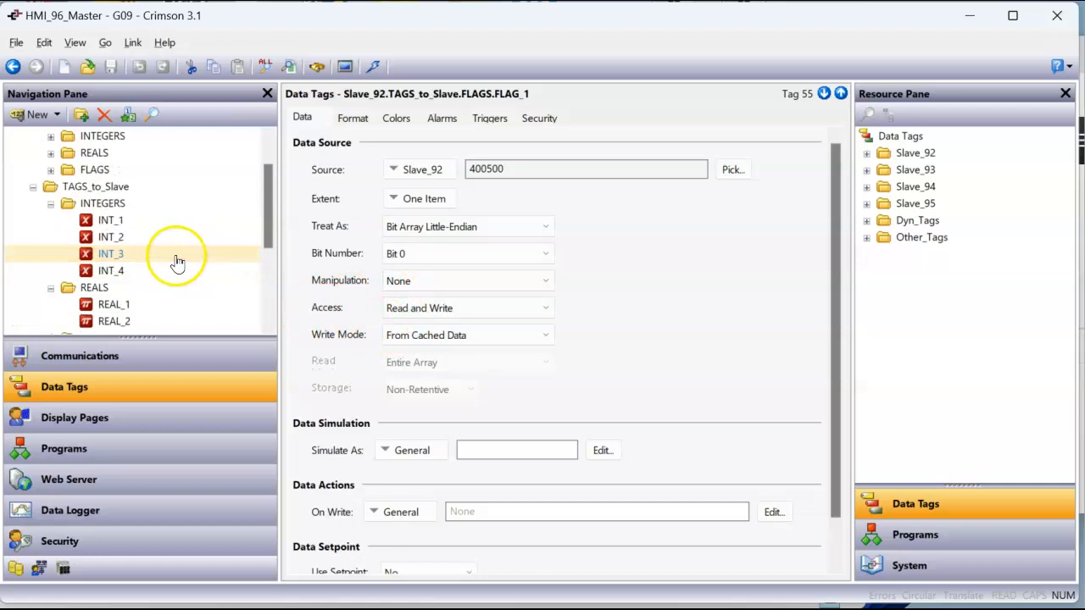
click(51, 210)
click(51, 210)
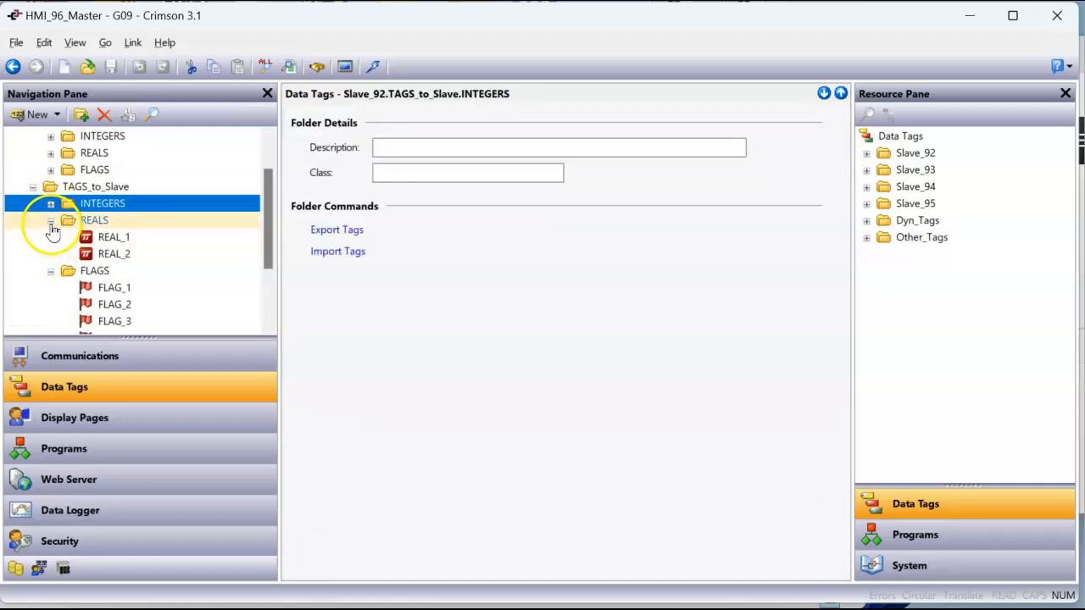
click(50, 220)
click(51, 236)
click(33, 186)
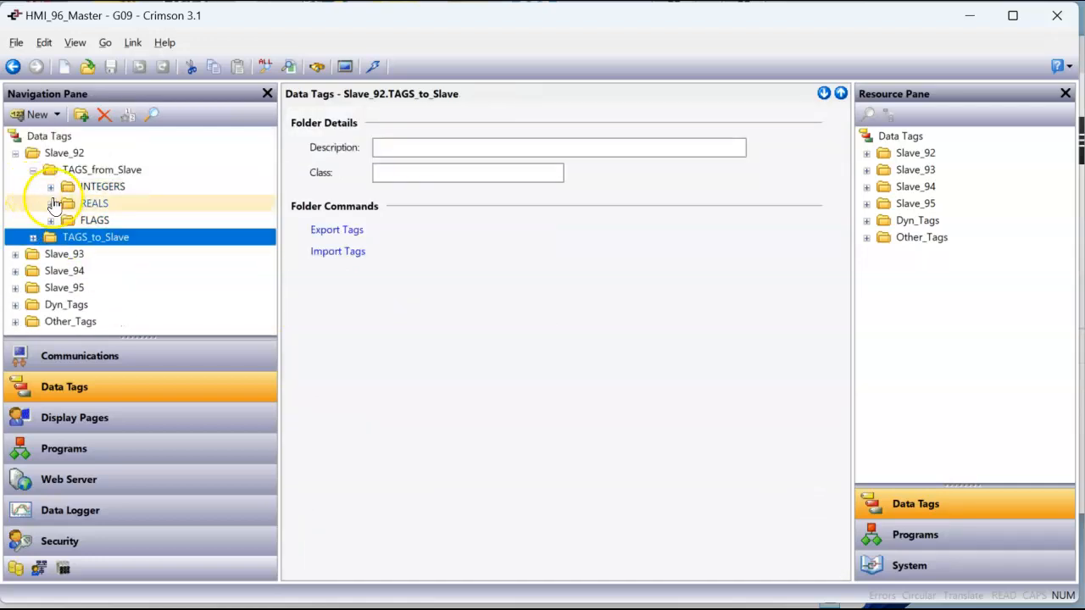
click(32, 169)
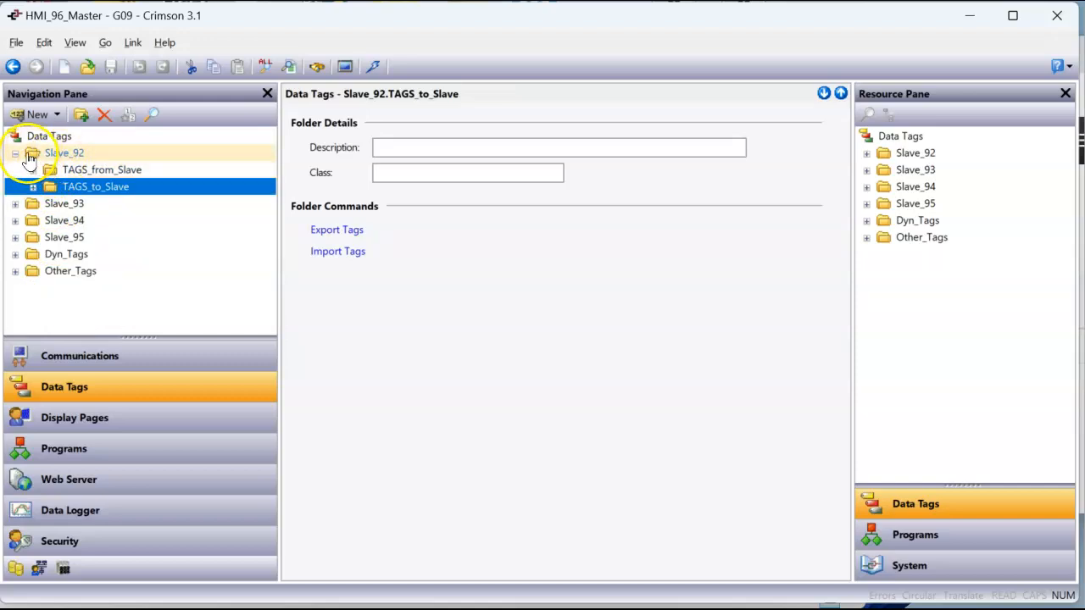
Check the subfolders of Slave_93 and Slave_94, leaving both folders collapsed
click(14, 203)
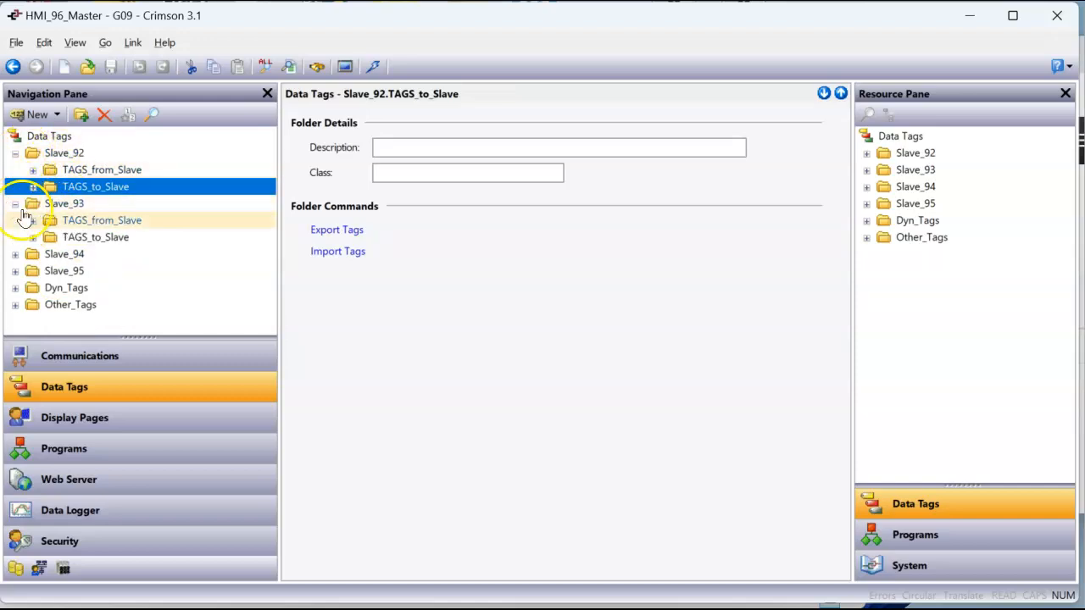
click(15, 254)
click(15, 253)
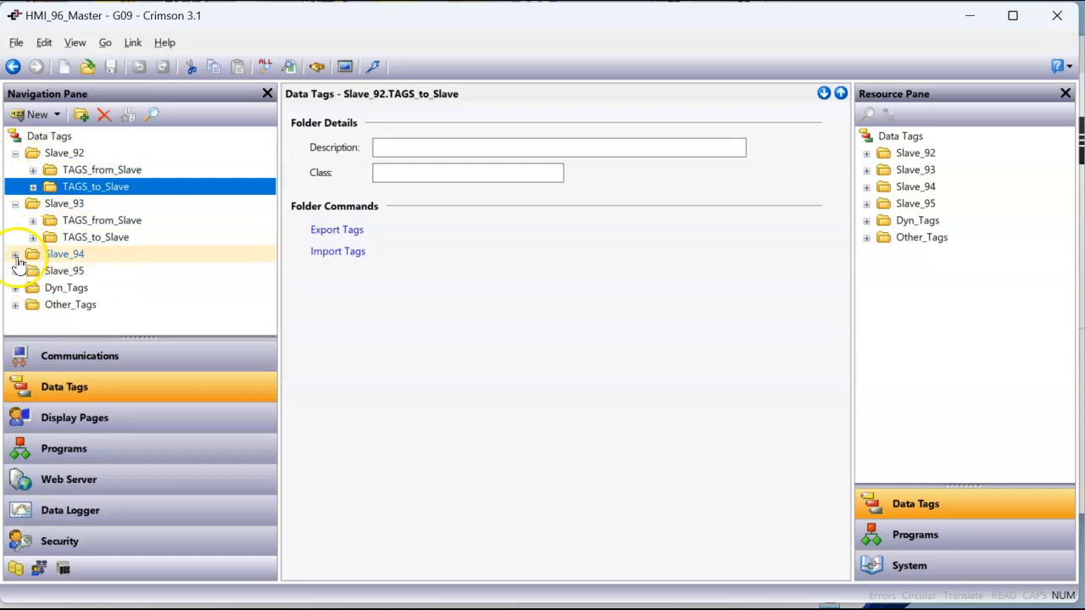
click(15, 204)
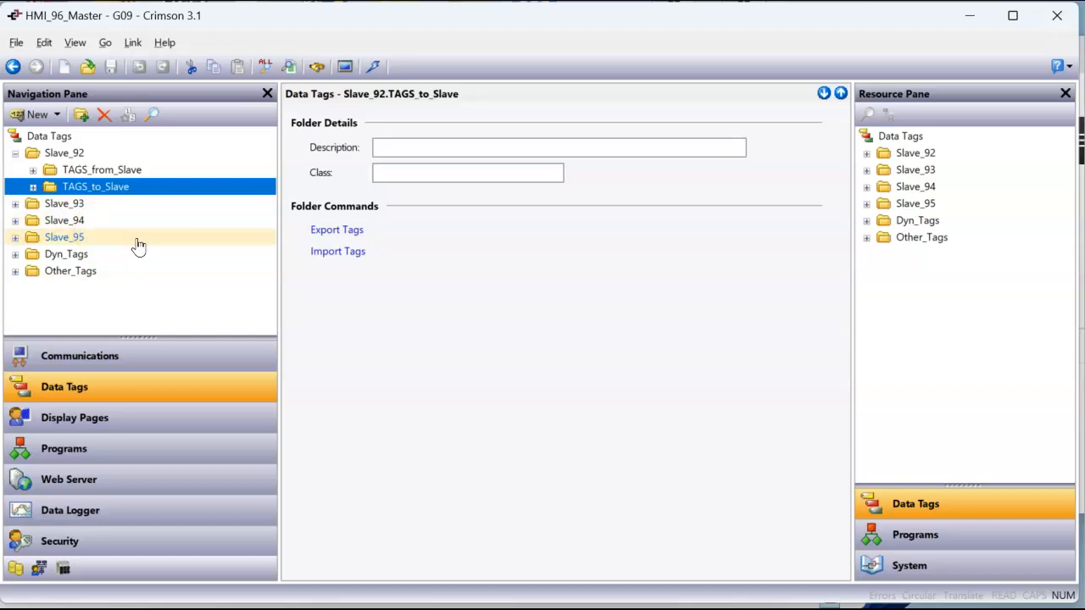
Expand Dyn_Tags down to the INTEGERS folder in TAGS_from_Slave and display the data settings of INT_1
click(16, 255)
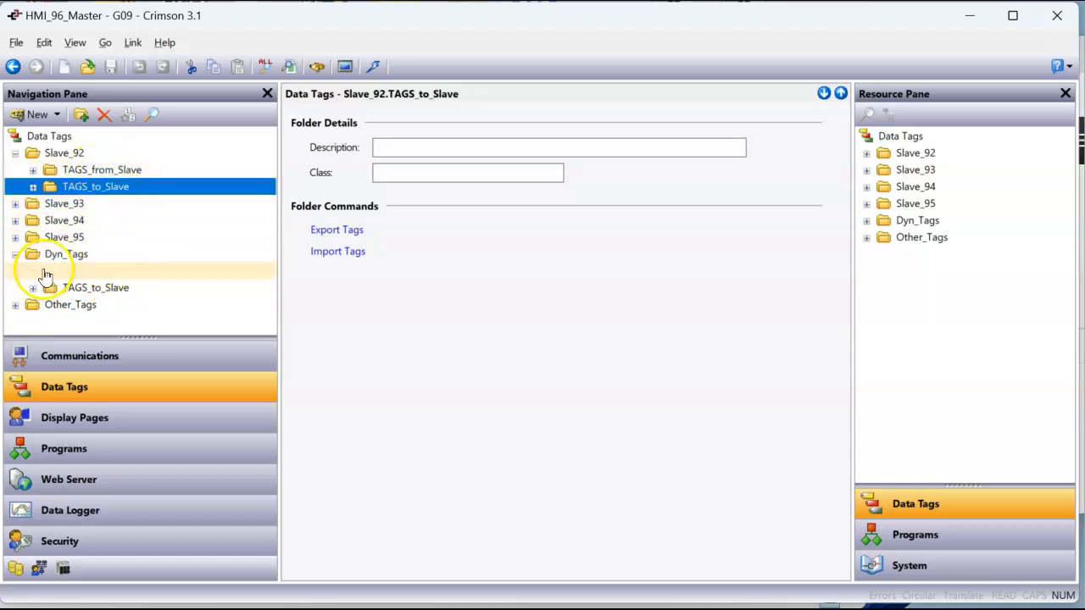
click(33, 271)
click(50, 288)
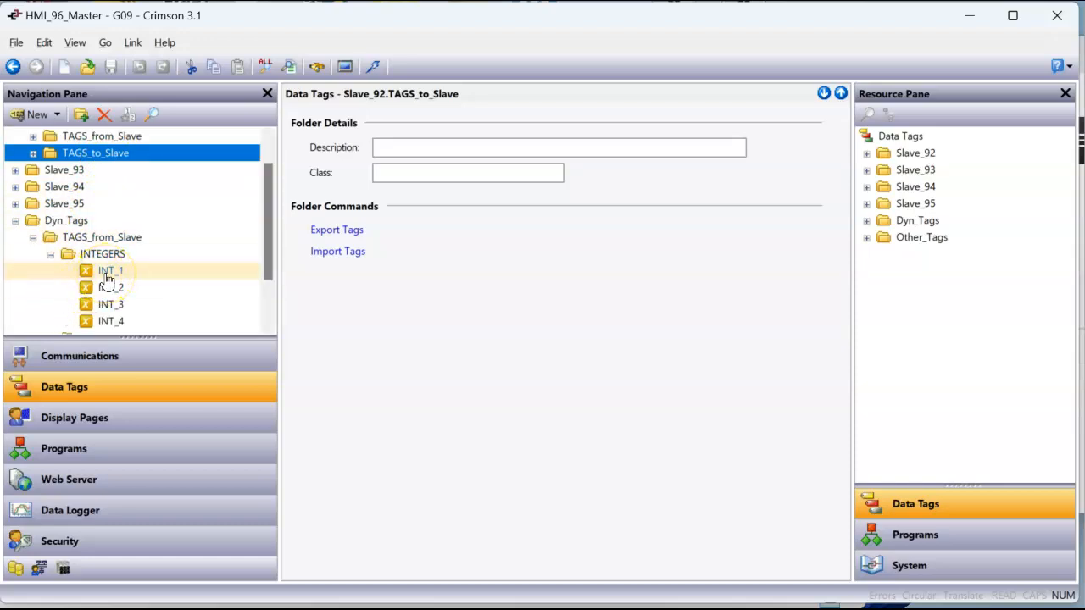
click(107, 276)
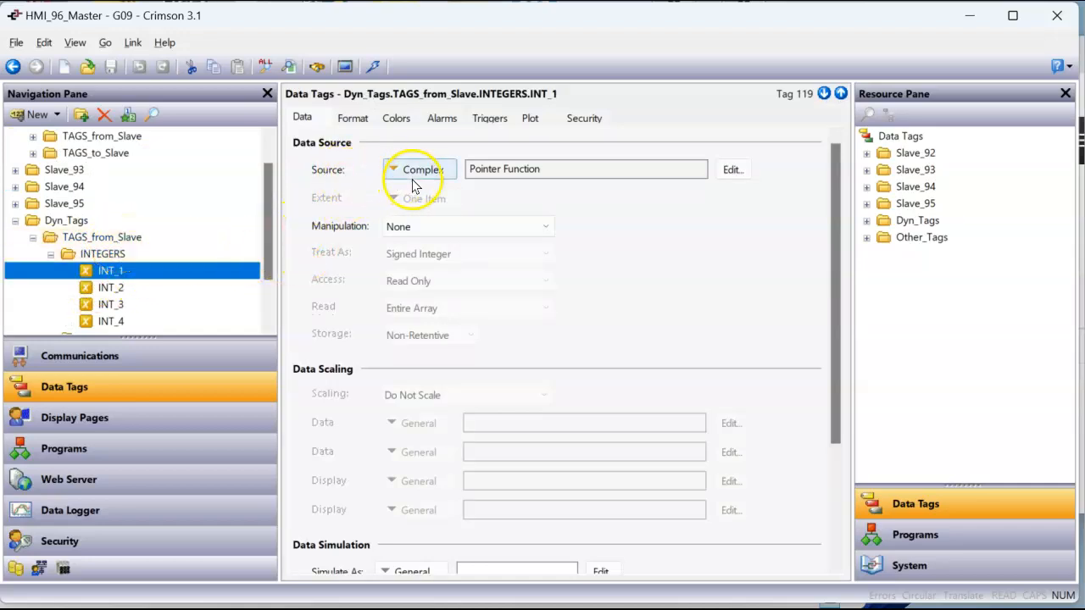
Check the source type of the dynamic INT_1 tag and open its Pointer Function expression
click(441, 173)
click(443, 177)
click(444, 177)
click(547, 176)
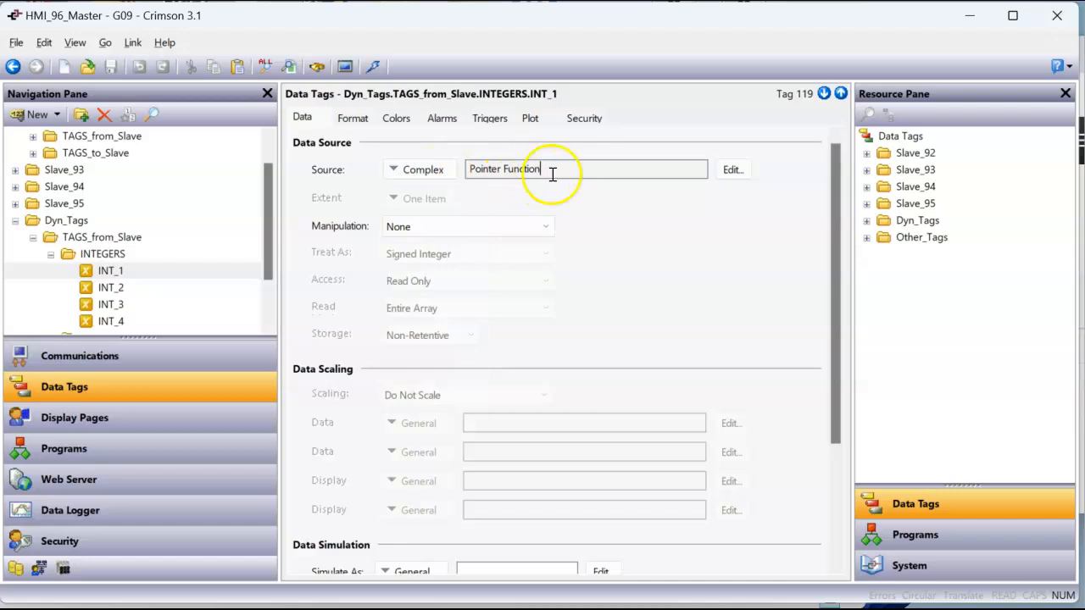
click(732, 172)
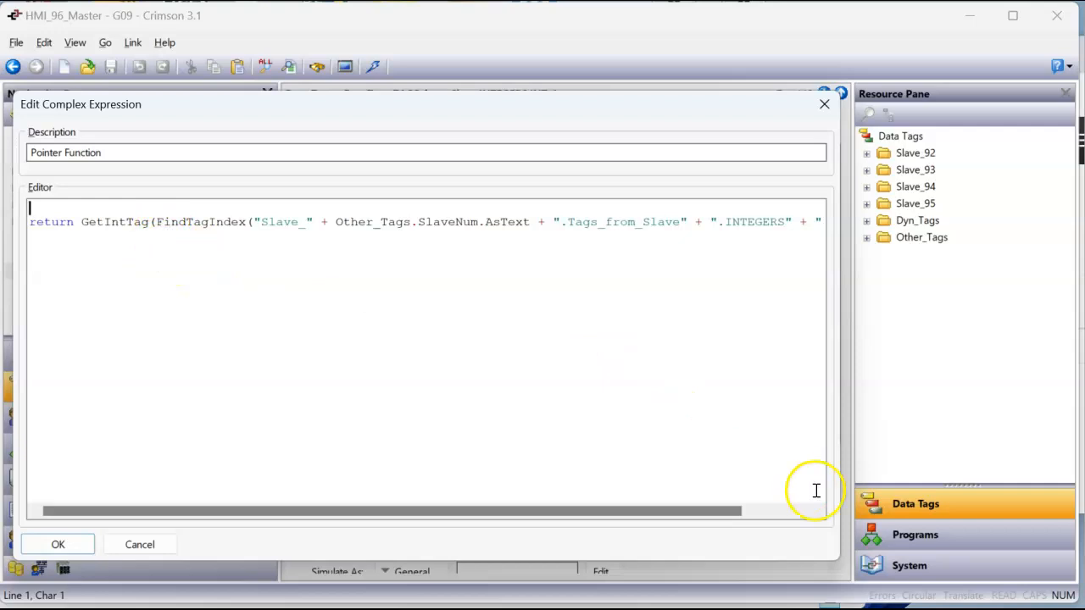
Browse the system functions and expand the Tag Data category
click(909, 574)
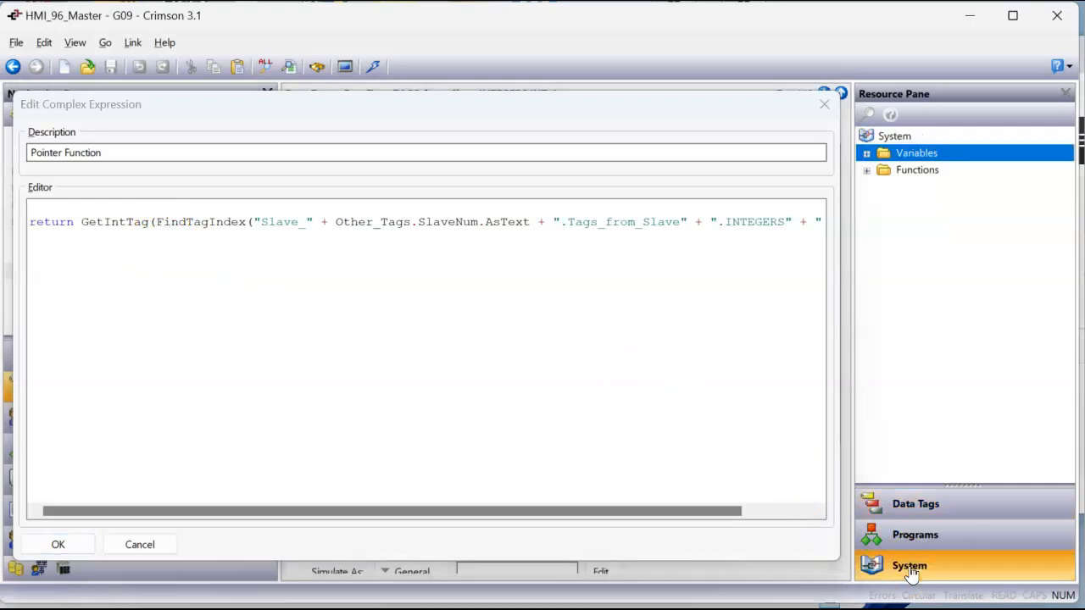
click(868, 173)
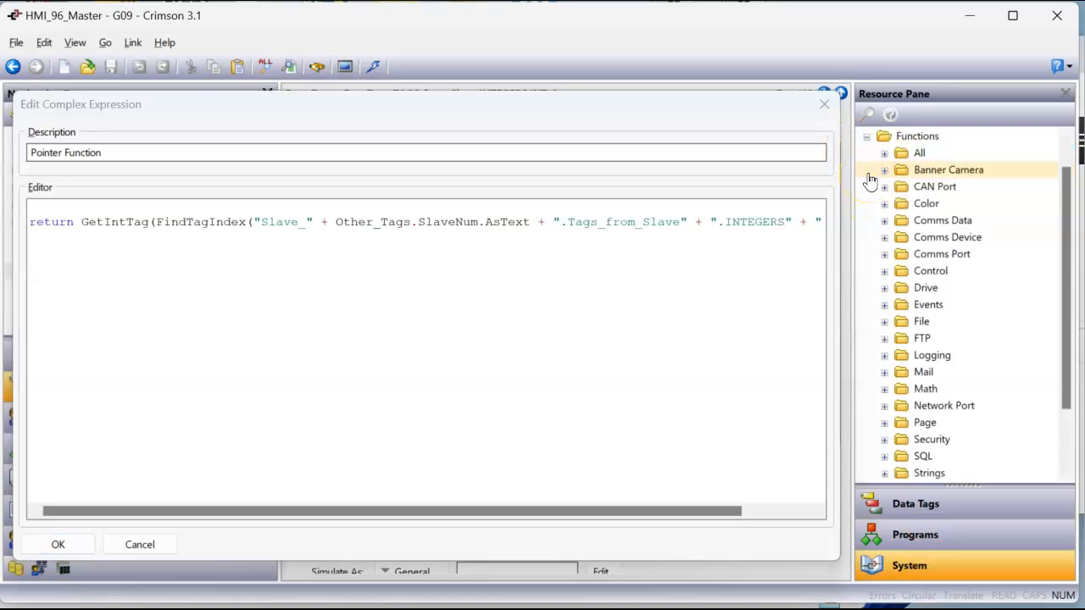
scroll(877, 339, down, 2)
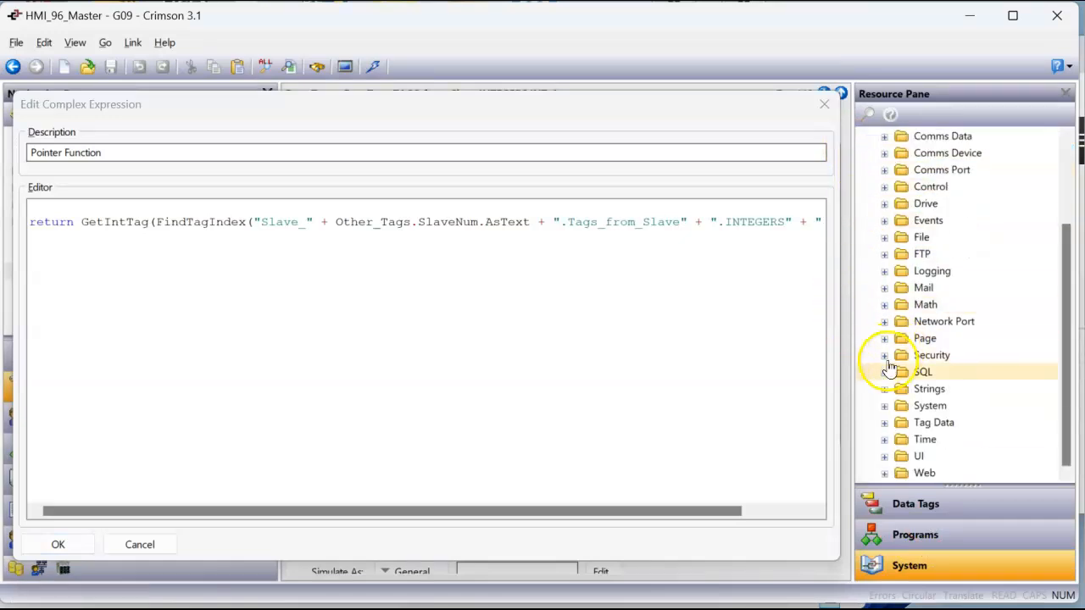
click(885, 426)
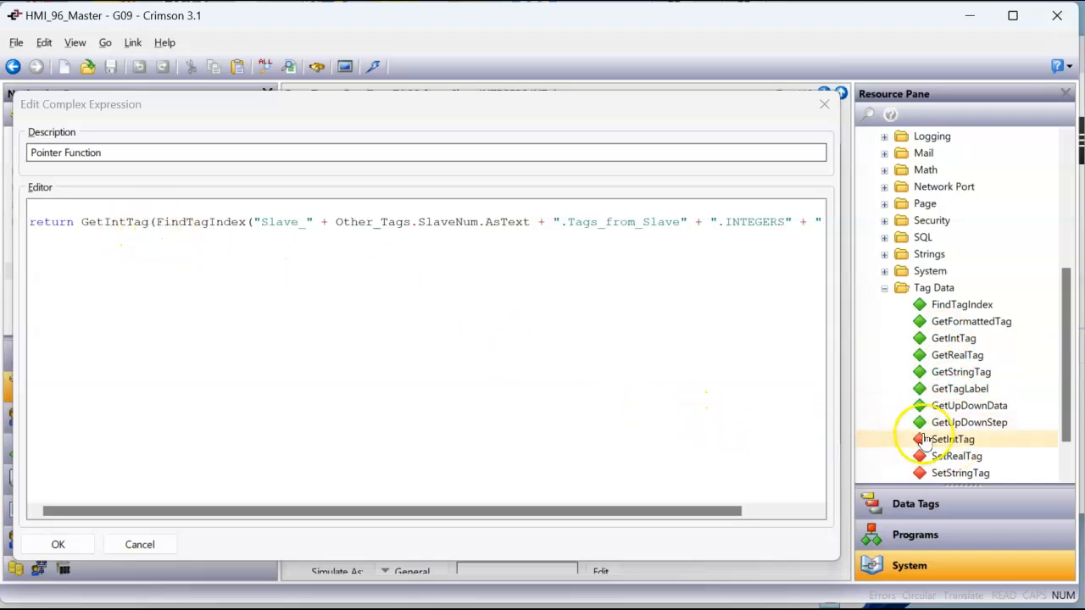
Read the reference guide entry for the GetIntTag function, enlarging the page, and return to the expression editor
right_click(949, 340)
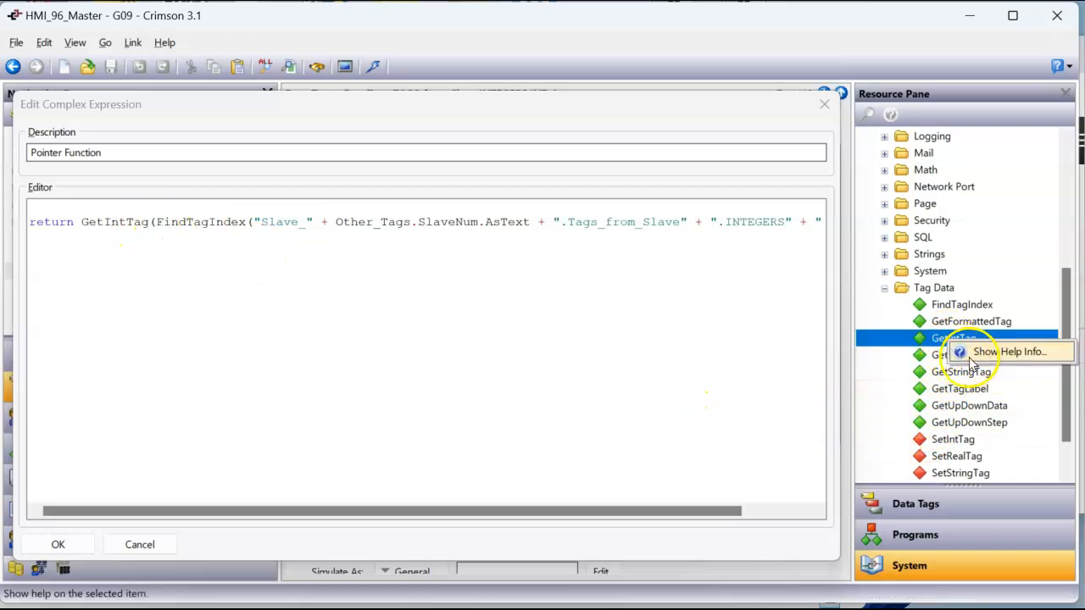
click(975, 361)
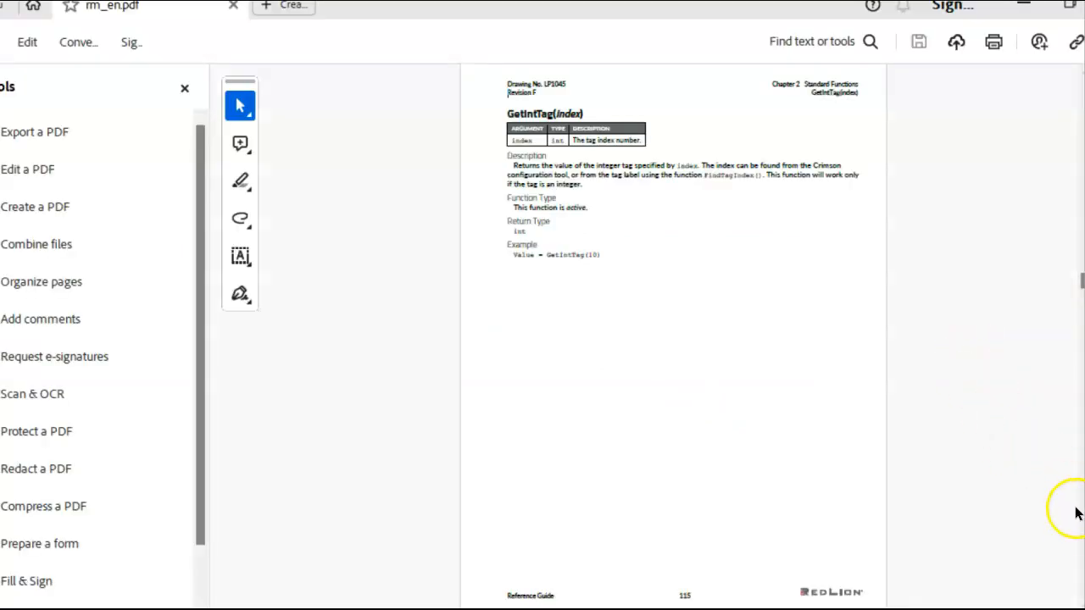
scroll(673, 339, up, 8)
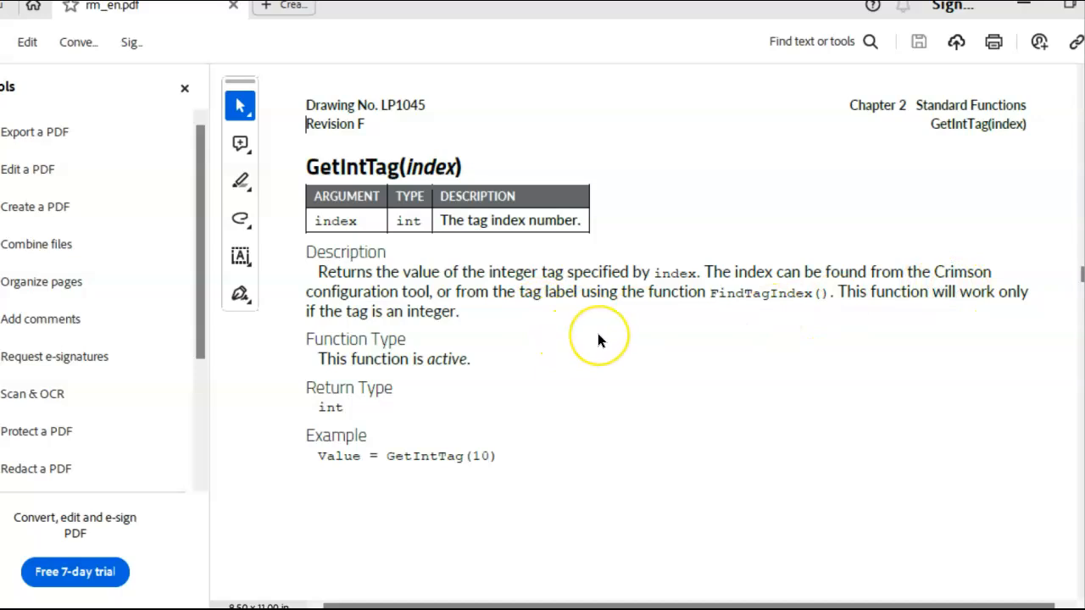
click(589, 418)
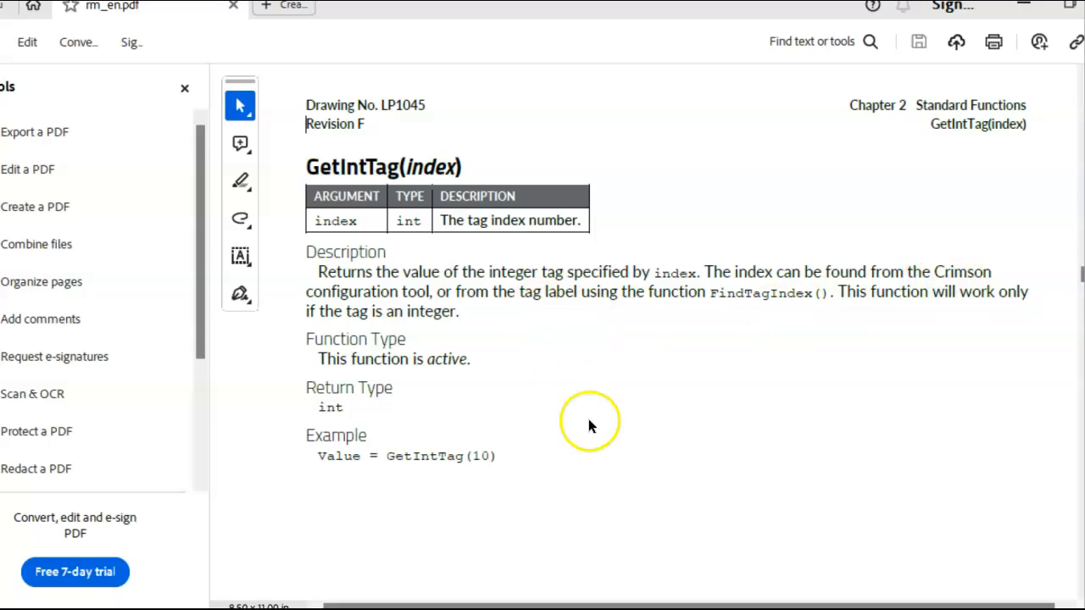
click(1024, 9)
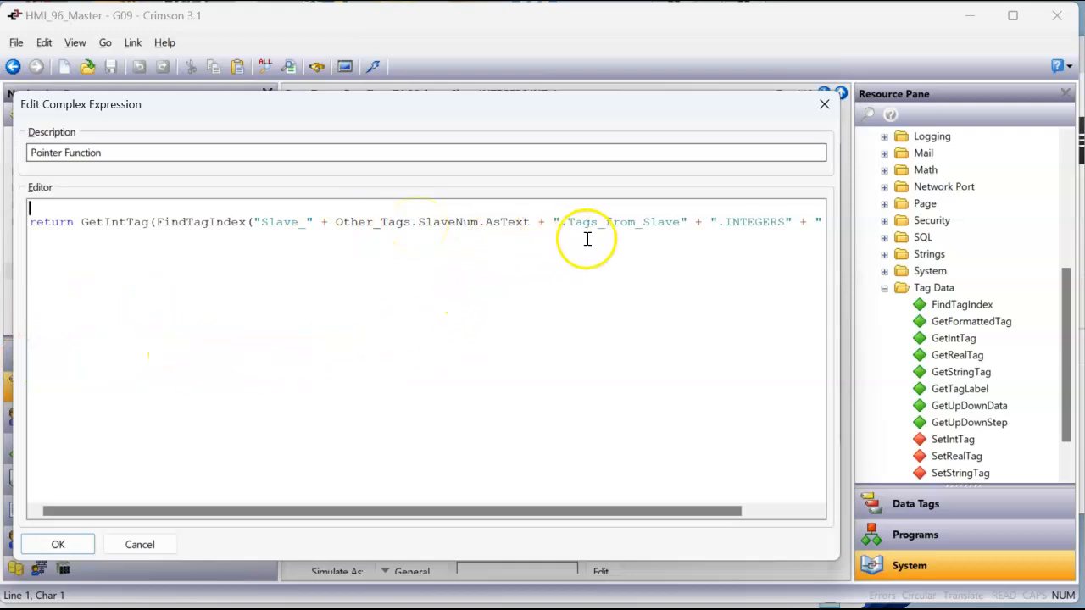
Compare the INT_1 expression's path parts with the Slave_92 TAGS_from_Slave folders and the tags in Other_Tags
click(915, 504)
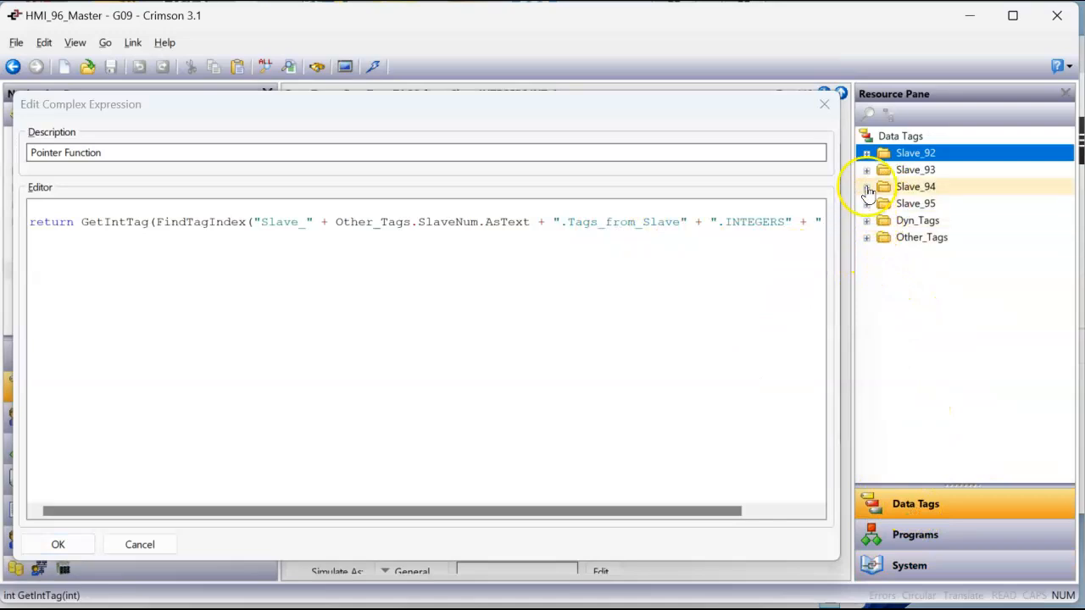
click(866, 153)
click(884, 171)
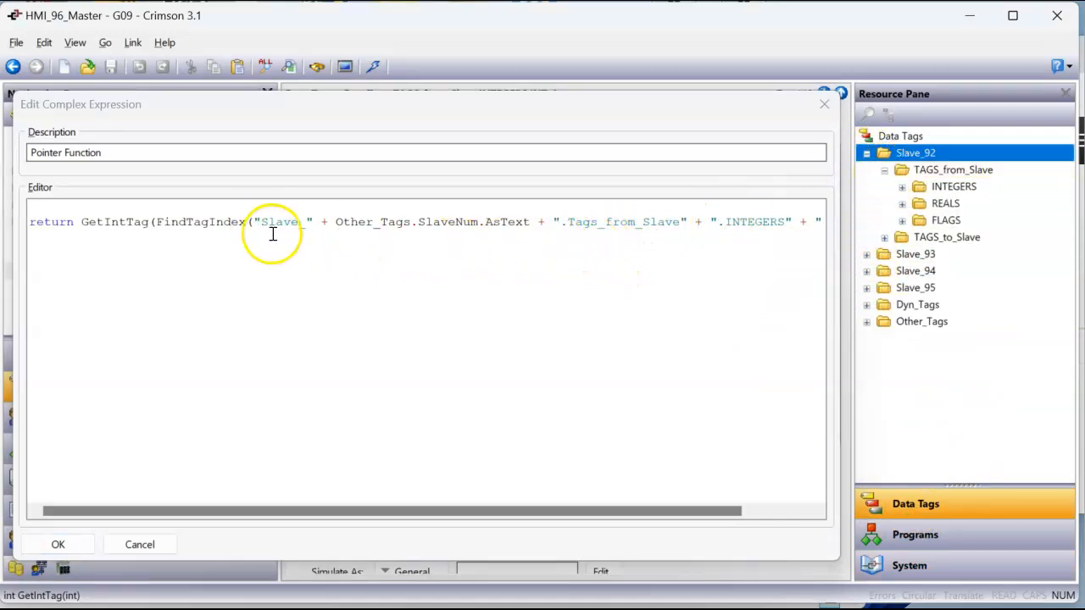
click(866, 321)
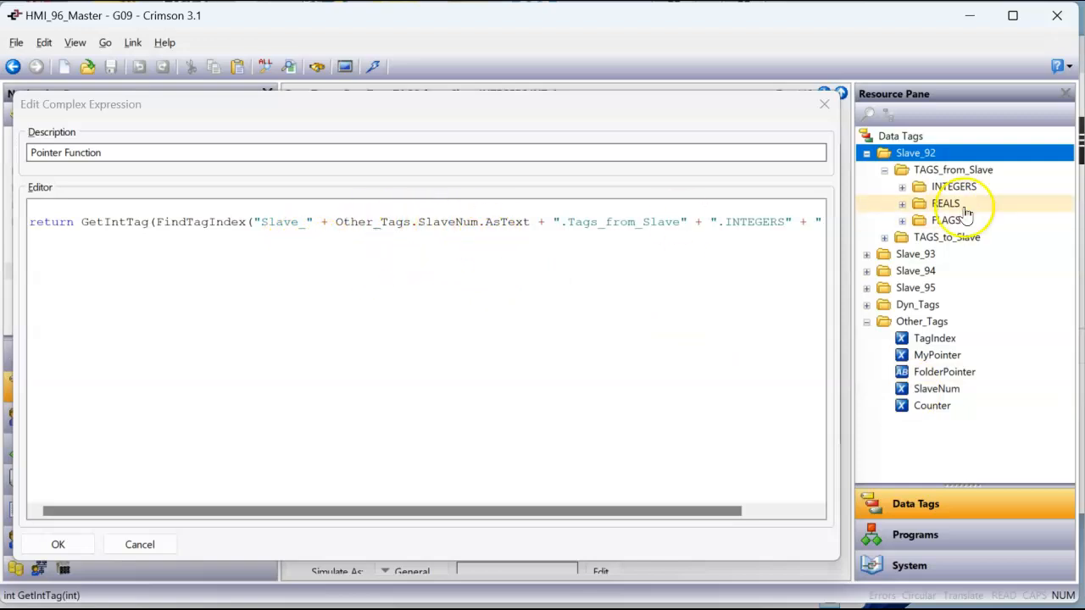
click(932, 157)
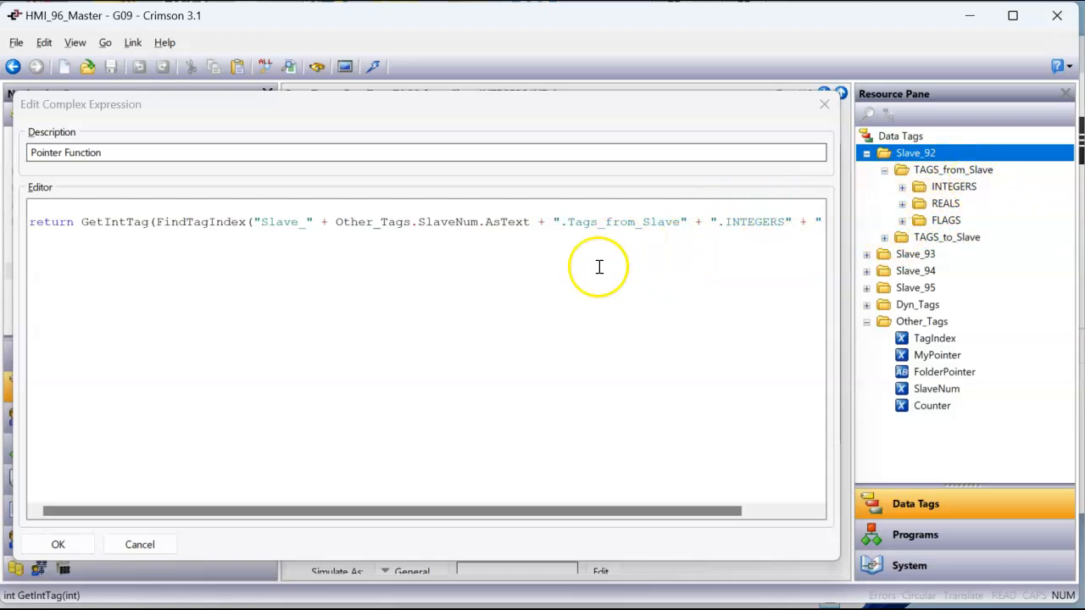
Compare the end of the expression with the tags in Slave_92's INTEGERS folder, and close the editor without changes
drag(605, 517, 702, 526)
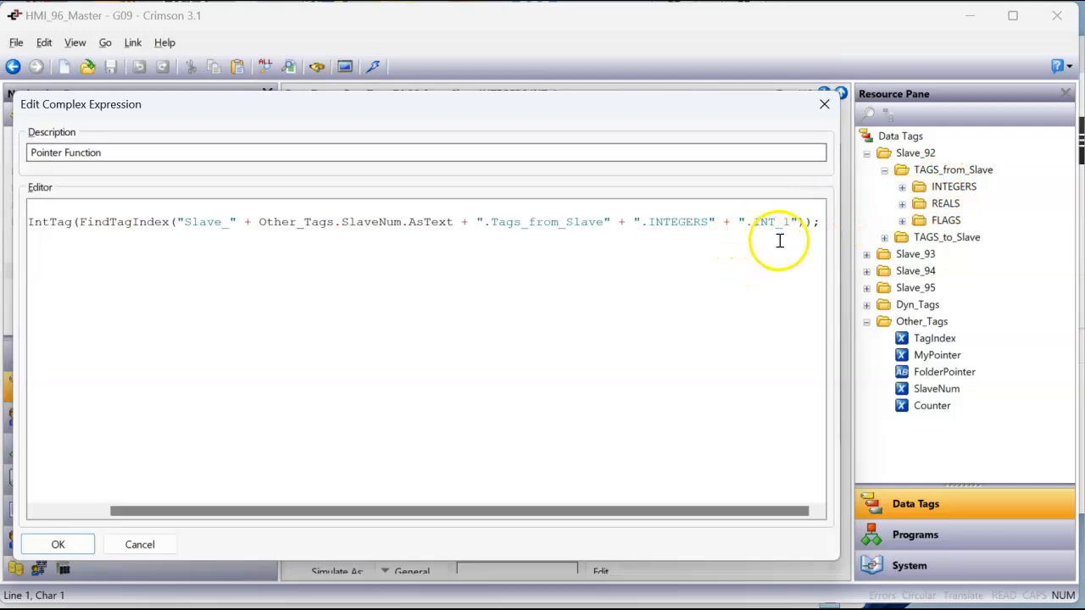
click(902, 186)
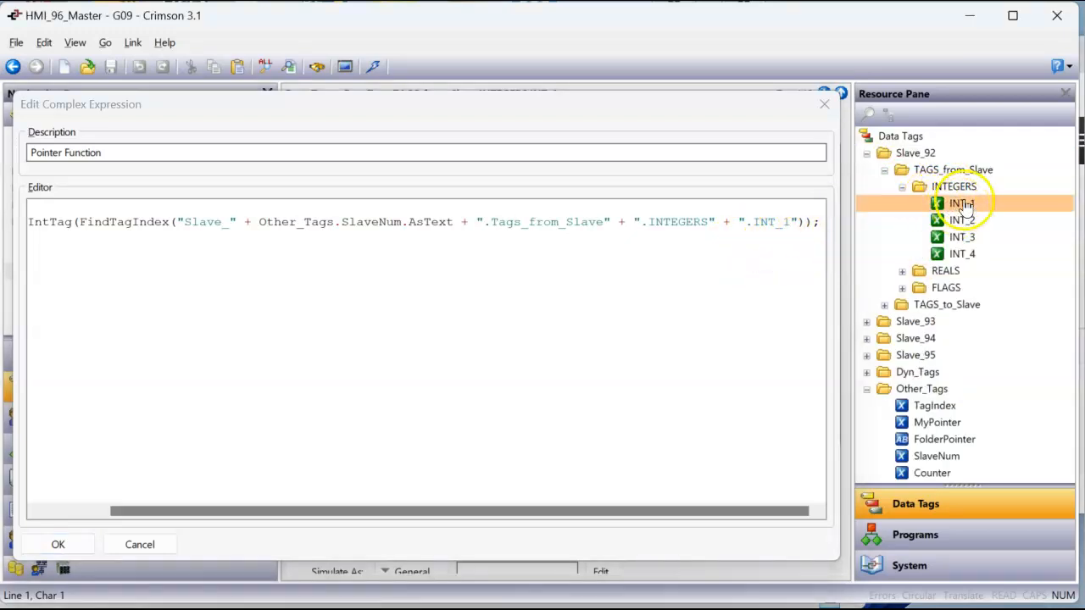
drag(387, 512, 291, 510)
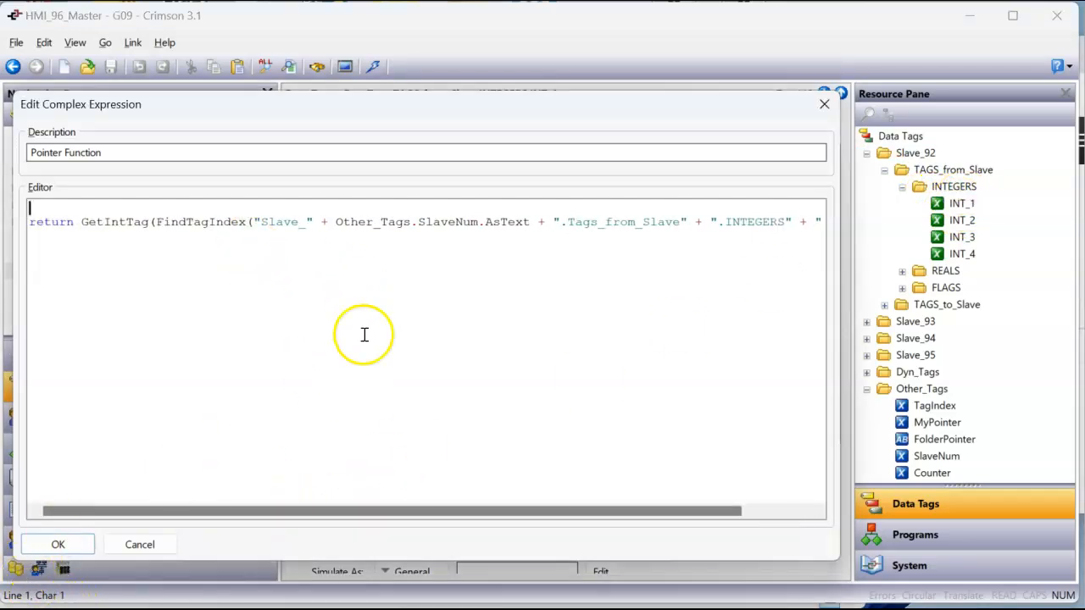
click(823, 104)
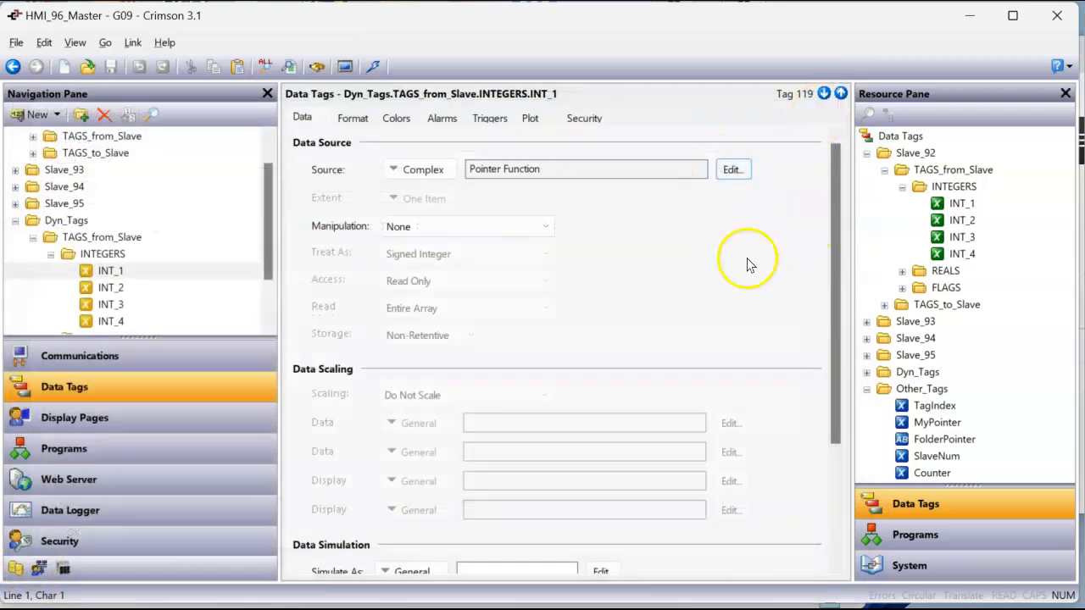
Check the source of dynamic tag INT_2 and examine the Pointer Function expression of REAL_1, closing it unchanged
click(128, 289)
scroll(129, 306, down, 1)
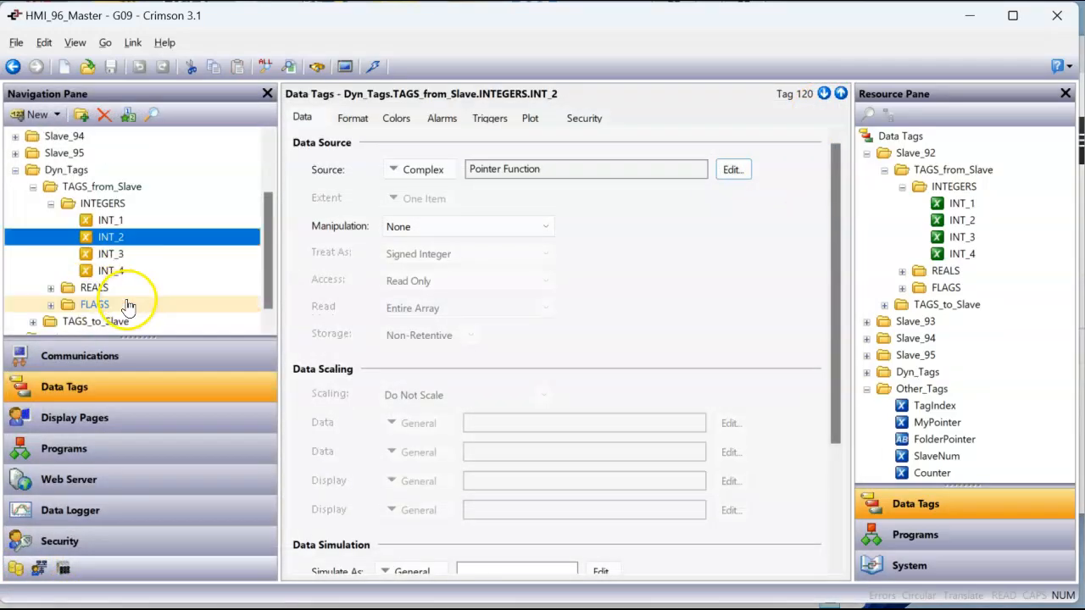
click(51, 287)
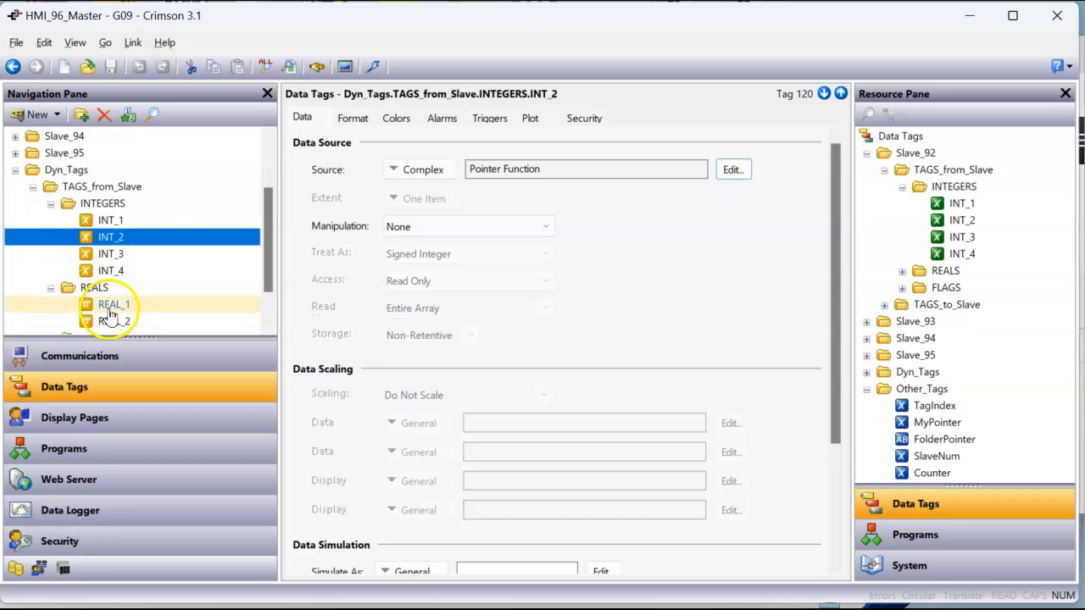
click(110, 306)
click(741, 173)
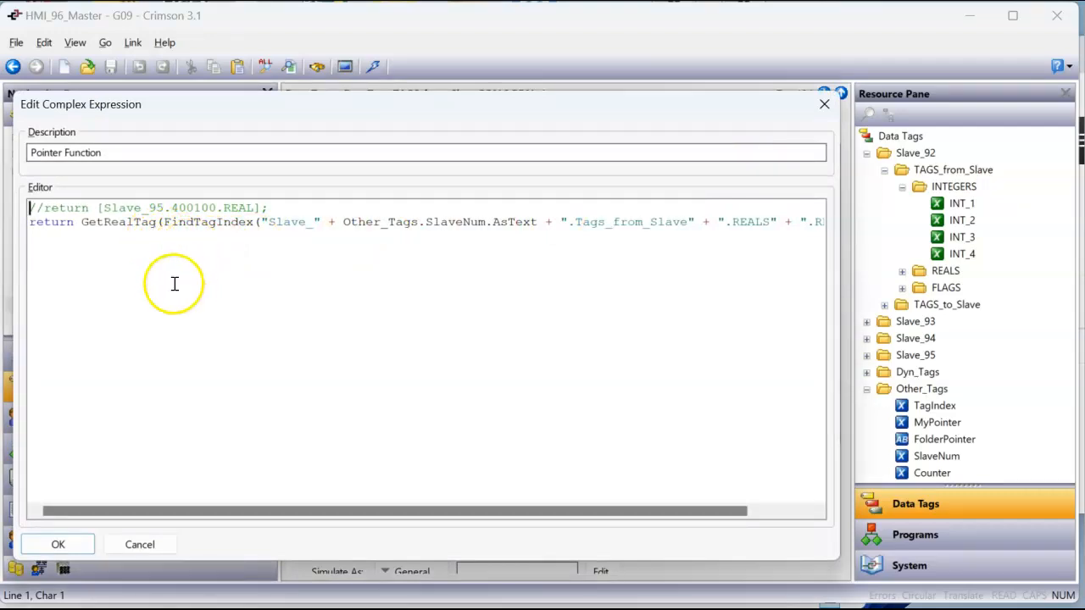
click(825, 105)
Expand the FLAGS folder in Dyn_Tags' TAGS_from_Slave and examine the Pointer Function expression of FLAG_1
scroll(80, 288, down, 1)
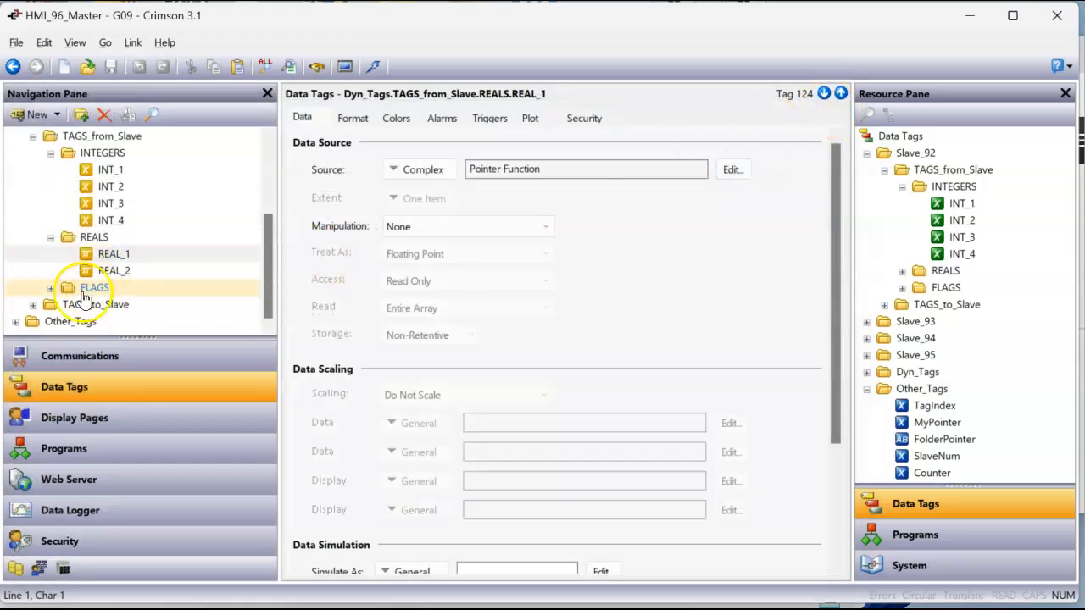
click(51, 288)
click(106, 272)
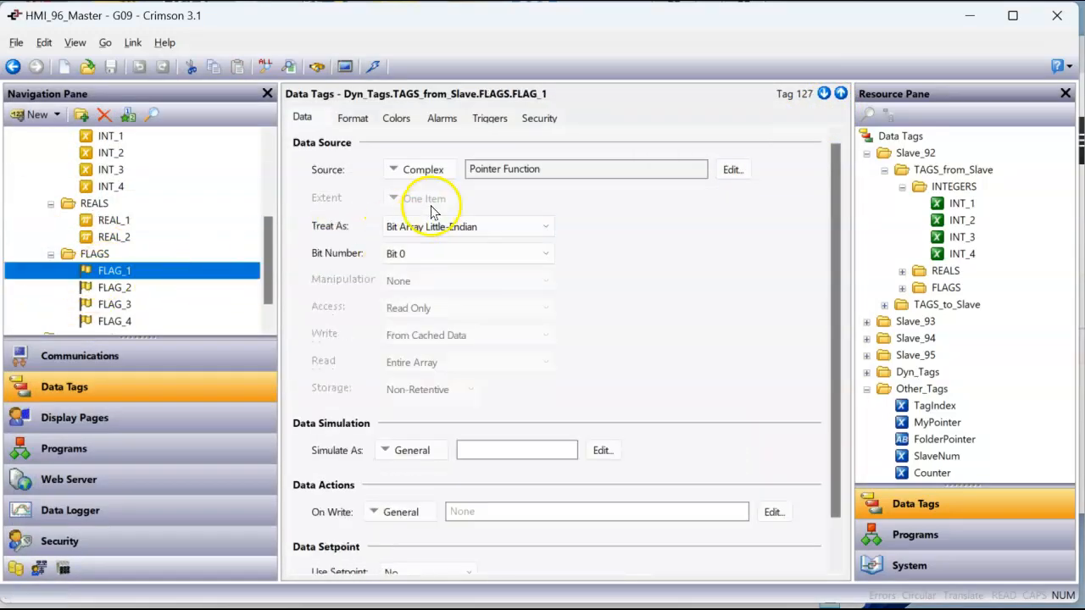
click(732, 169)
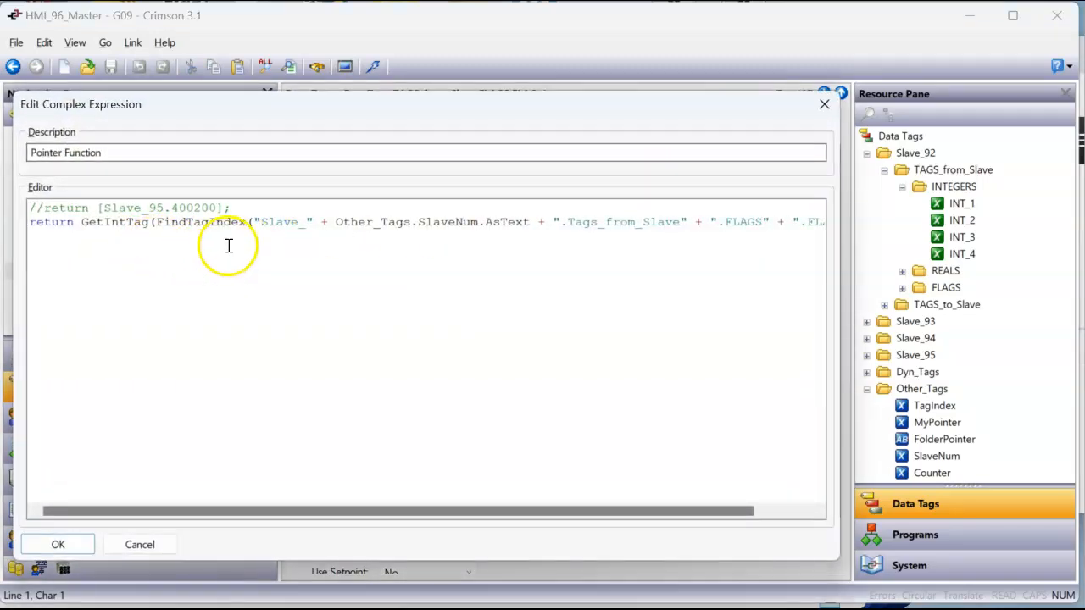
Close FLAG_1's expression, expand INTEGERS in Dyn_Tags' TAGS_to_Slave, and examine INT_1's Pointer Function source expression
click(823, 103)
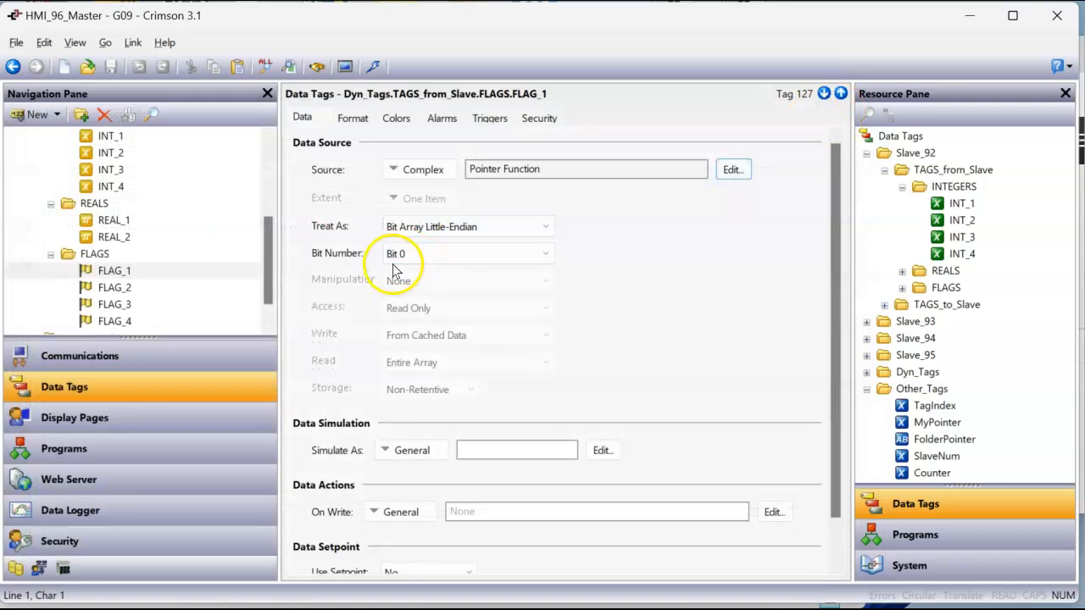
scroll(165, 257, down, 1)
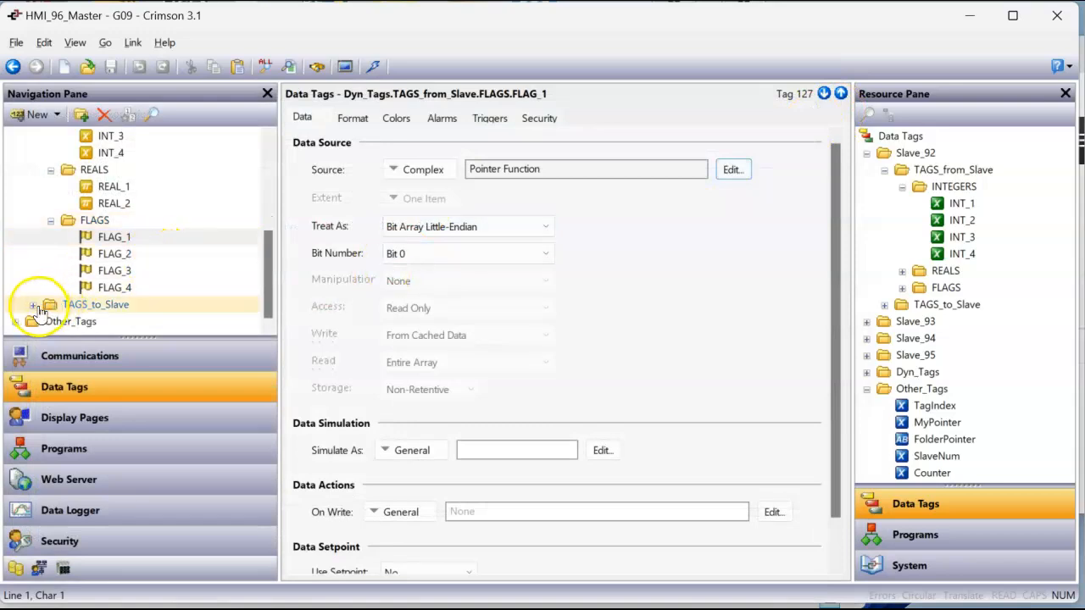
click(35, 307)
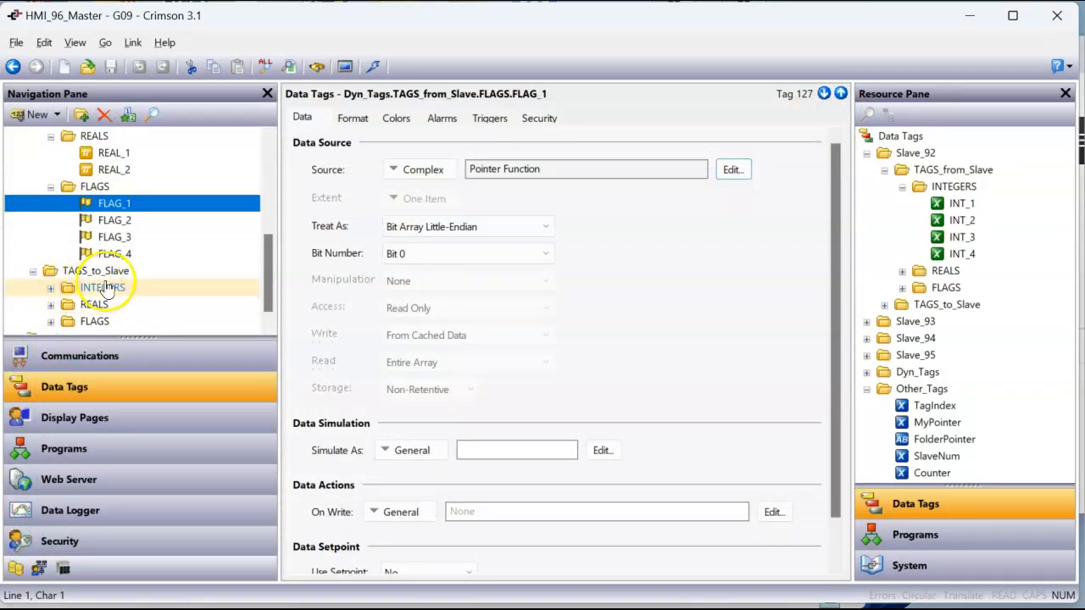
click(53, 291)
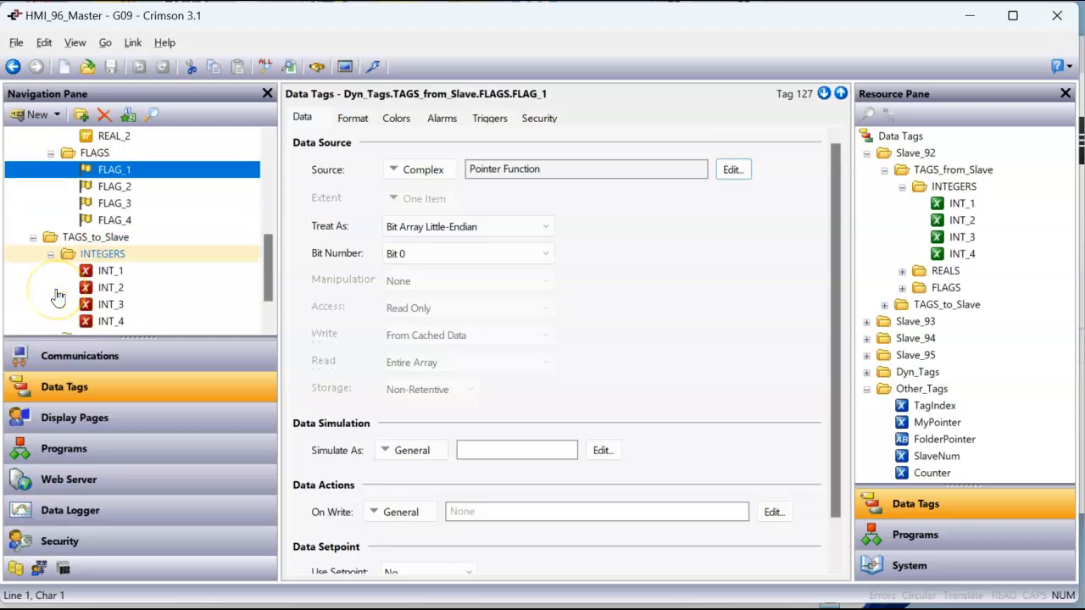
click(113, 271)
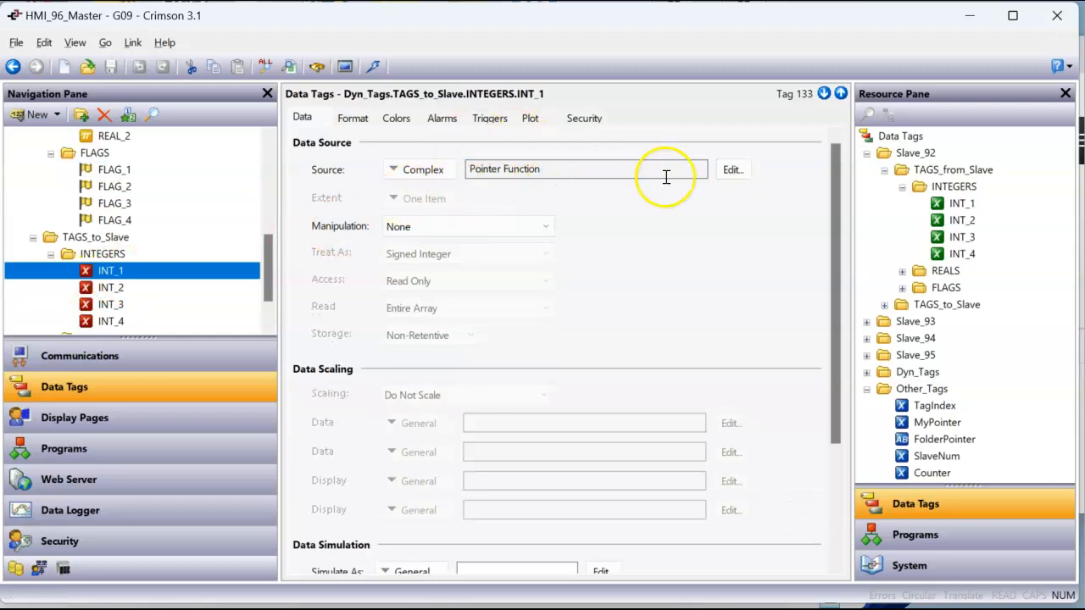
click(746, 173)
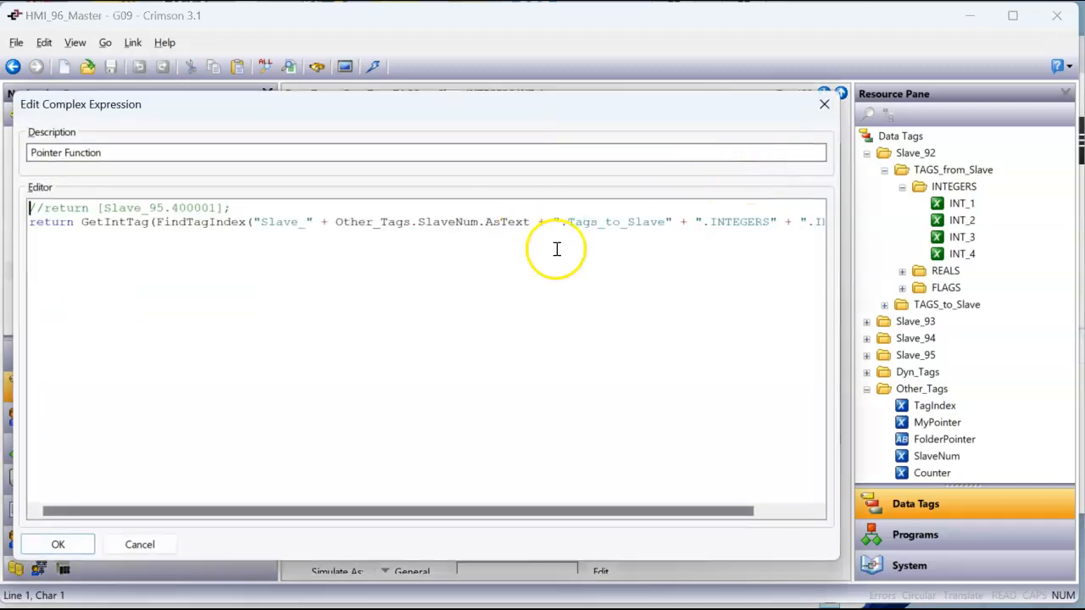
click(824, 103)
Compare the On Write data action of INT_1 in TAGS_to_Slave with that of INT_1 in TAGS_from_Slave
scroll(598, 292, down, 4)
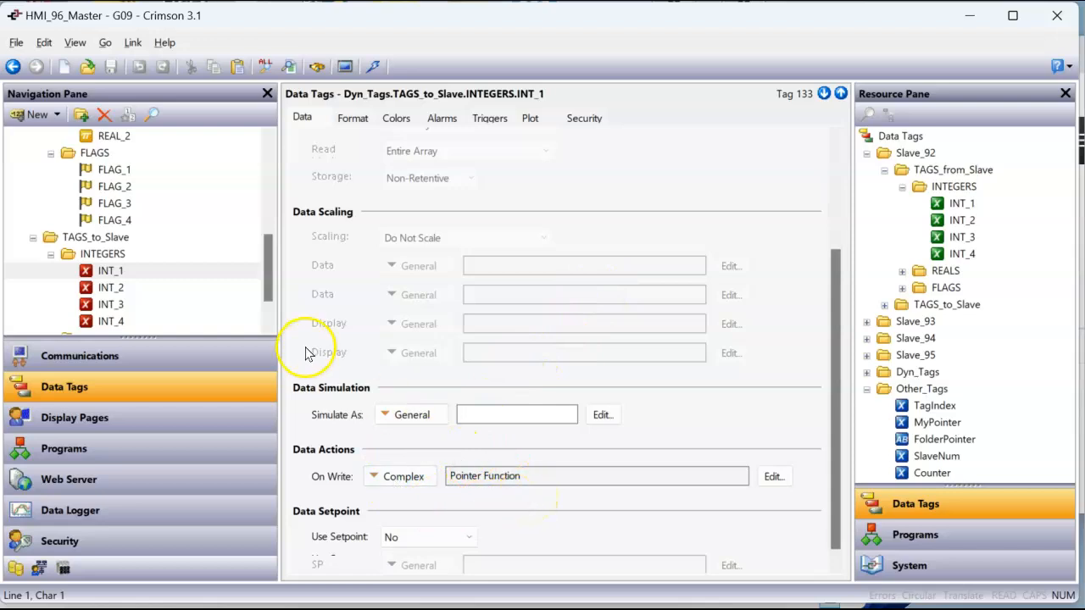
drag(271, 285, 269, 226)
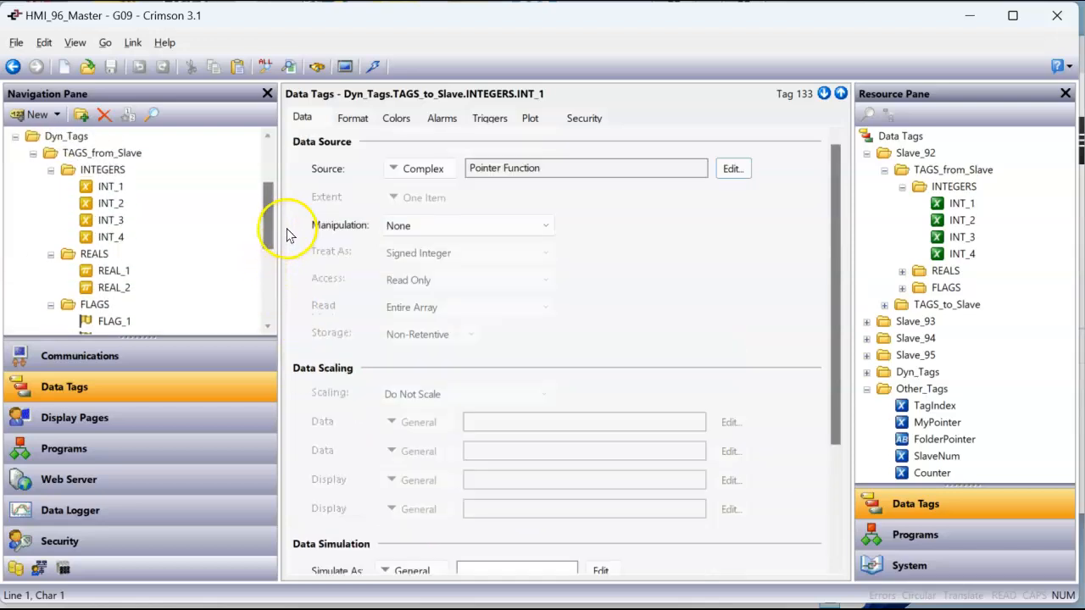
click(51, 254)
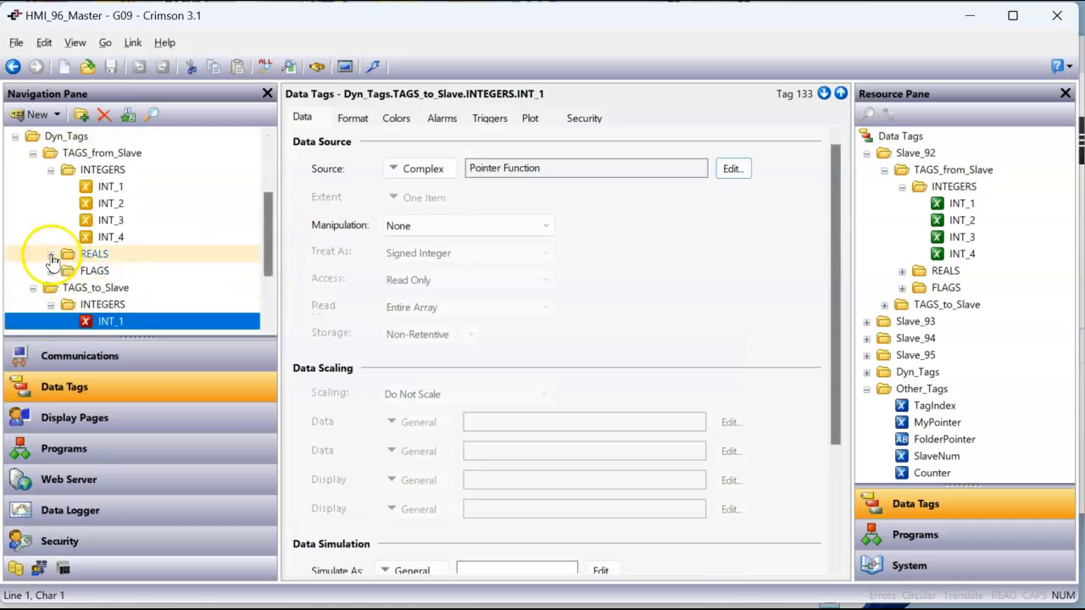
click(116, 190)
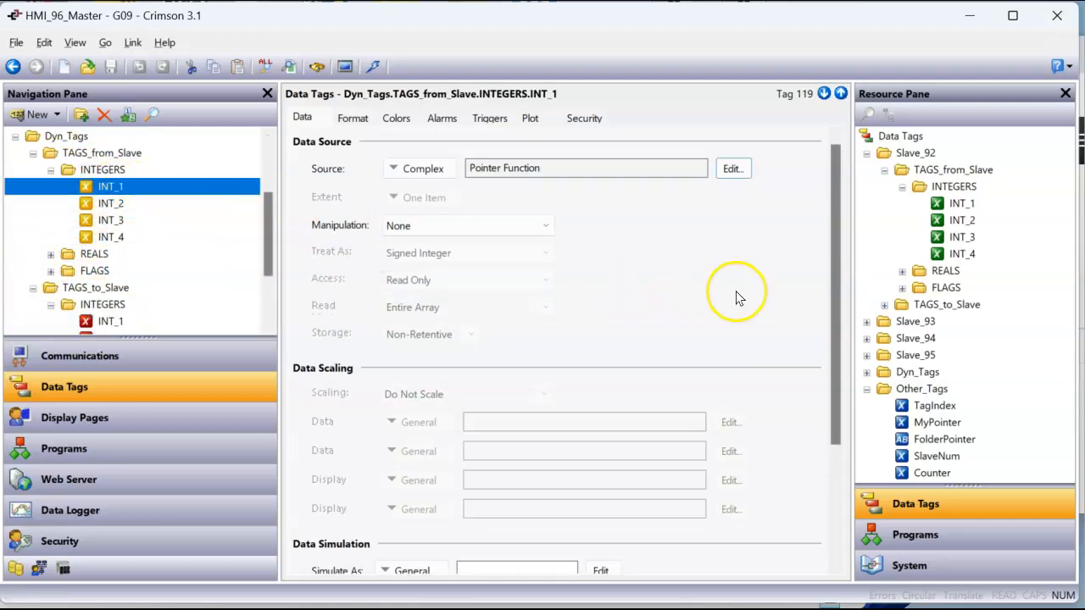
scroll(698, 296, down, 3)
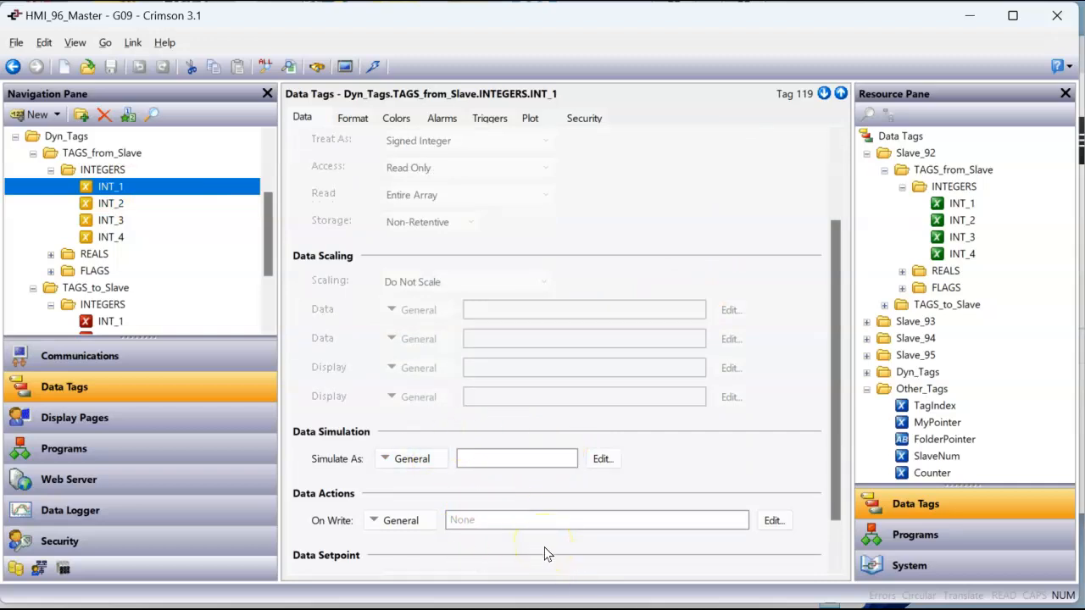
click(125, 326)
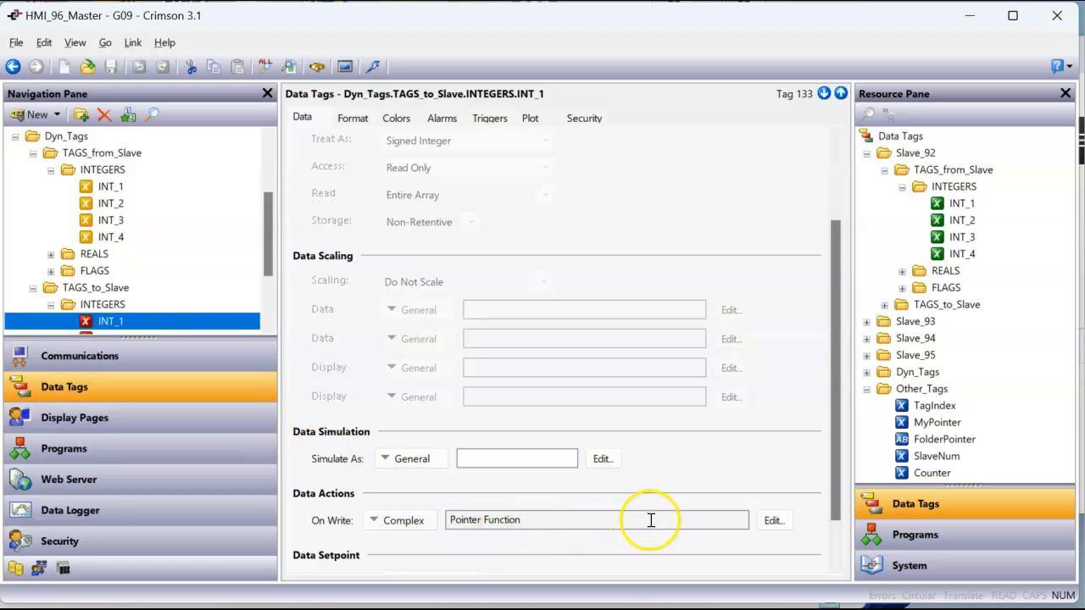
Read the source expression of INT_1 in TAGS_to_Slave through to its end and close it unchanged
scroll(748, 500, up, 3)
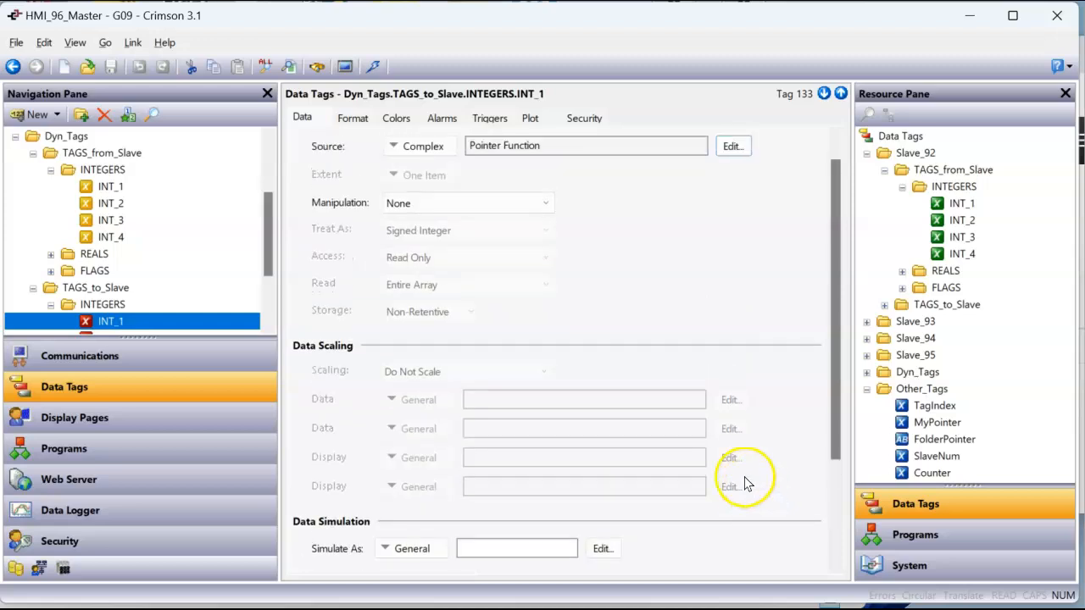
click(733, 152)
click(729, 167)
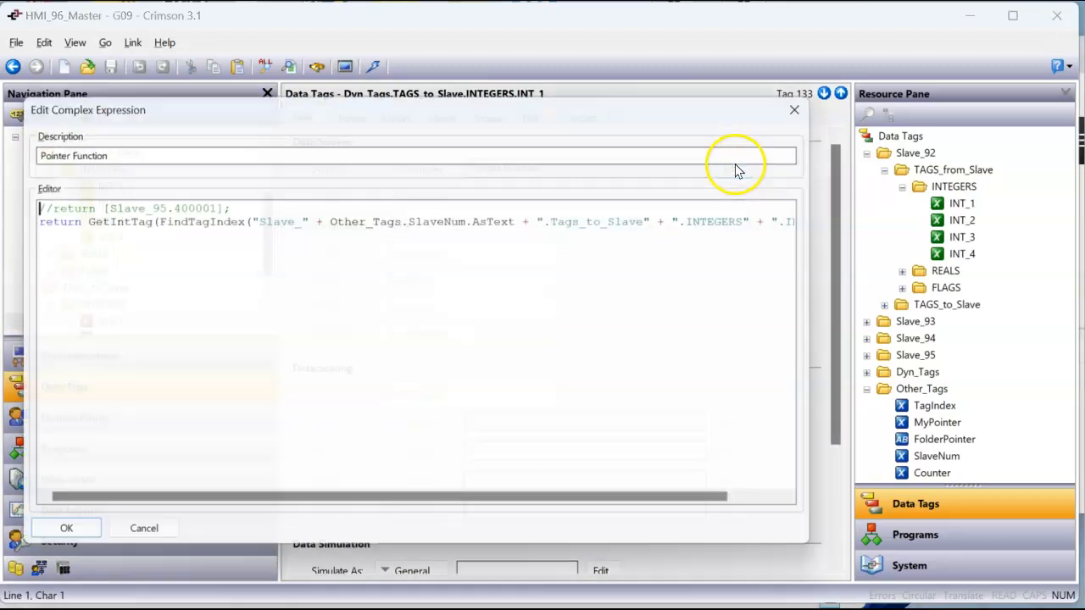
drag(547, 526, 711, 536)
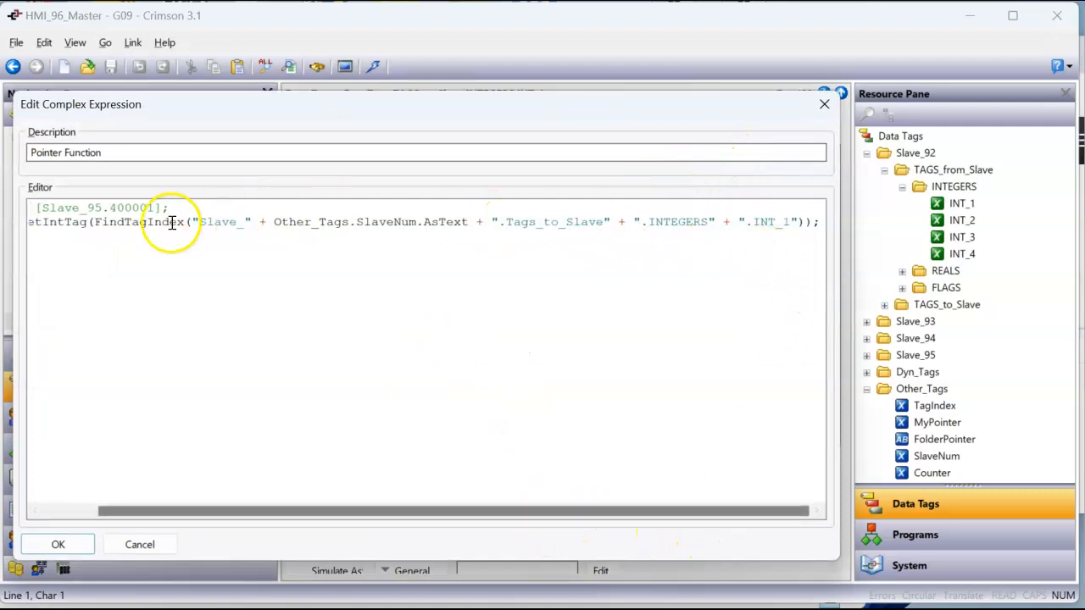
click(823, 104)
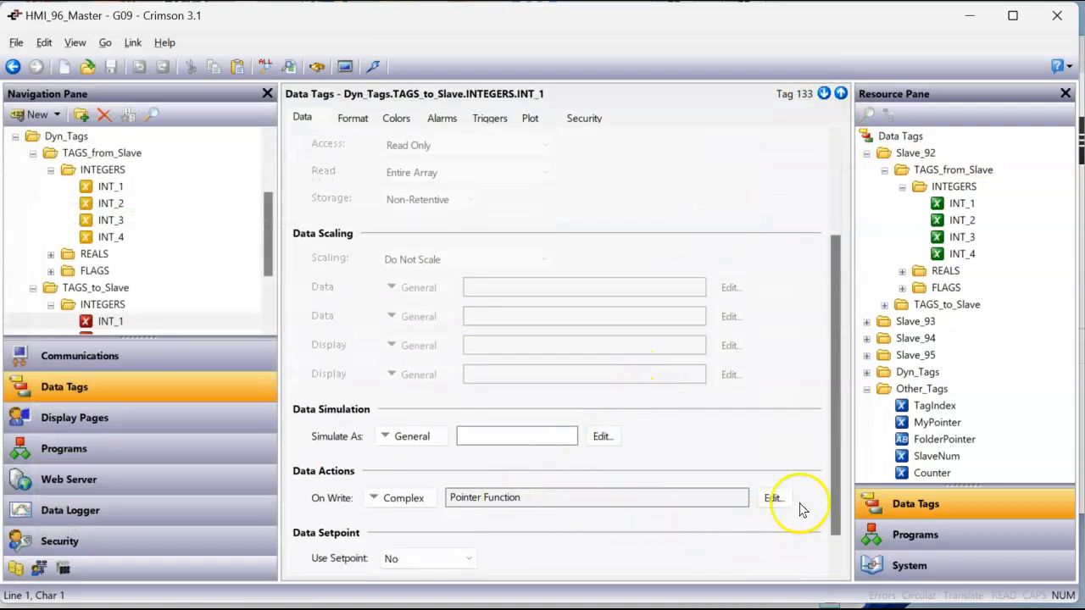
Compare the On Write action of TAGS_to_Slave's INT_1 with the Tag Data system functions, and glance at the Menu display page
click(772, 499)
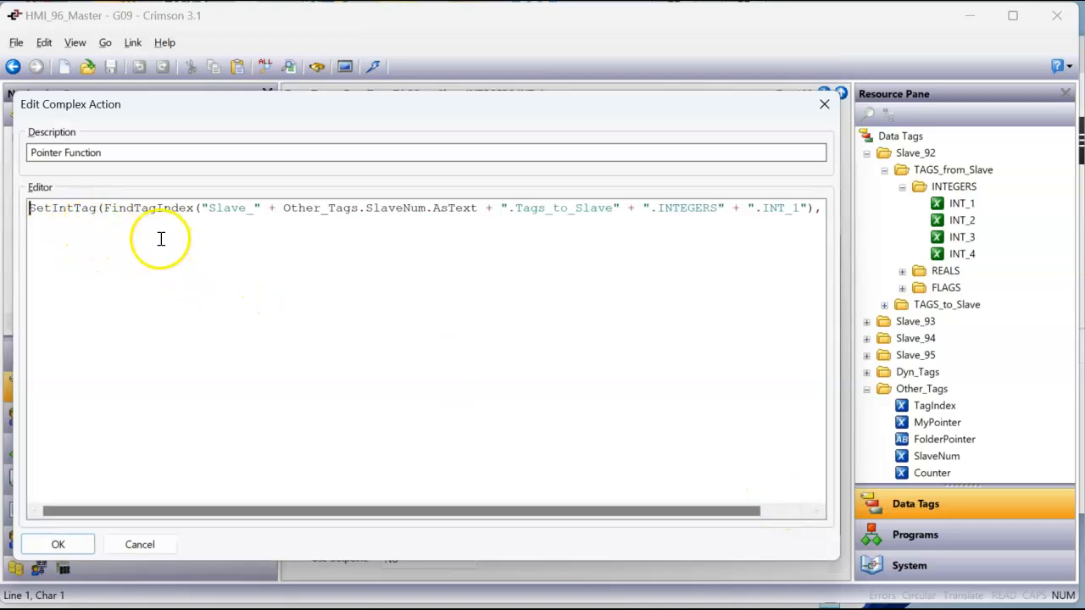
click(914, 567)
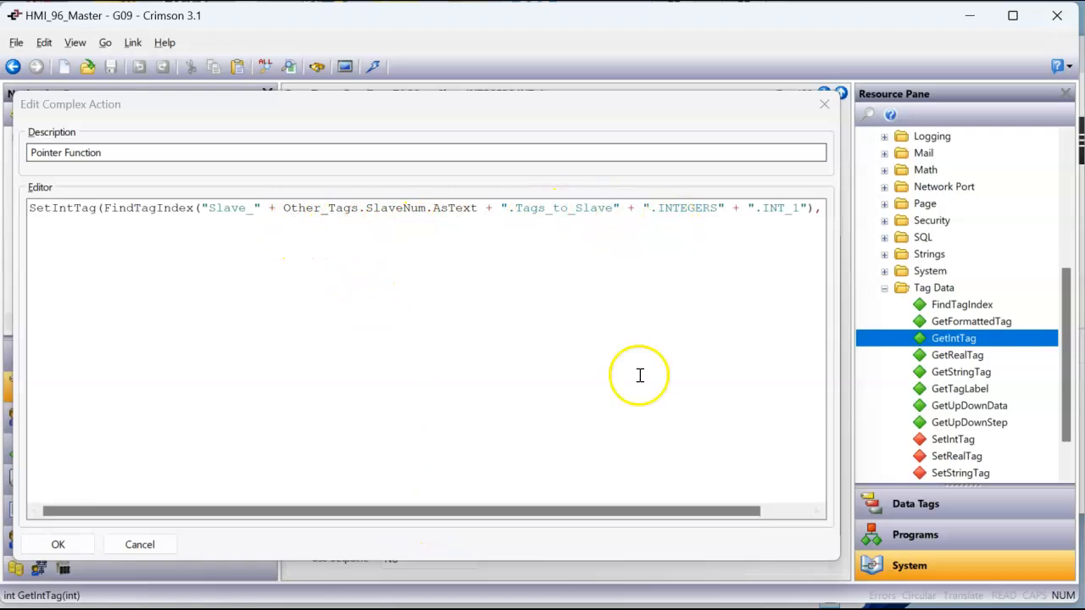
drag(593, 511, 683, 513)
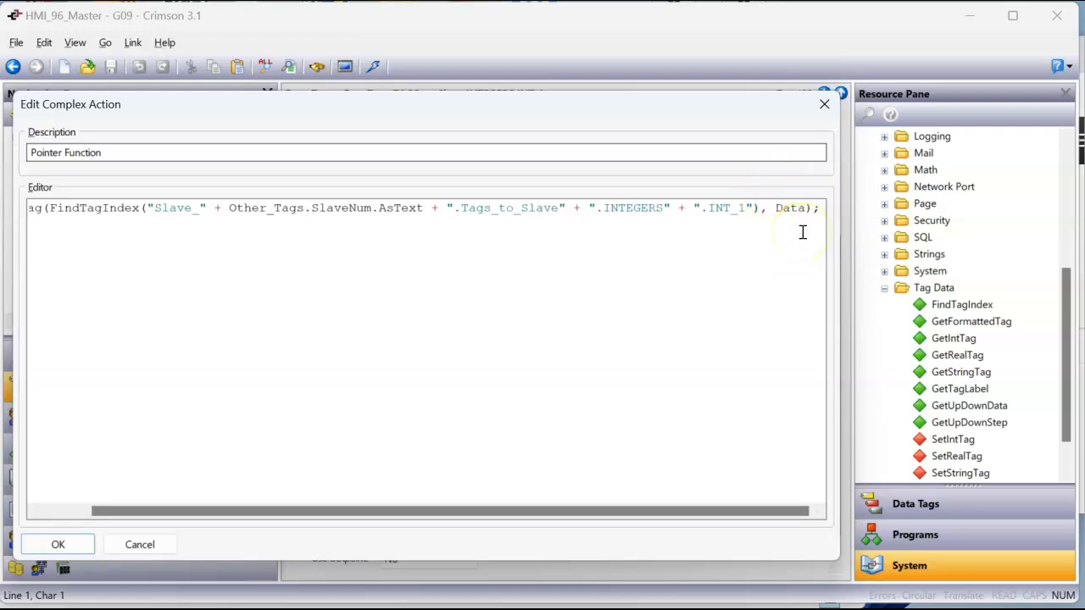
click(827, 104)
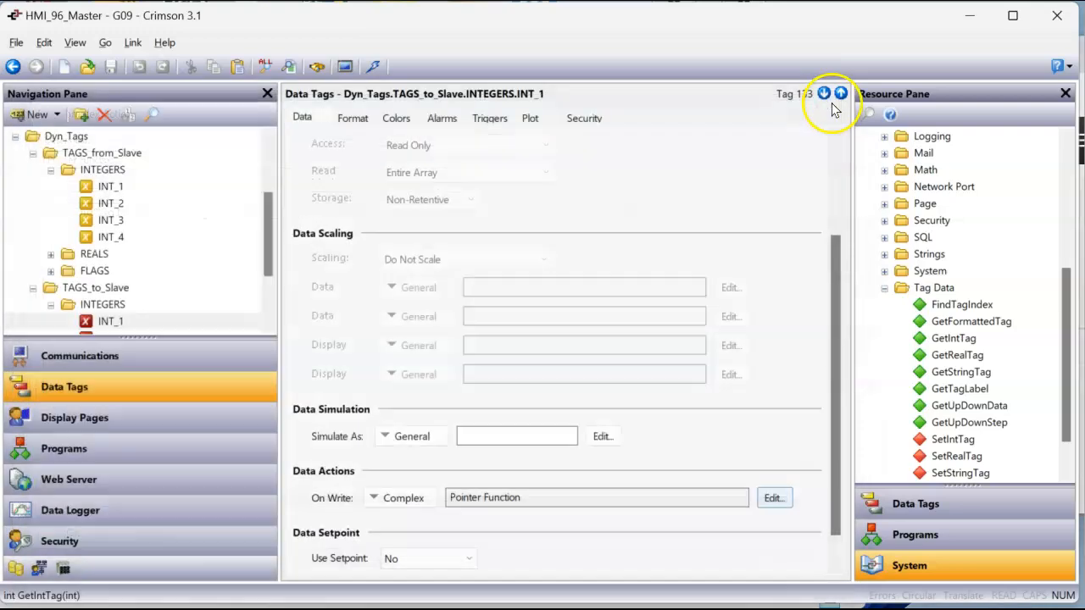
click(210, 417)
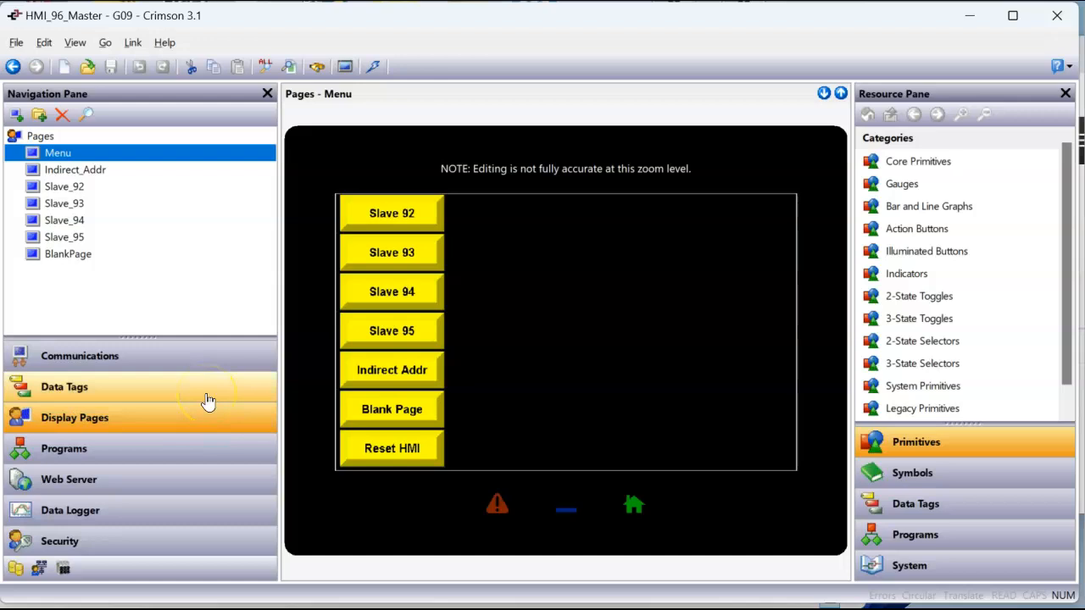
click(156, 395)
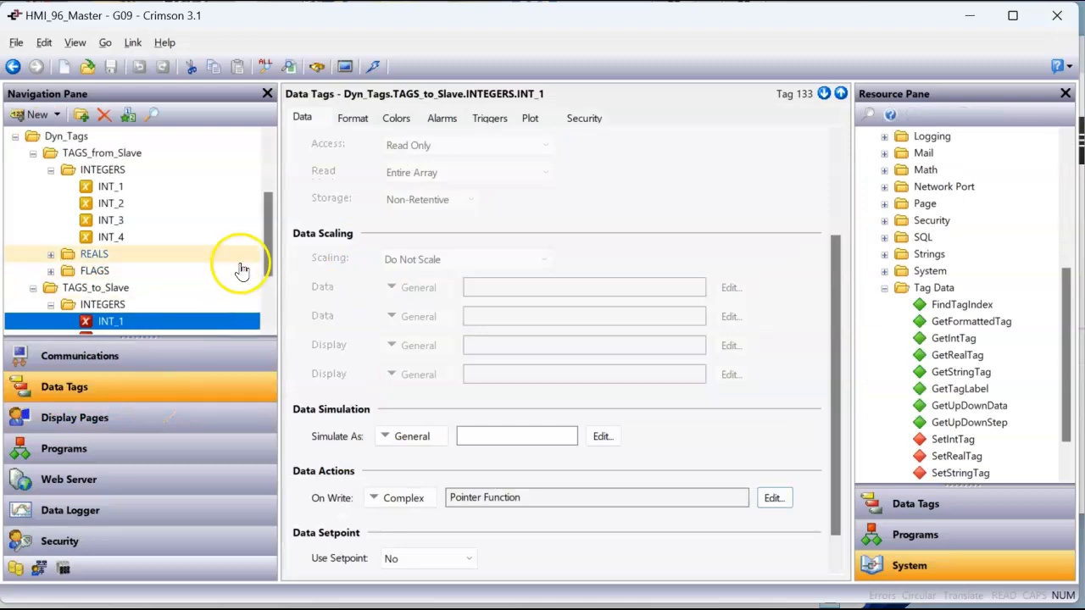
Expand the REALS folder in TAGS_to_Slave and examine REAL_1's On Write Pointer Function action, closing it unchanged
drag(268, 245, 148, 335)
click(50, 287)
click(94, 307)
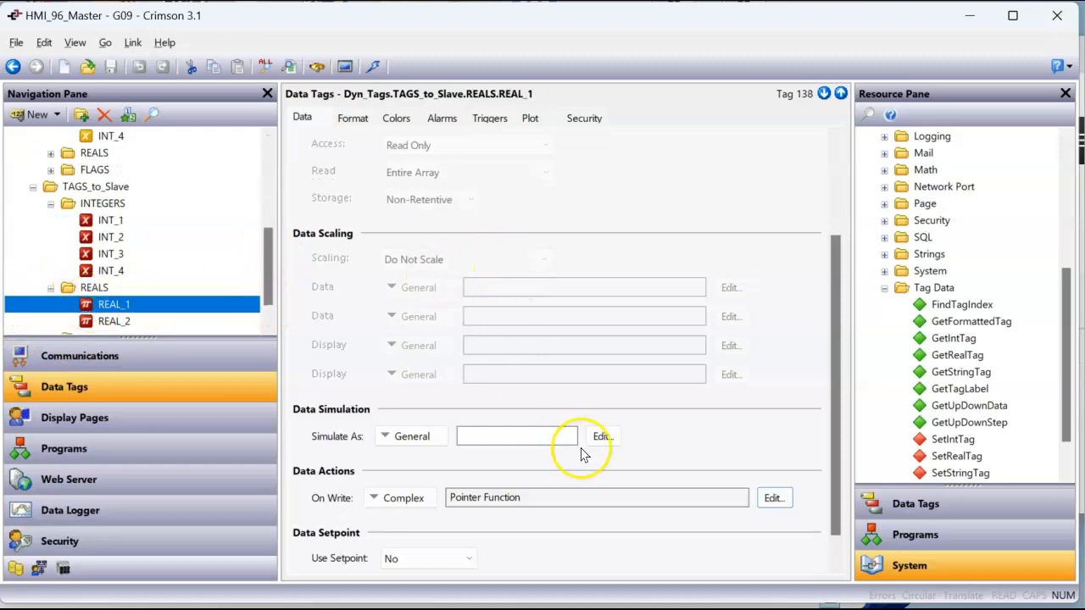
click(771, 497)
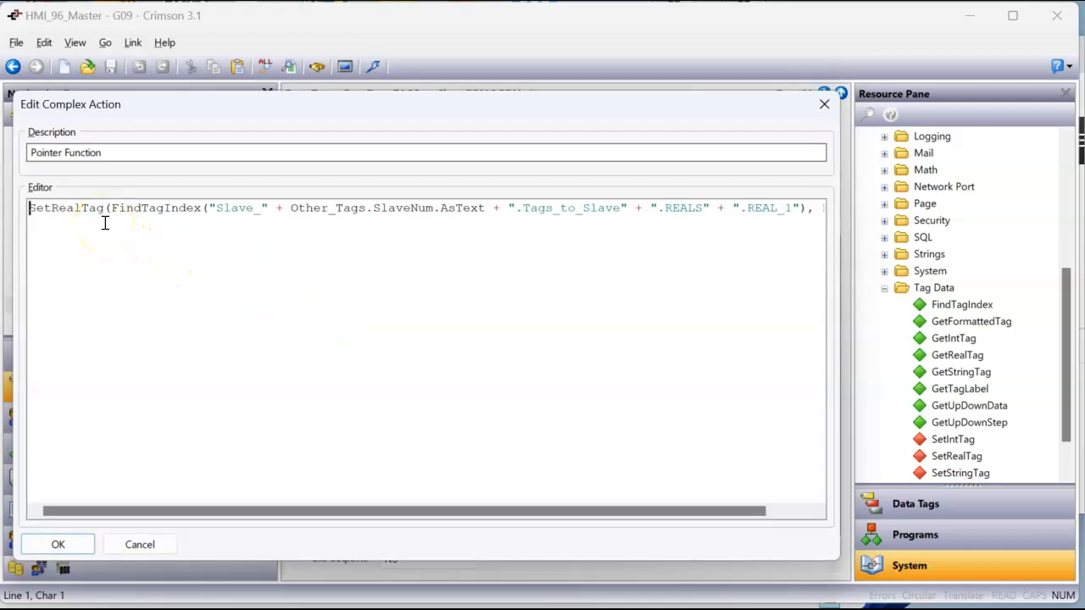
drag(512, 511, 556, 511)
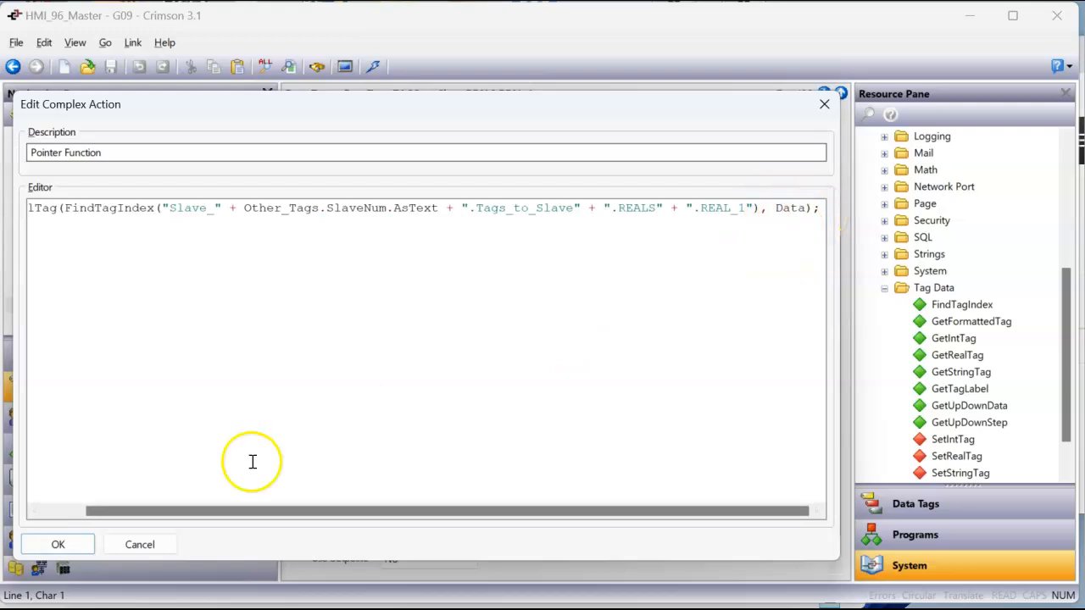
click(821, 103)
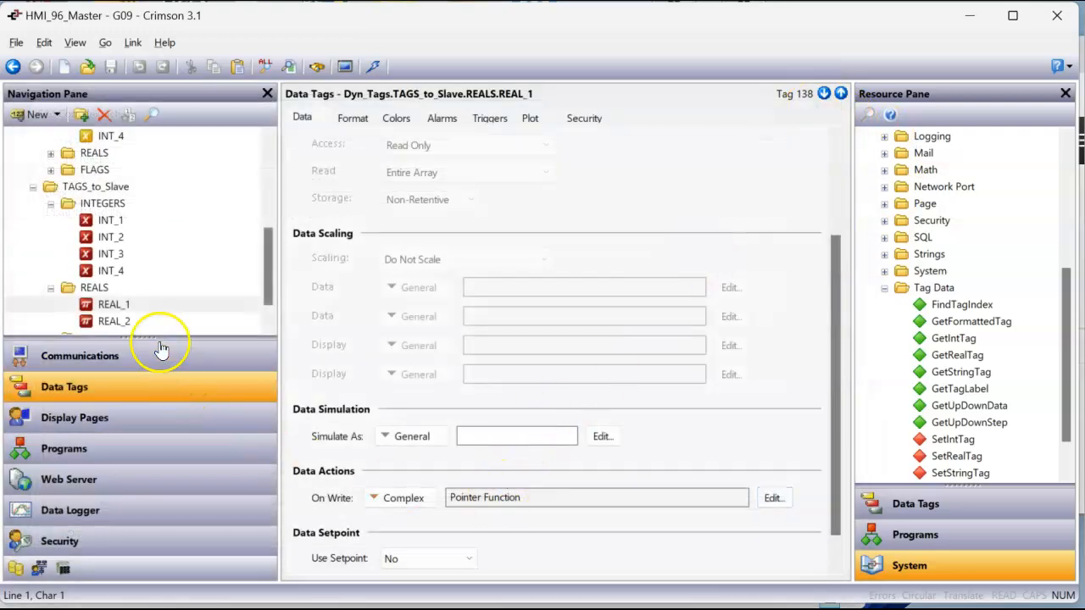
Expand the FLAGS folder in TAGS_to_Slave and examine FLAG_1's complete source expression, closing it unchanged
scroll(133, 298, down, 1)
click(51, 305)
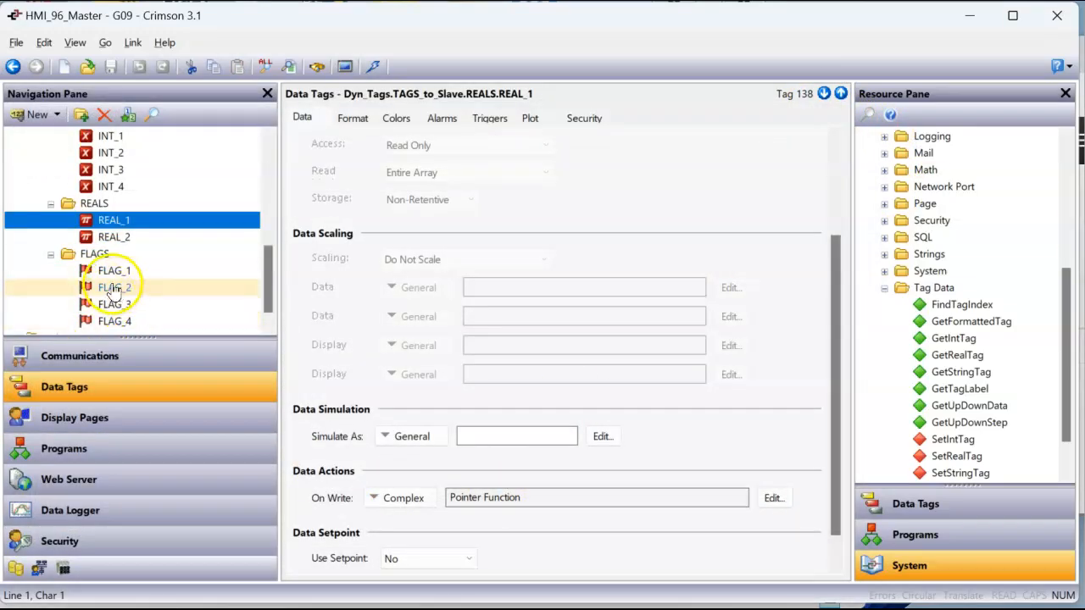
click(109, 273)
click(732, 170)
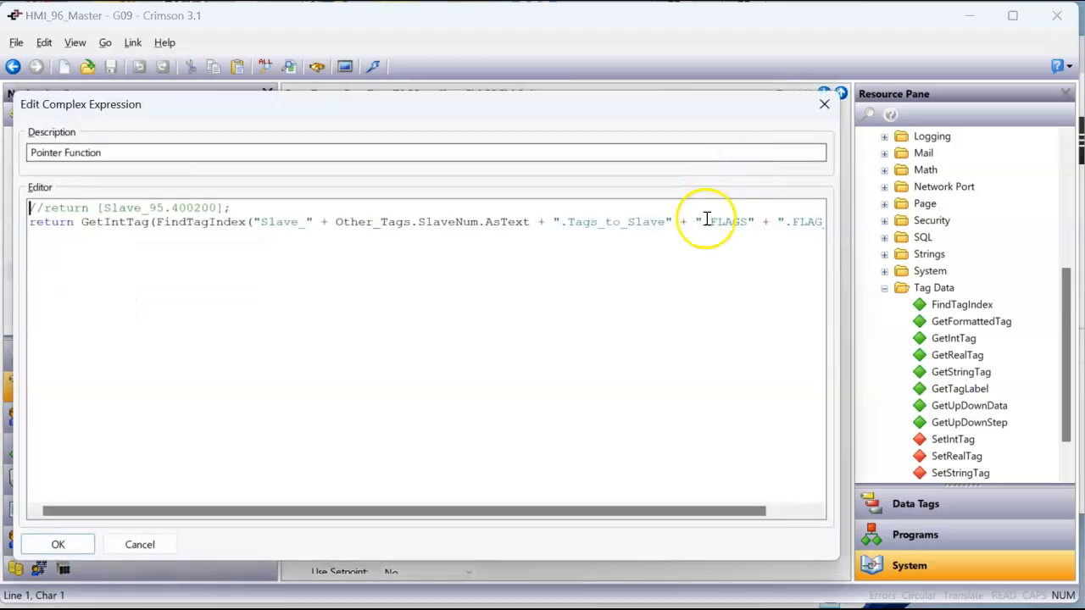
drag(695, 501, 821, 500)
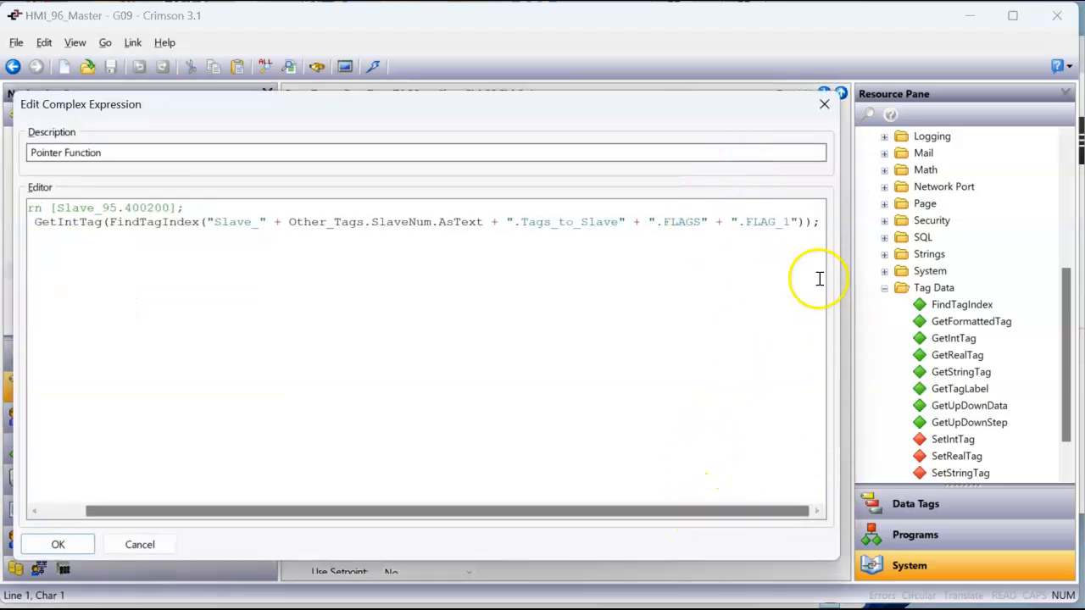
drag(533, 516, 315, 508)
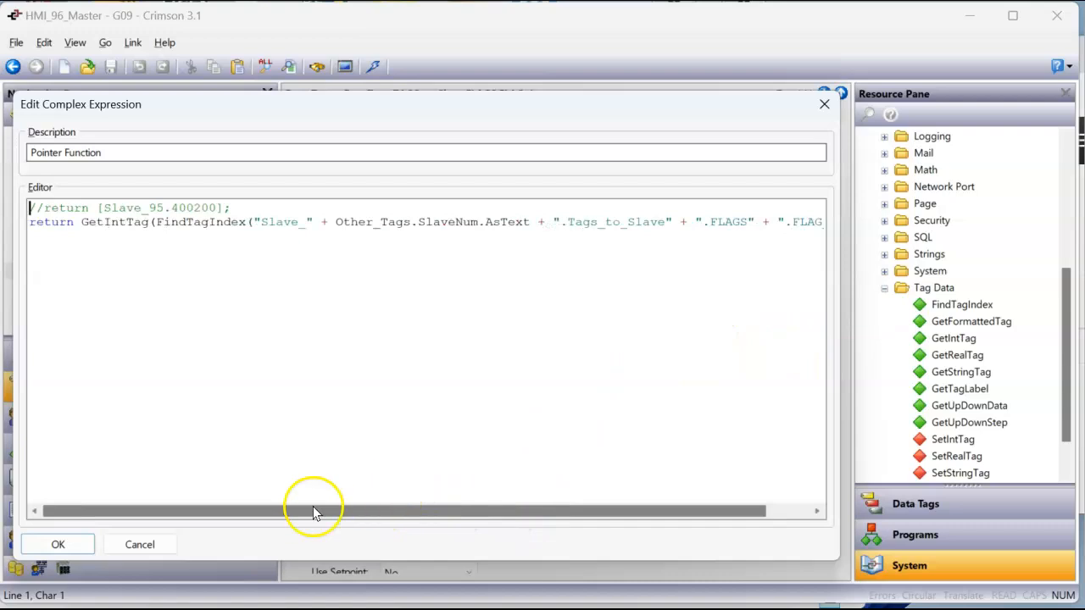
click(824, 104)
Examine the On Write Pointer Function action of FLAG_1 in TAGS_to_Slave through to its end, and close it unchanged
scroll(664, 254, down, 1)
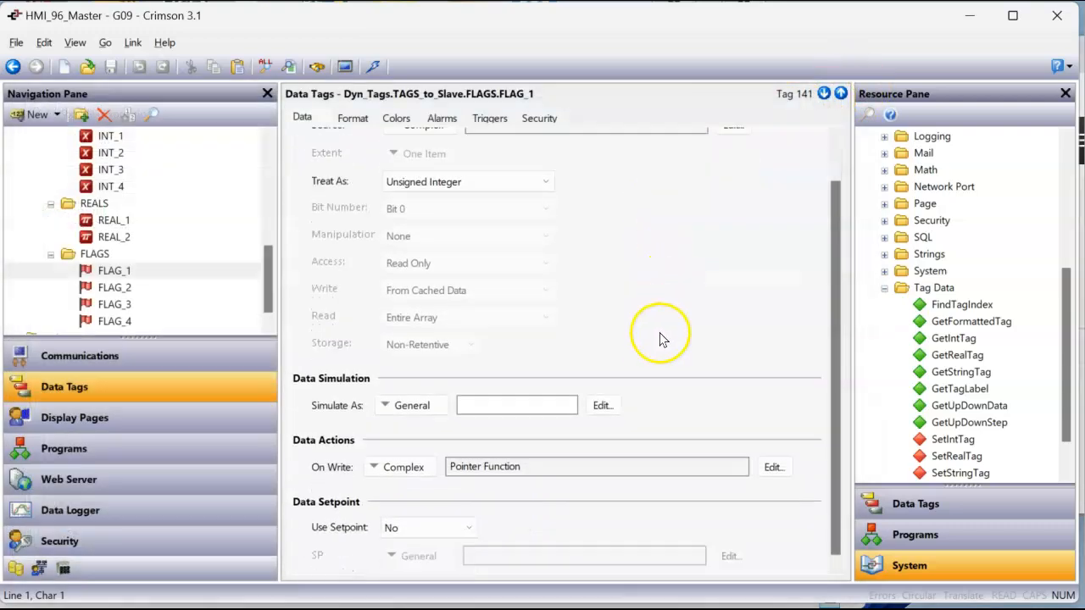
click(774, 469)
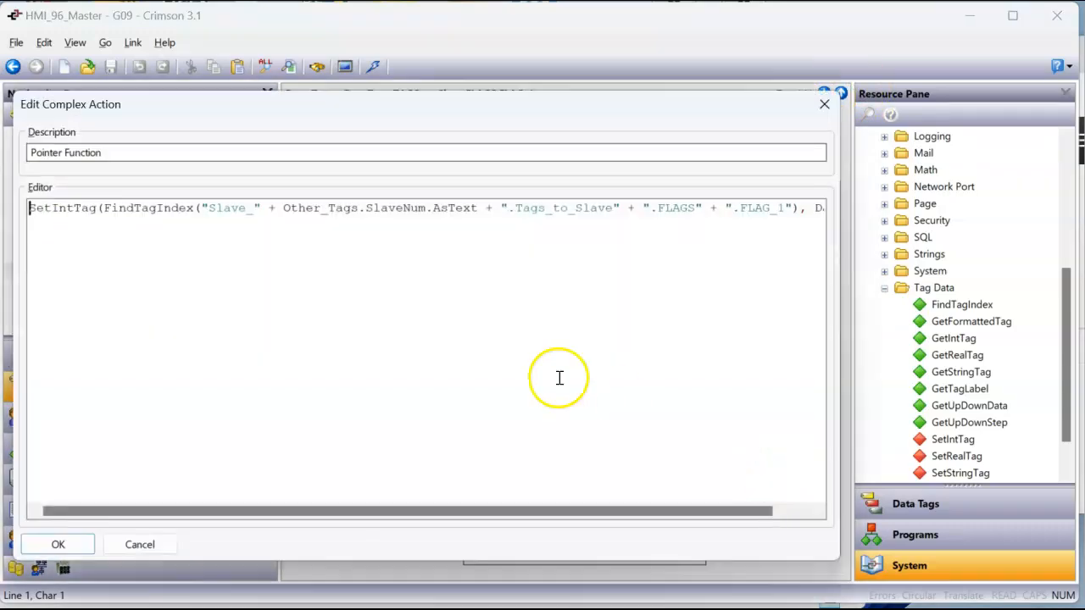
drag(537, 516, 653, 514)
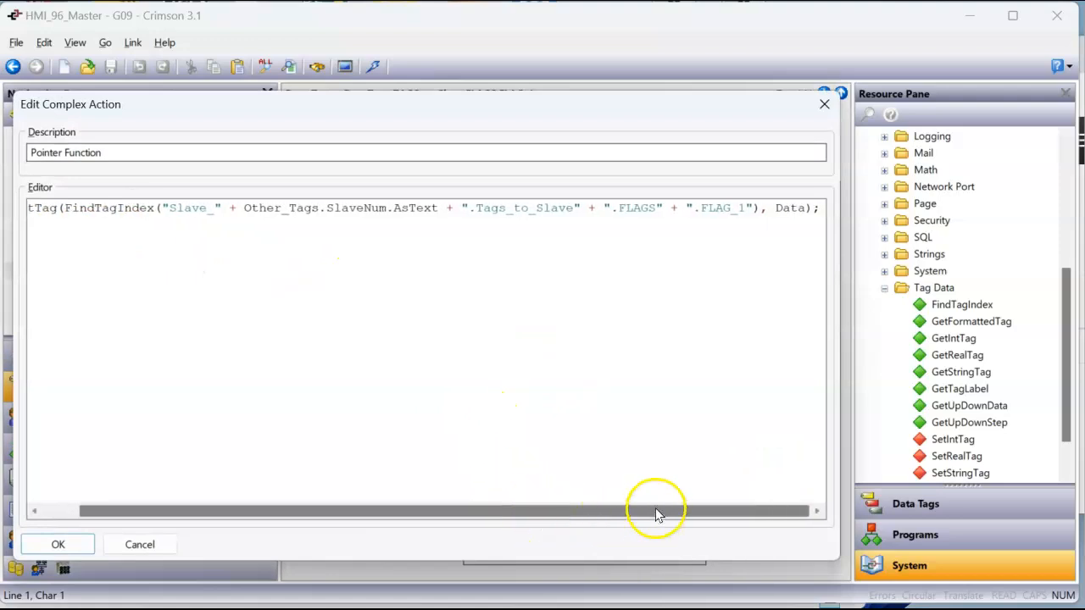
click(824, 105)
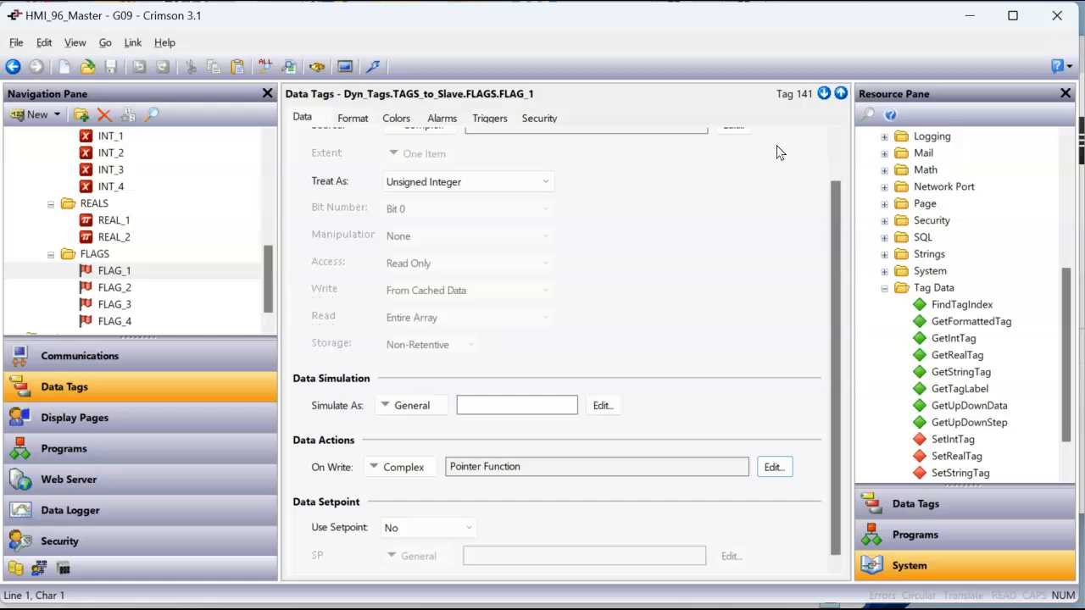
Review the slave buttons on the Menu display page and the Slave_92 page's tag layout, with the project's data tags listed alongside
click(157, 426)
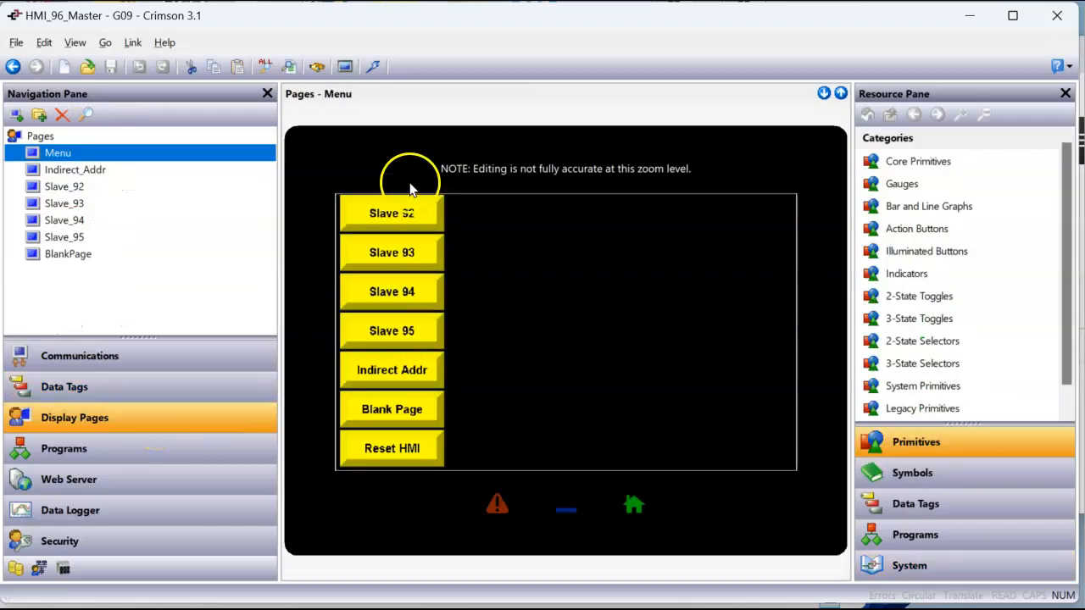
click(414, 227)
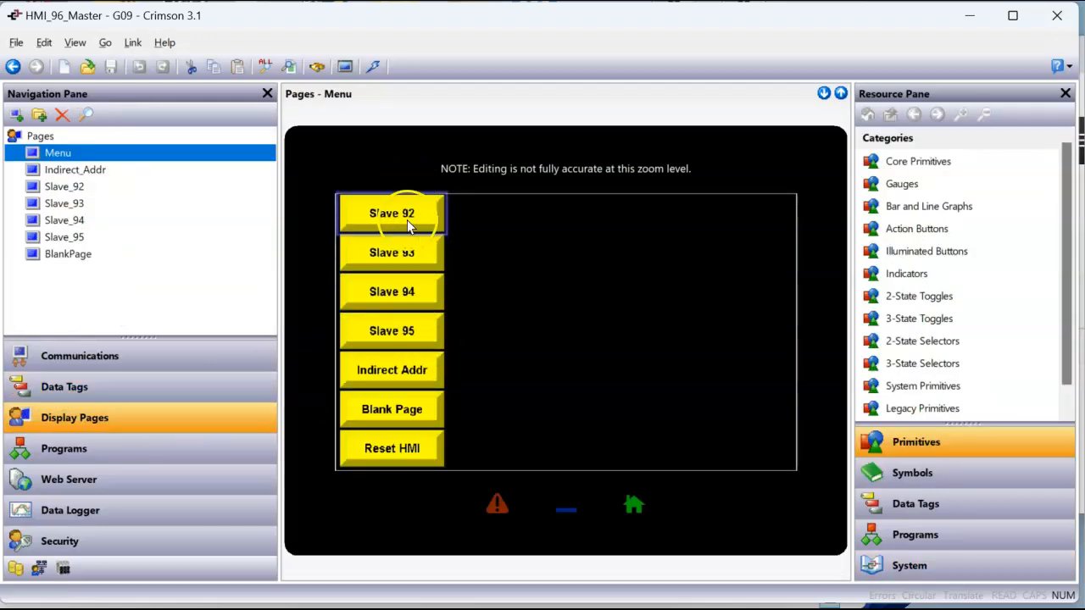
click(85, 188)
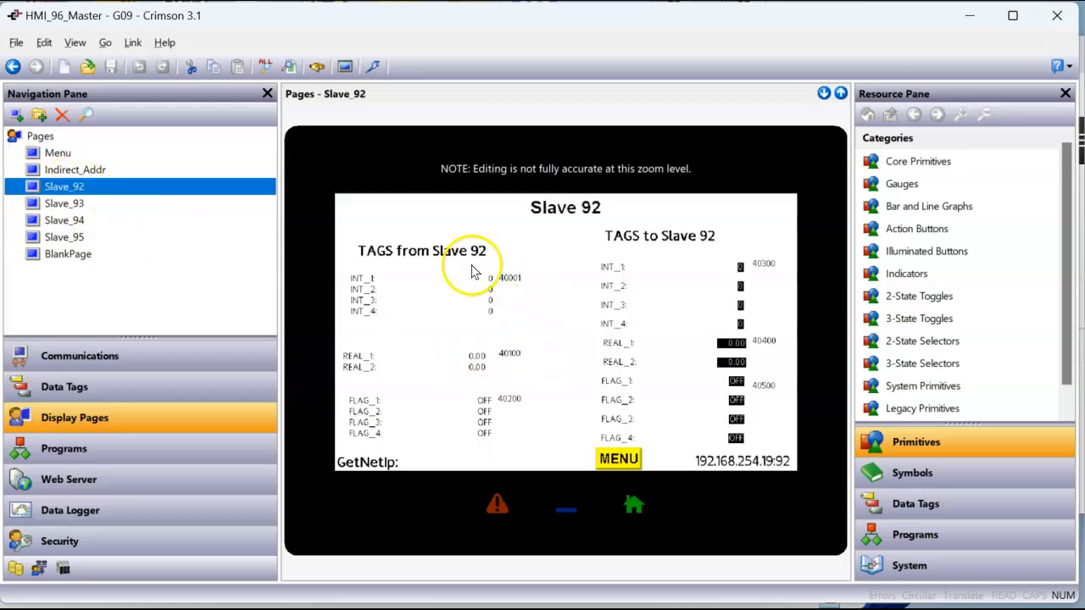
click(920, 506)
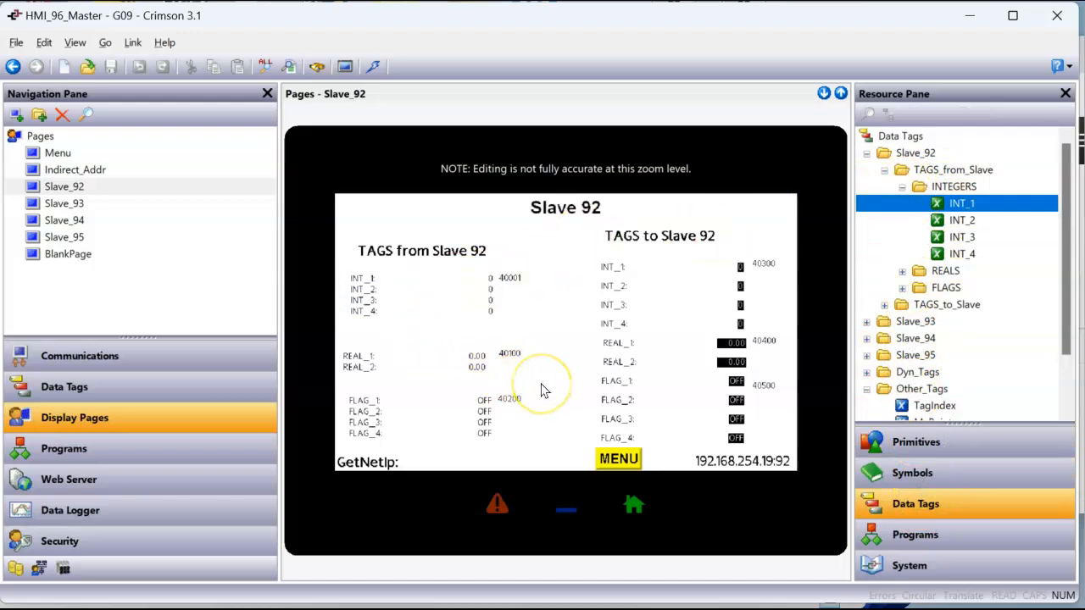
click(540, 352)
click(444, 345)
click(547, 363)
Look through the Slave_94, Slave_95 and Slave_93 display pages
click(95, 220)
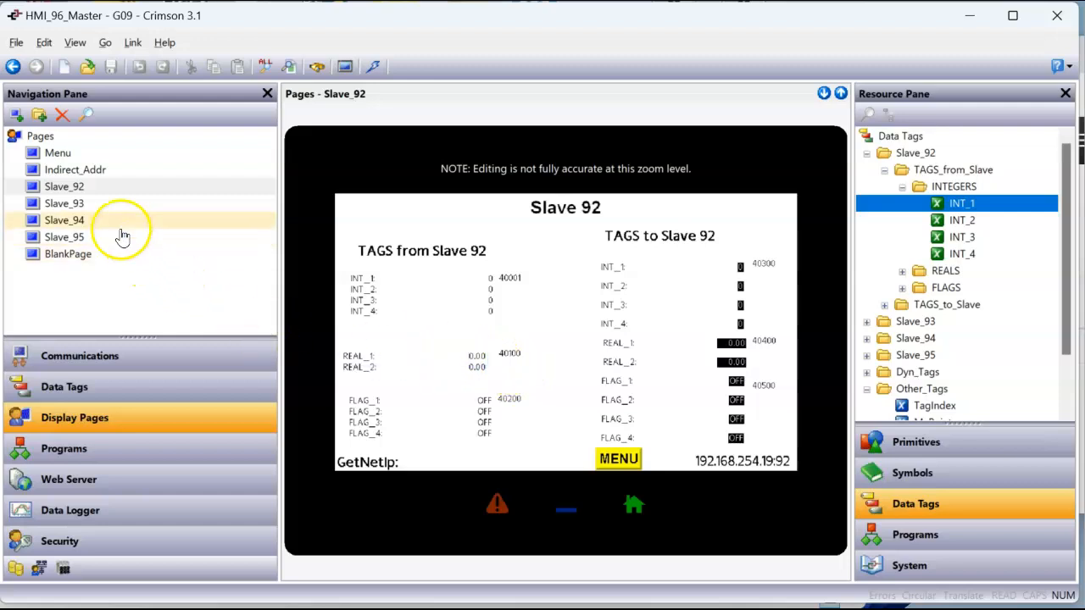
click(97, 236)
click(92, 203)
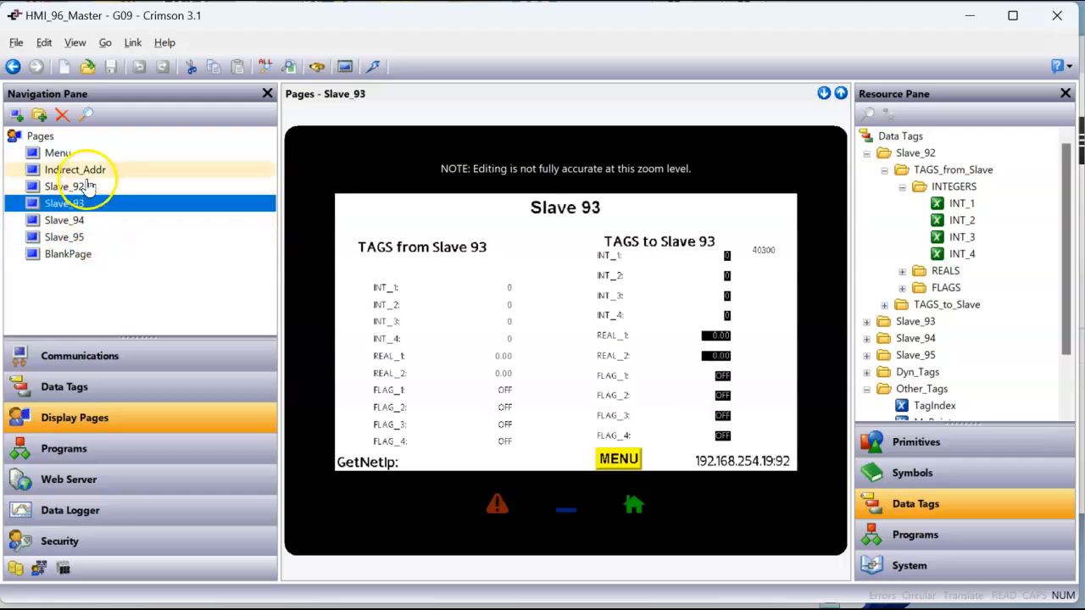
View the Indirect_Addr display page and expand the TAGS_from_Slave and TAGS_to_Slave folders of Dyn_Tags among the data tag resources
click(88, 172)
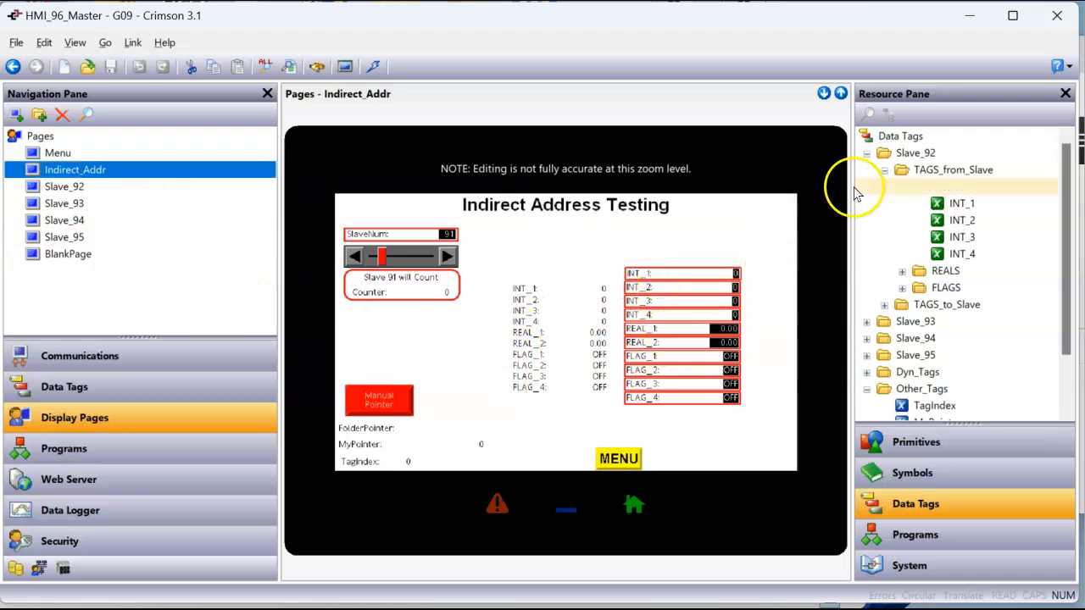
click(884, 169)
click(866, 254)
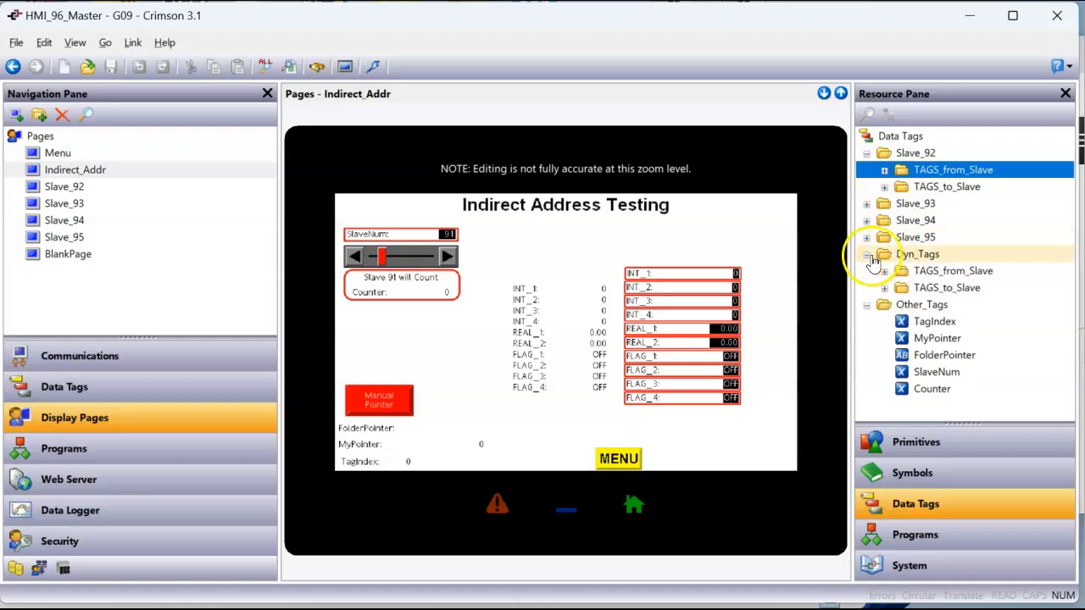
click(884, 271)
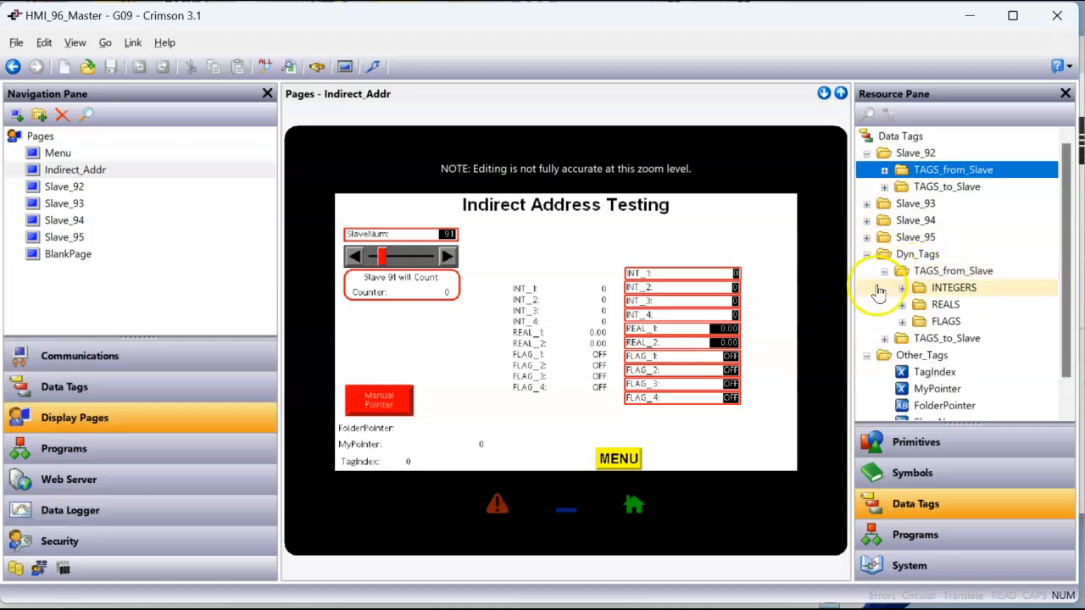
click(884, 338)
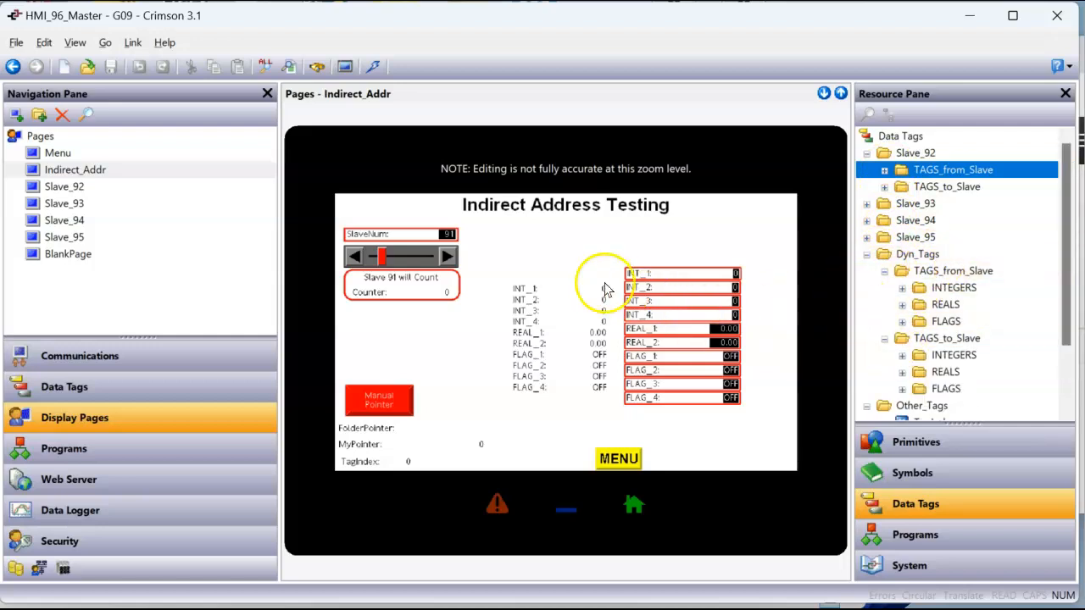
Check which tag the read-only INT_1 data box on the Indirect_Addr page refers to, without leaving the page
click(575, 294)
right_click(575, 293)
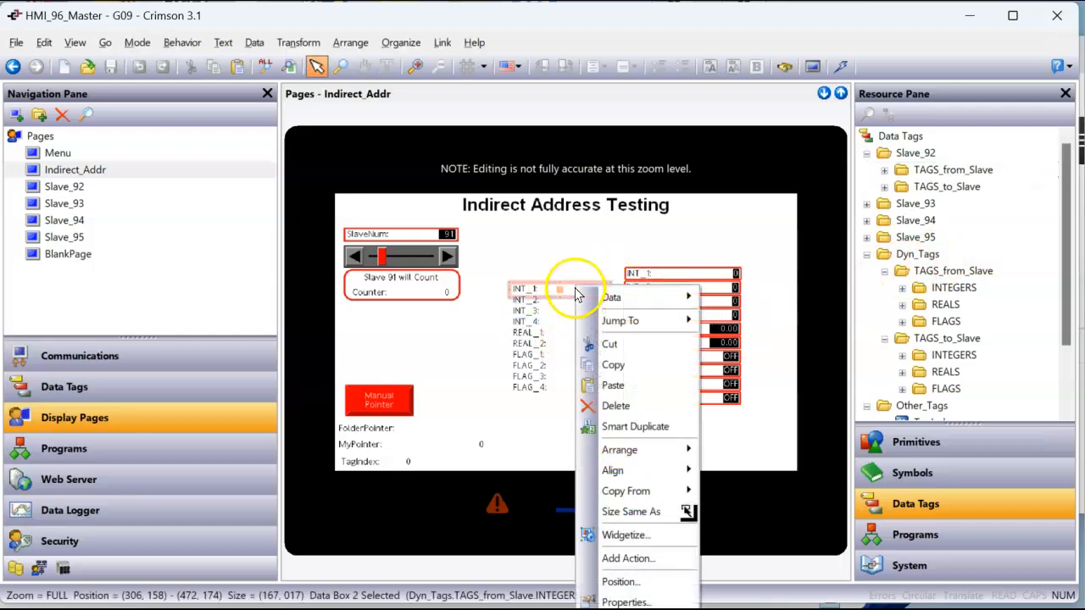
mouse_move(627, 302)
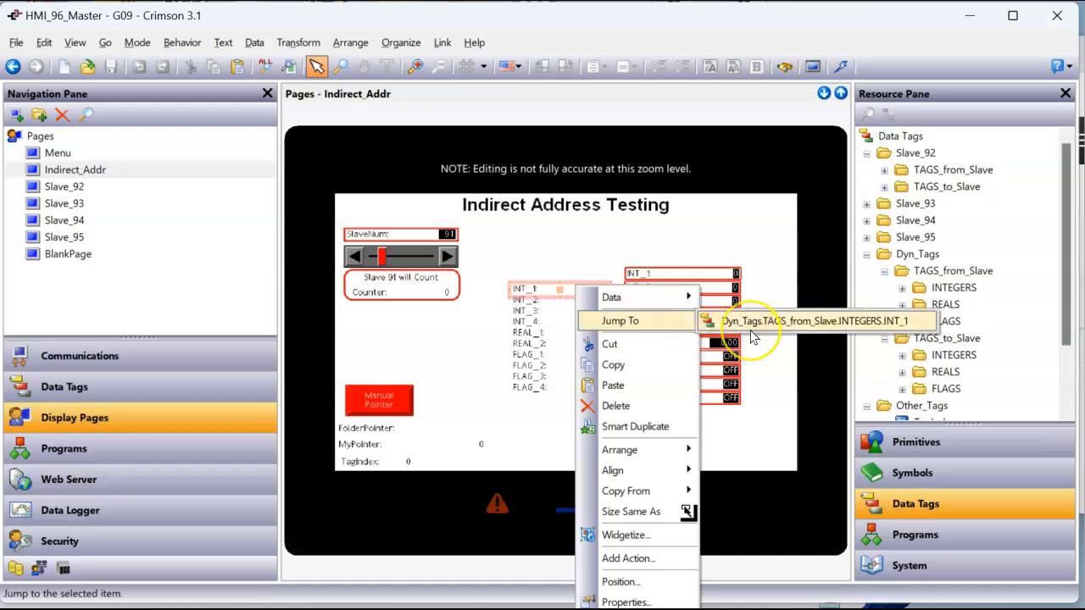
click(764, 333)
click(764, 243)
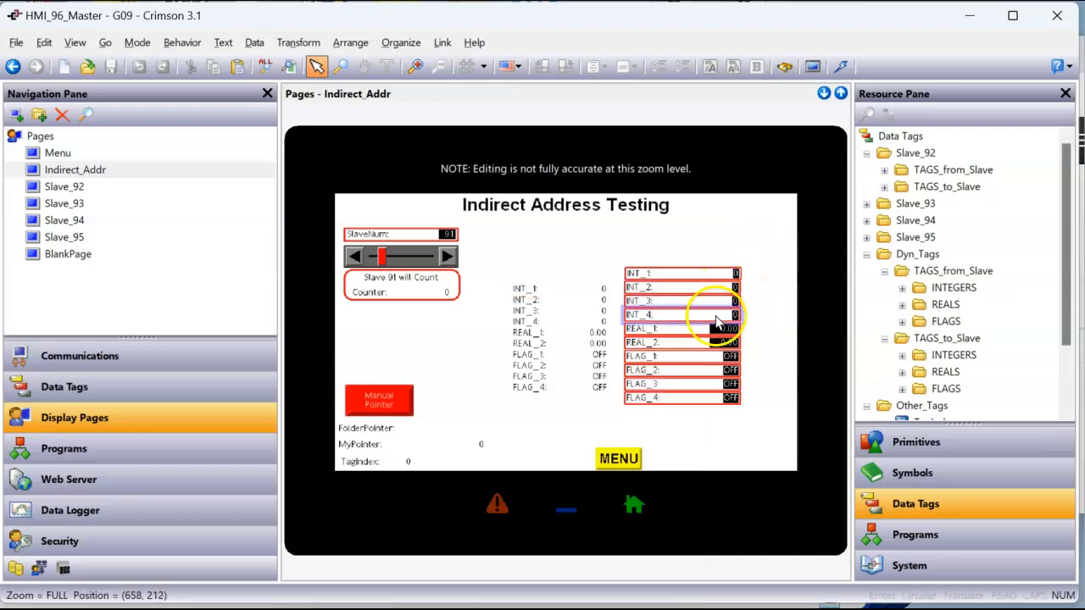
Check which tag the writable REAL_1 data box references, and inspect the read-only FLAG_4 box on the Indirect_Addr page
right_click(708, 335)
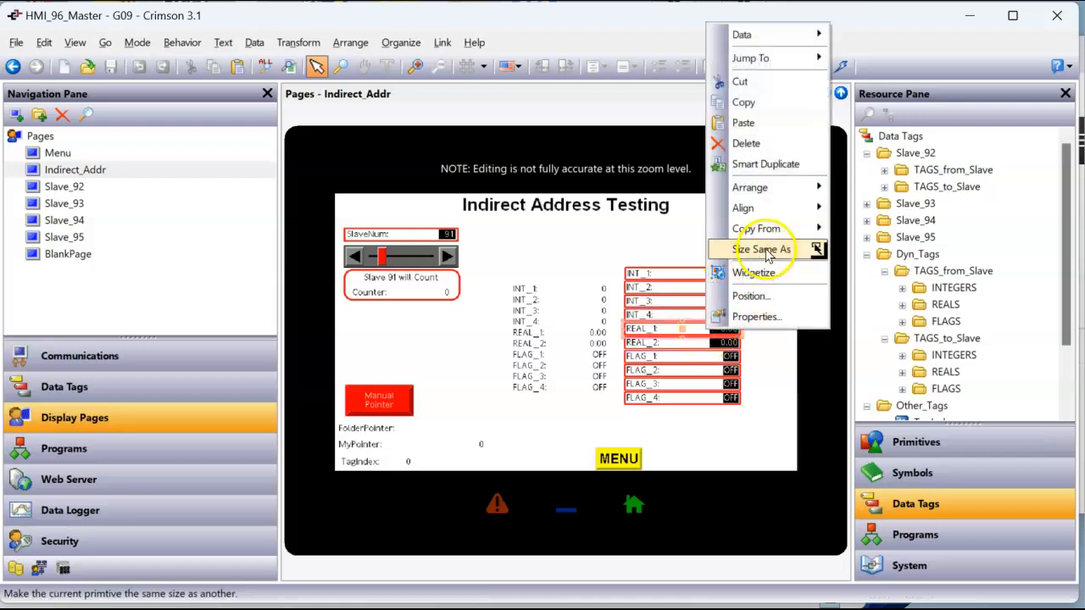
mouse_move(806, 59)
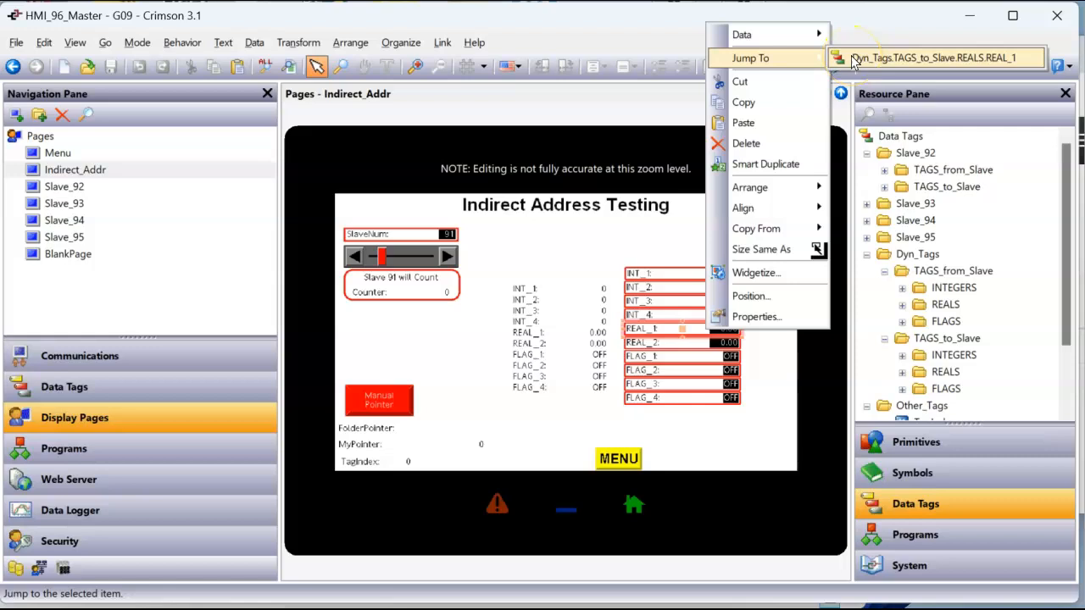
click(552, 386)
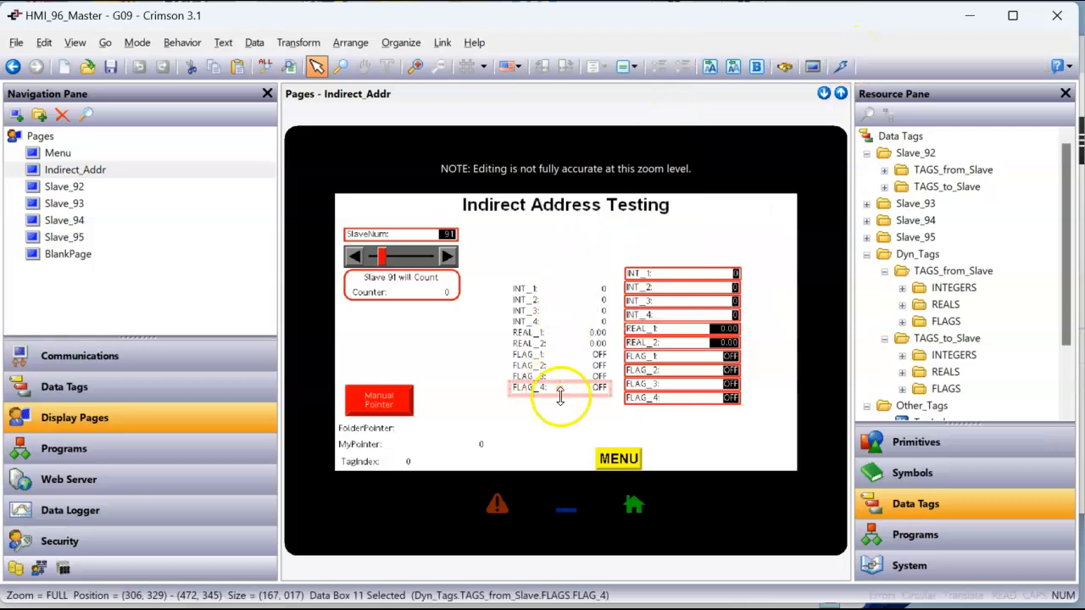
click(575, 417)
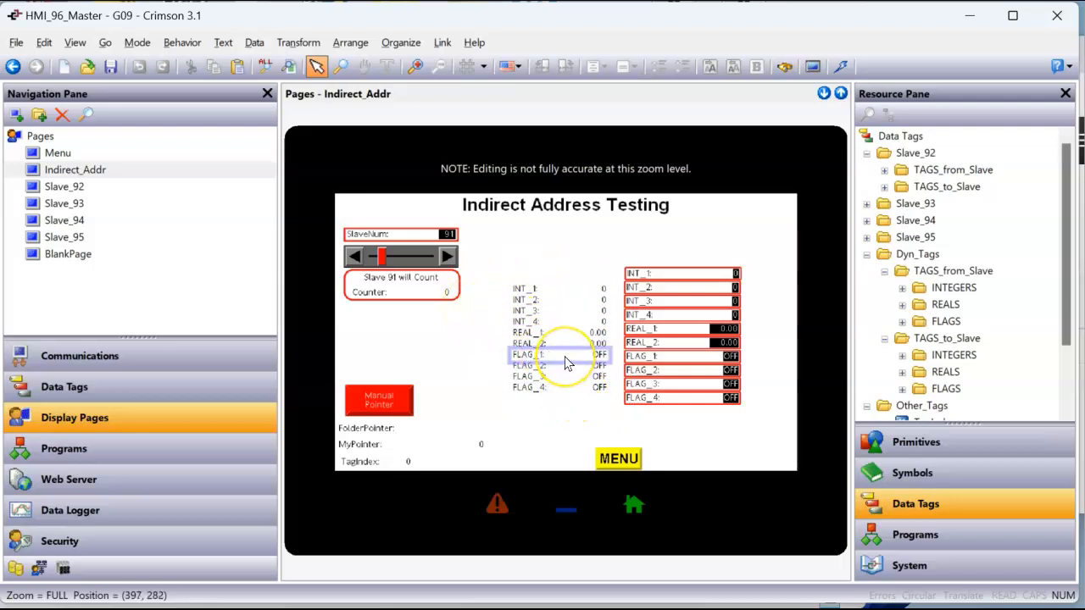
click(480, 387)
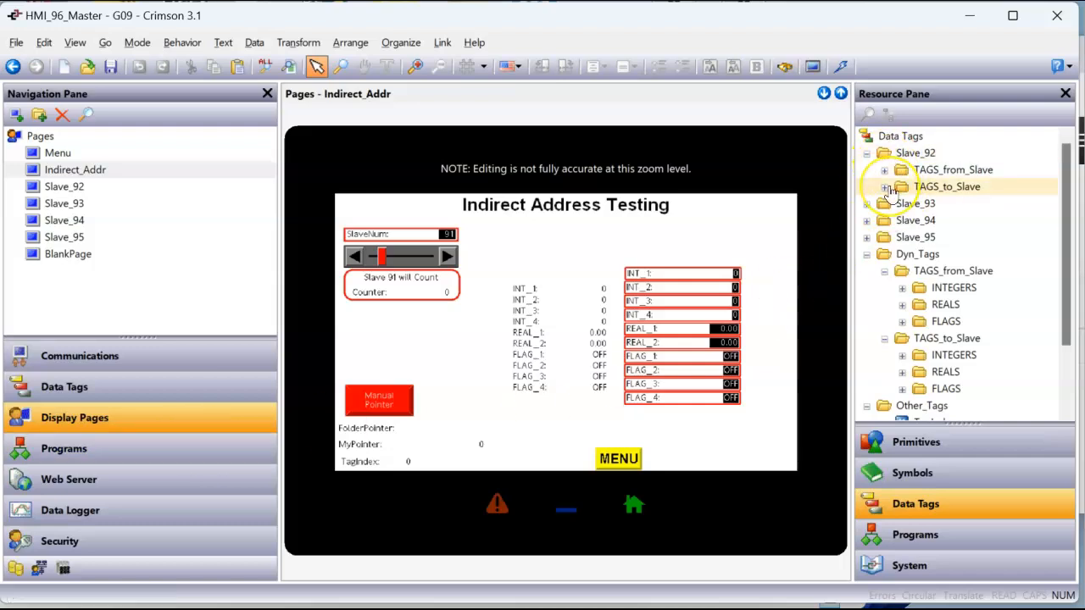
Look through the project's programs, from PointerStuff to Poll_Slave_92, Poll_Slave_93, Poll_Slave_94 and Poll_Slave_95
click(83, 455)
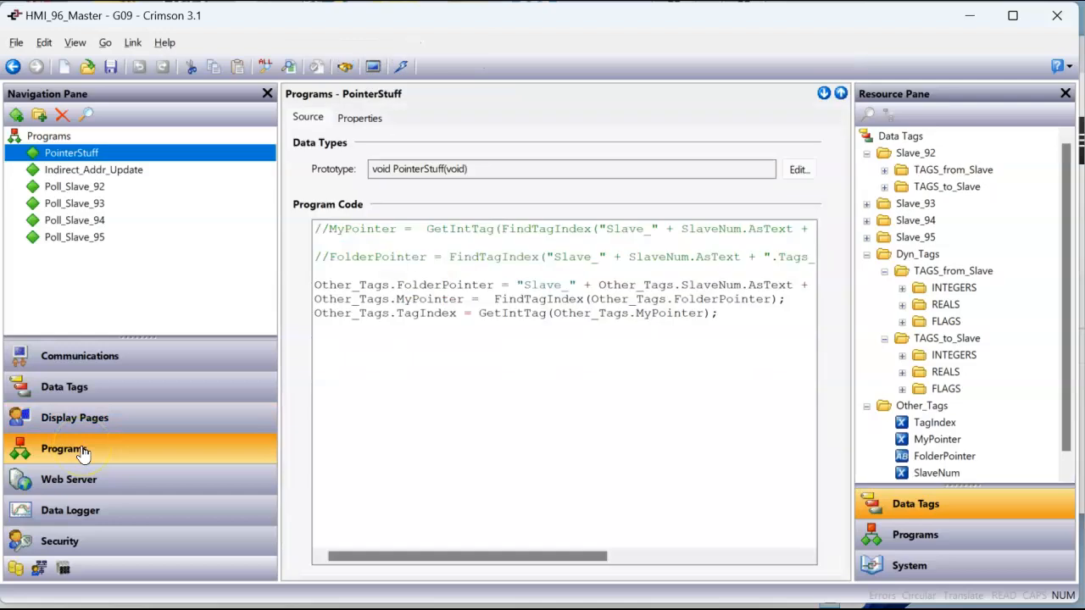
click(88, 193)
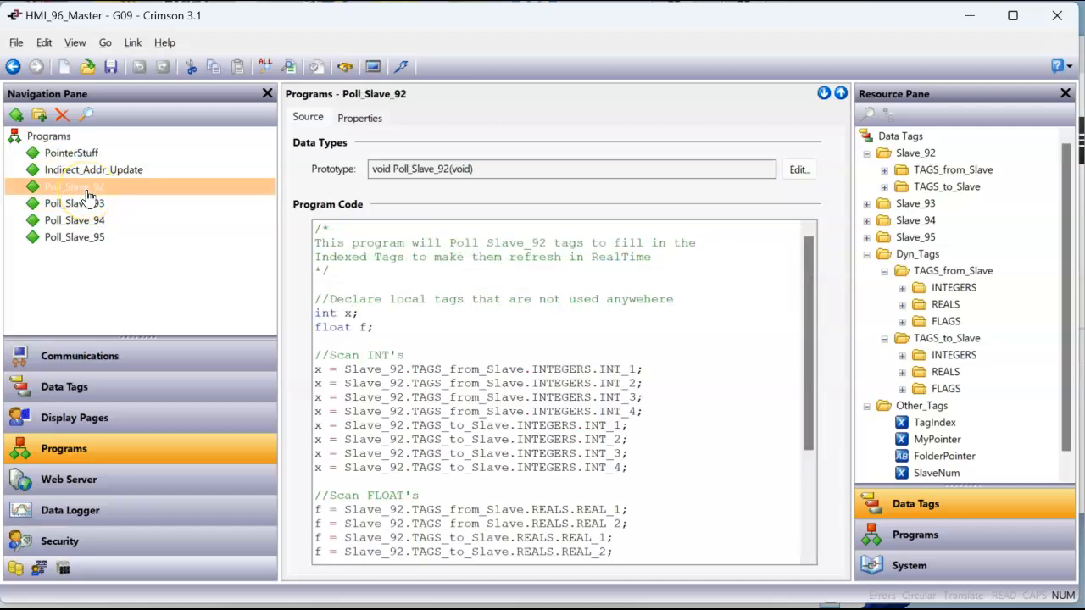
click(85, 203)
click(89, 220)
click(91, 240)
Read the Poll_Slave_92 program code through its INT, FLOAT and FLAG scan sections
click(86, 188)
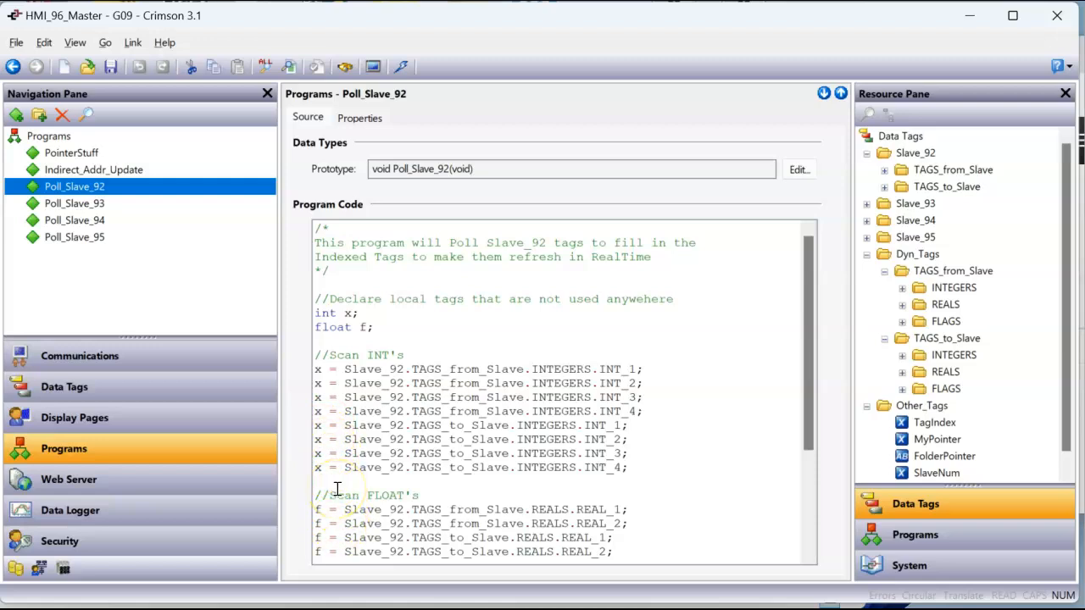
scroll(492, 382, down, 4)
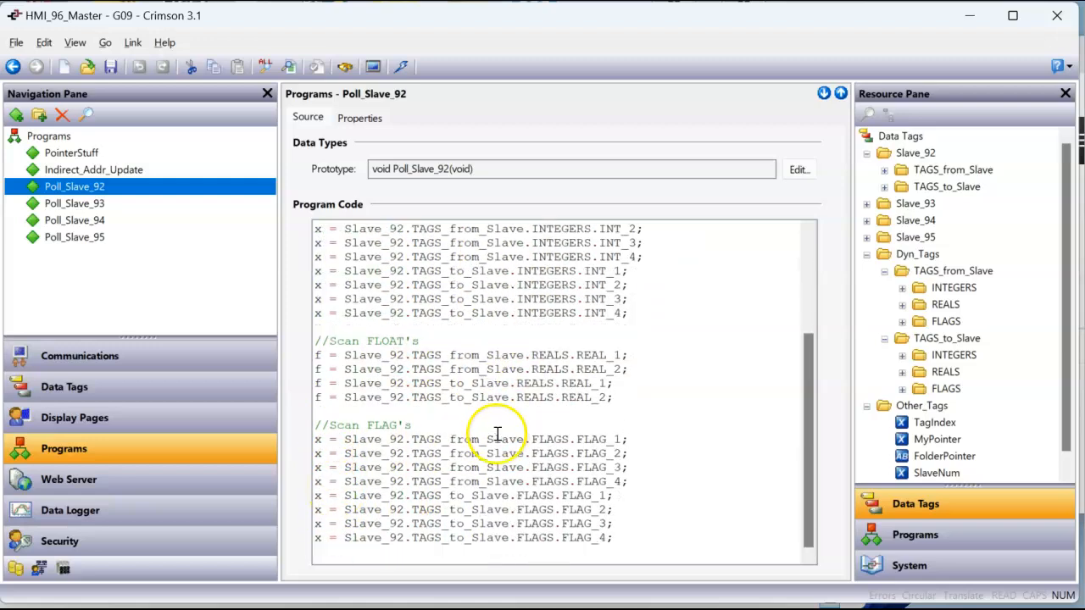
scroll(491, 428, up, 4)
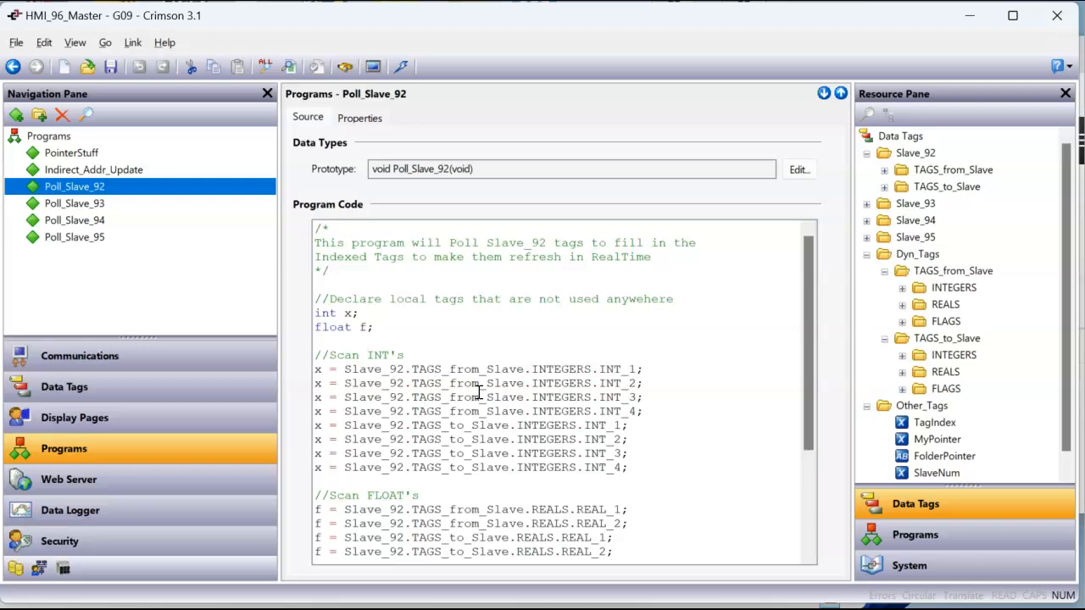
scroll(488, 444, down, 1)
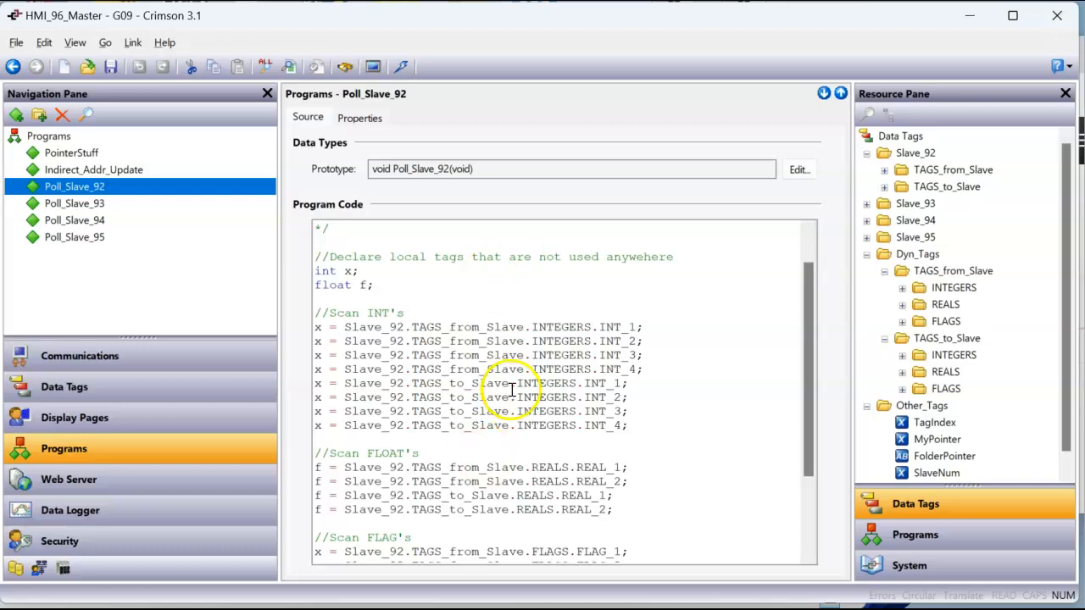
scroll(508, 394, up, 1)
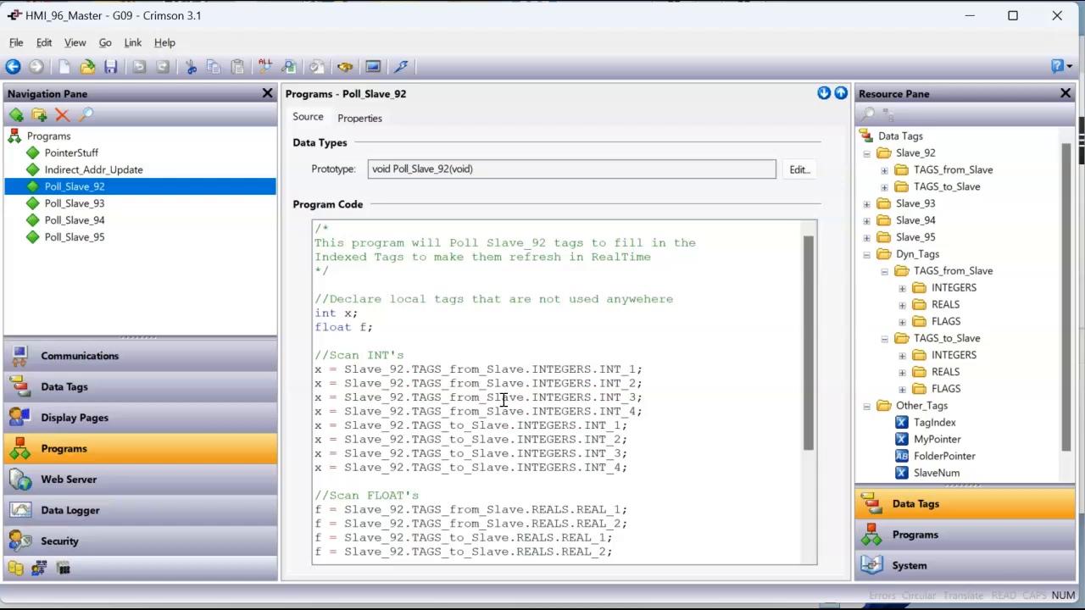
Examine the Indirect_Addr_Update program's switch statement on SlaveNum, focusing on case 91
click(78, 171)
click(359, 324)
click(357, 329)
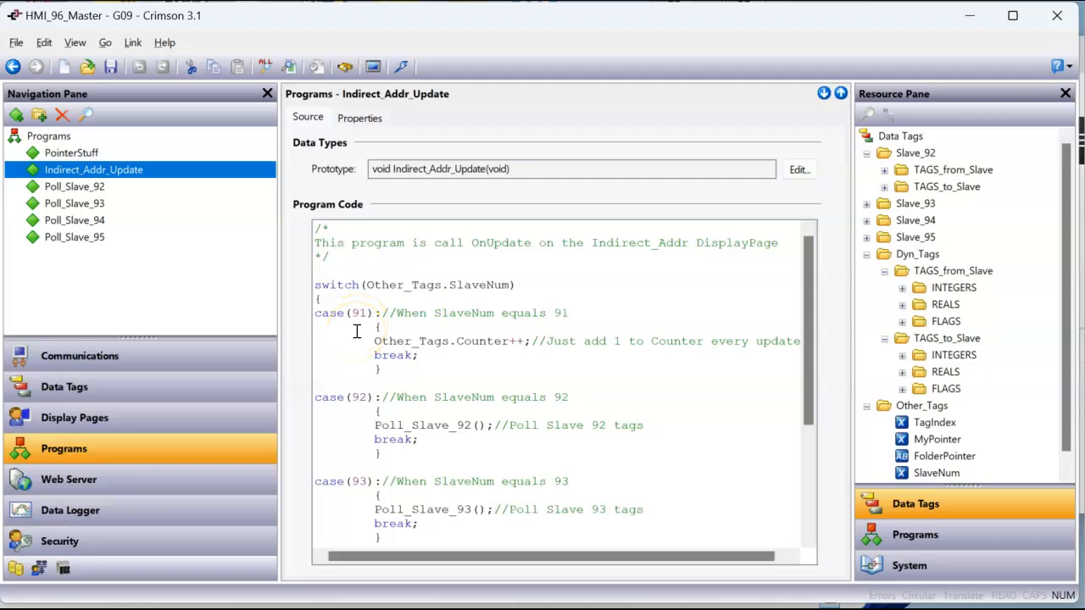
click(359, 354)
Check which tag the slider under SlaveNum on the Indirect_Addr display page refers to, leaving the slider unchanged
click(160, 424)
scroll(407, 277, up, 2)
drag(450, 572, 353, 574)
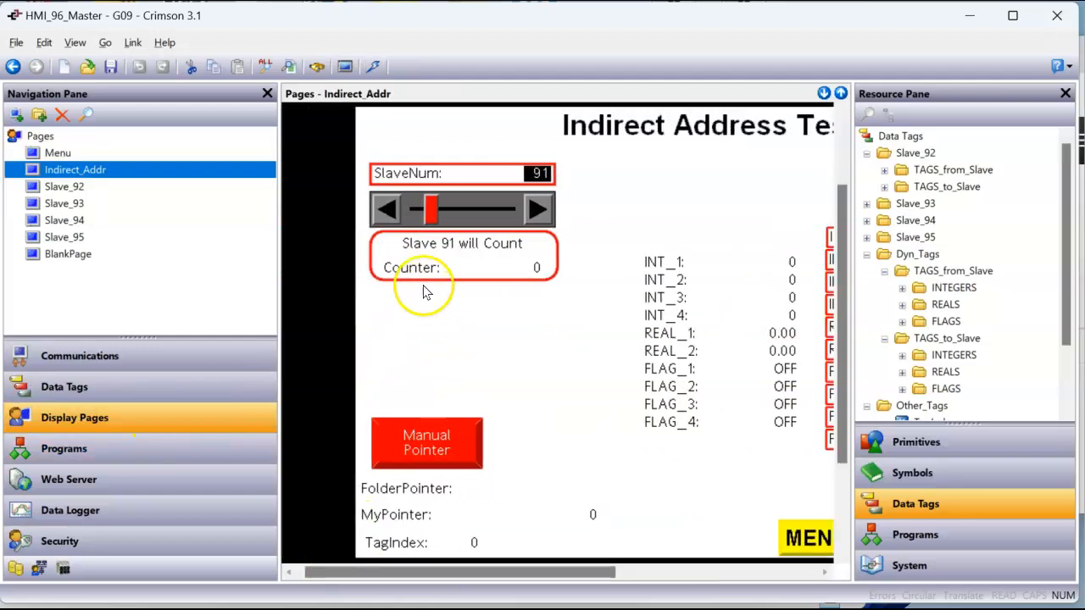
right_click(505, 210)
mouse_move(525, 218)
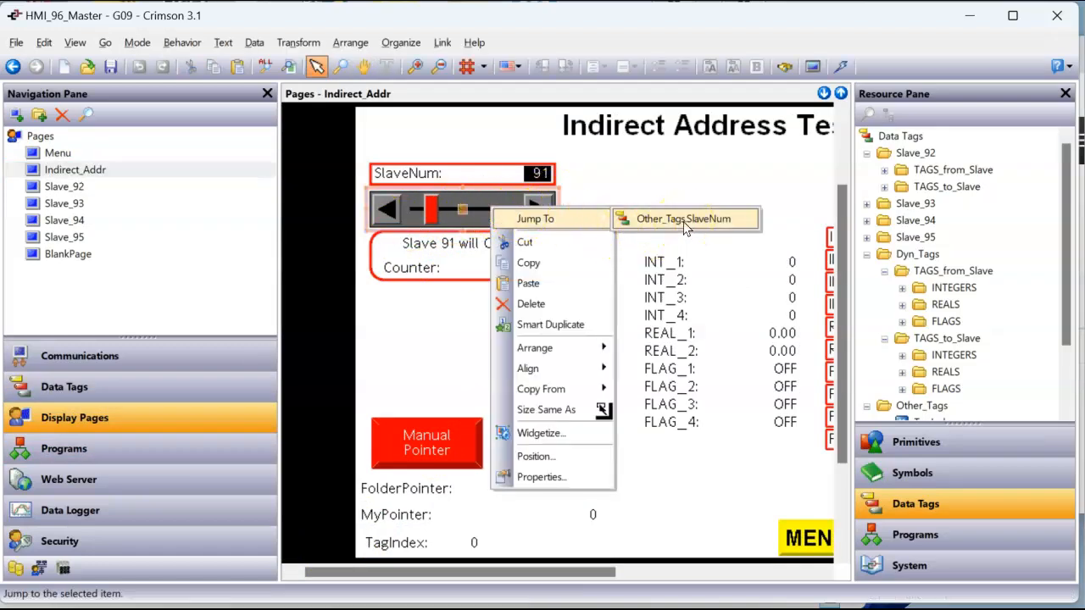
click(430, 350)
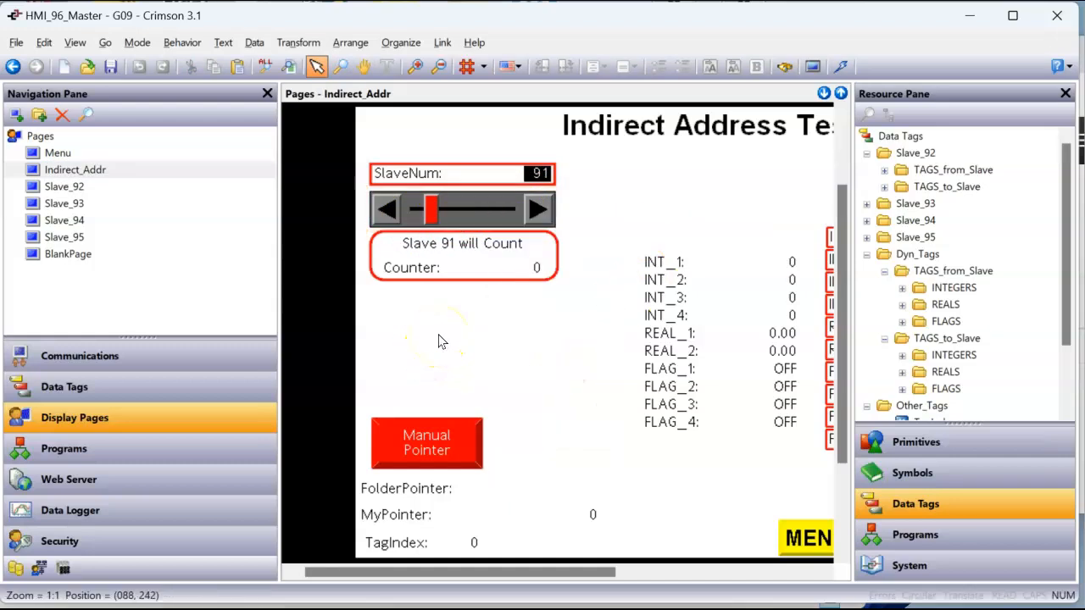
click(463, 354)
scroll(463, 355, down, 1)
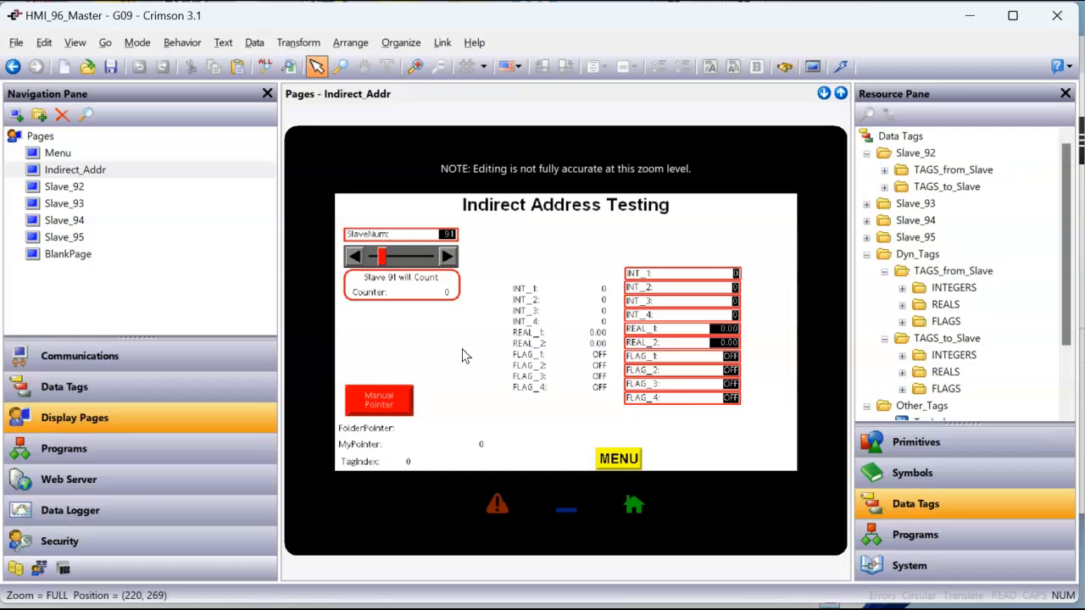
Compare BlankPage with the Slave_92 and Slave_93 display pages, and return to the Indirect_Addr page
click(75, 257)
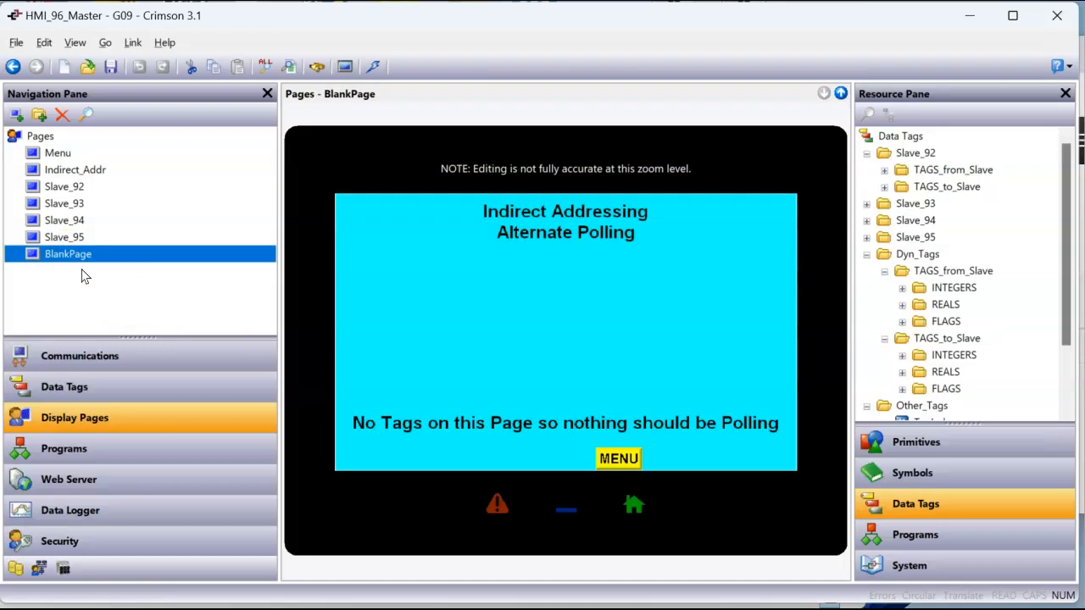
click(67, 185)
click(66, 203)
click(72, 188)
click(75, 170)
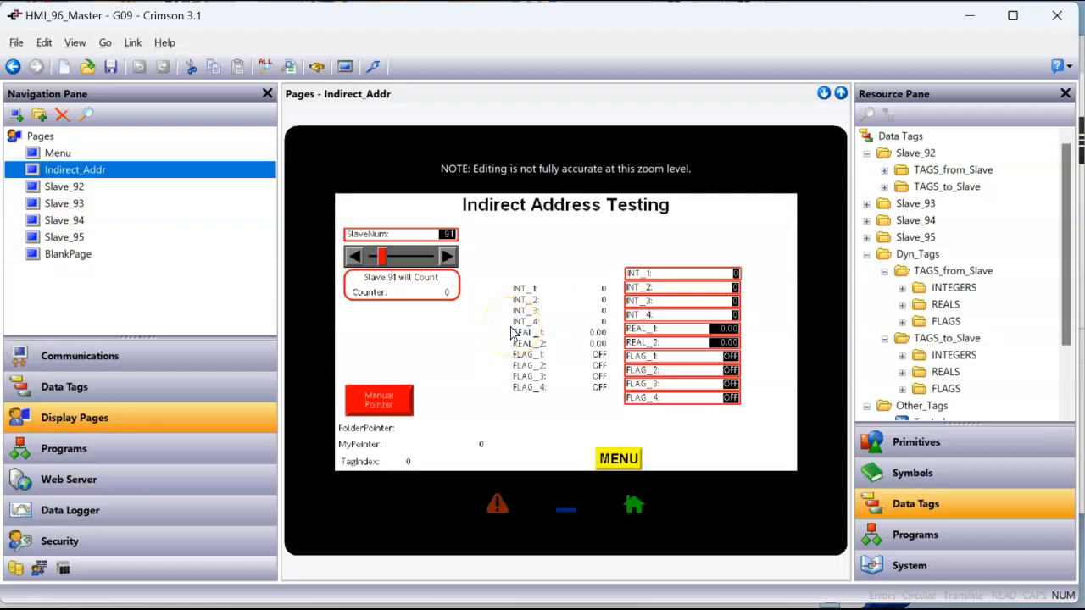
Review the Web Server's control settings and its features, down to the System Pages, Debug Console and Packet Capture options
click(178, 488)
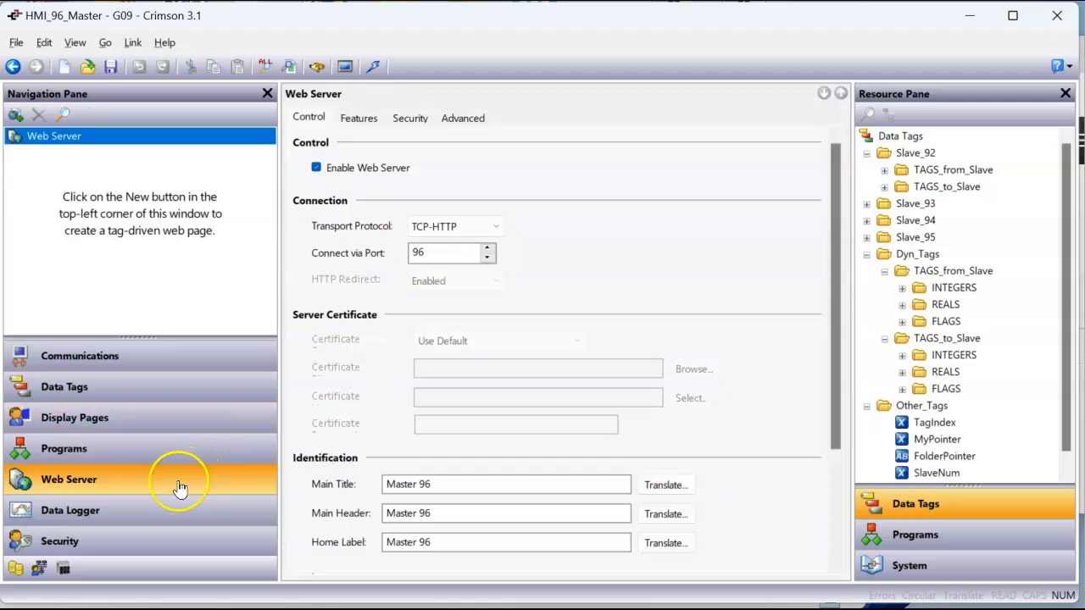
click(361, 121)
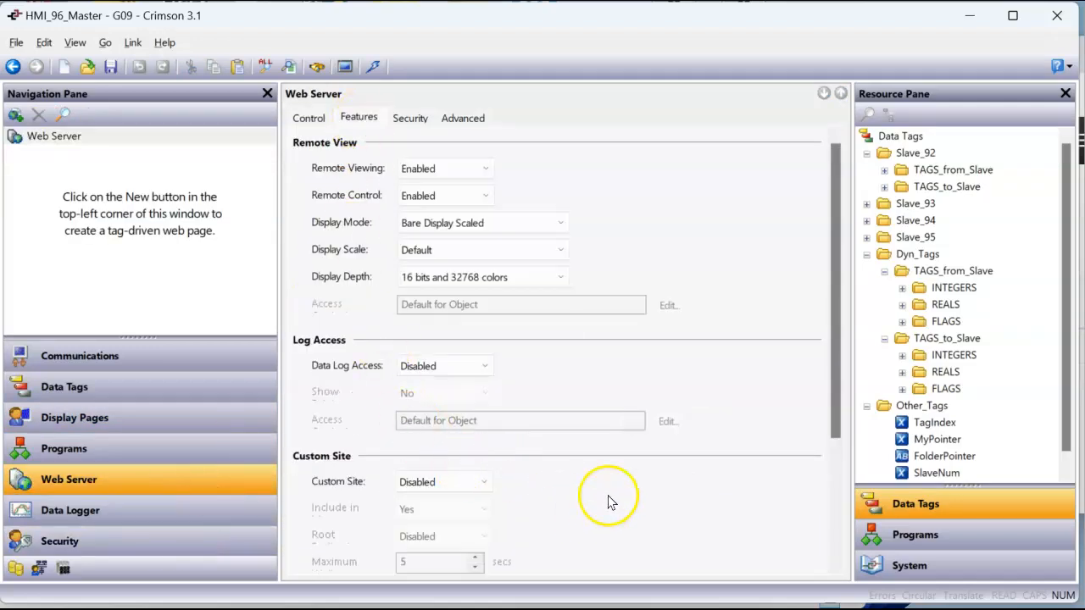
scroll(610, 491, down, 5)
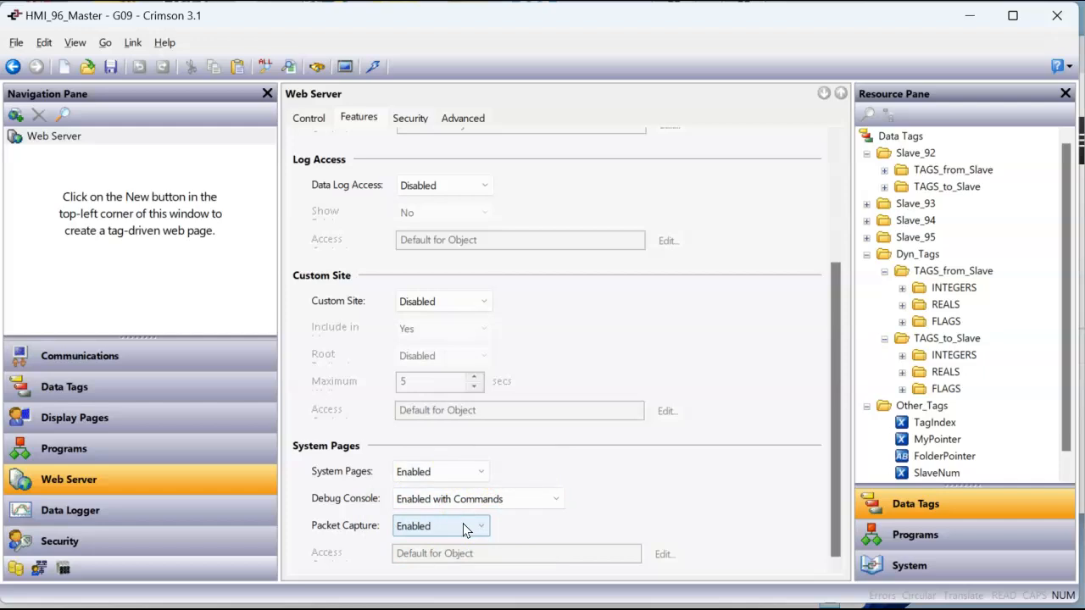
Switch to the two Chrome windows showing Master 96, opening Remote View in one and System Diagnostics in the other
mouse_move(345, 608)
click(288, 537)
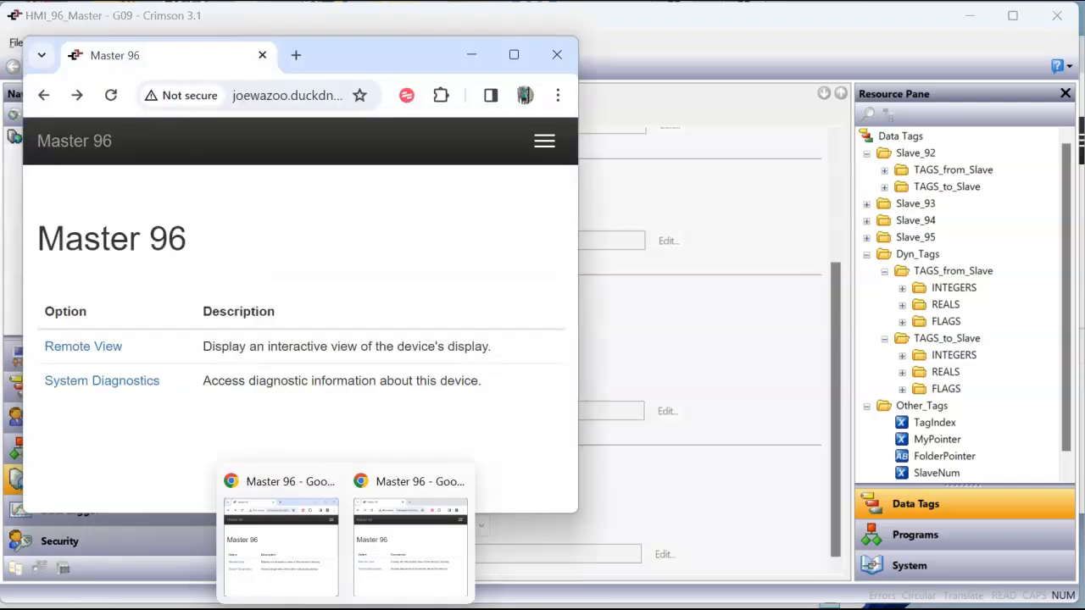
click(375, 581)
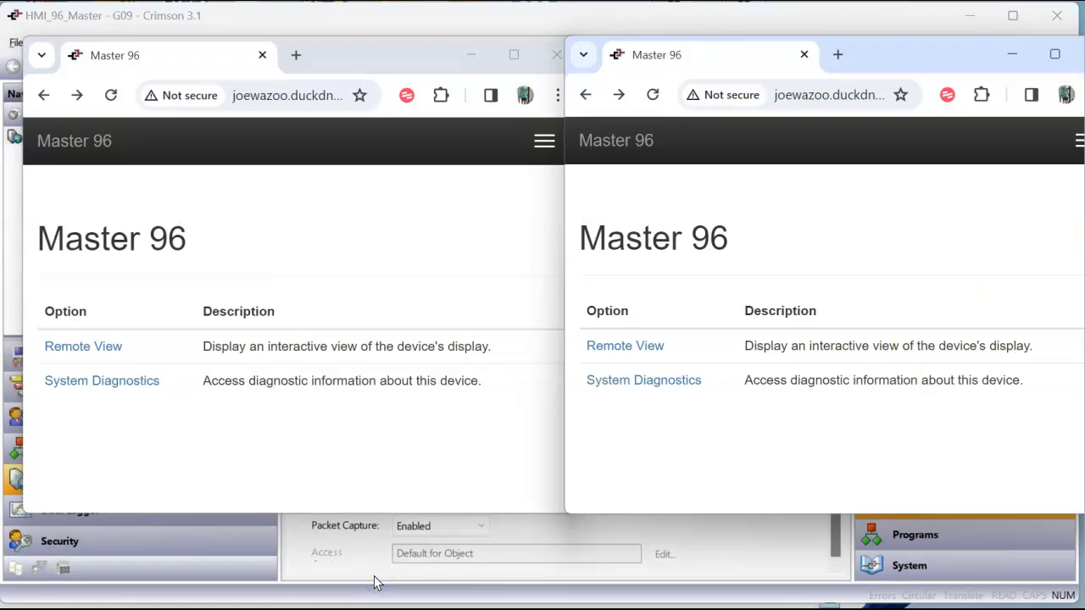
drag(339, 48, 327, 50)
click(93, 353)
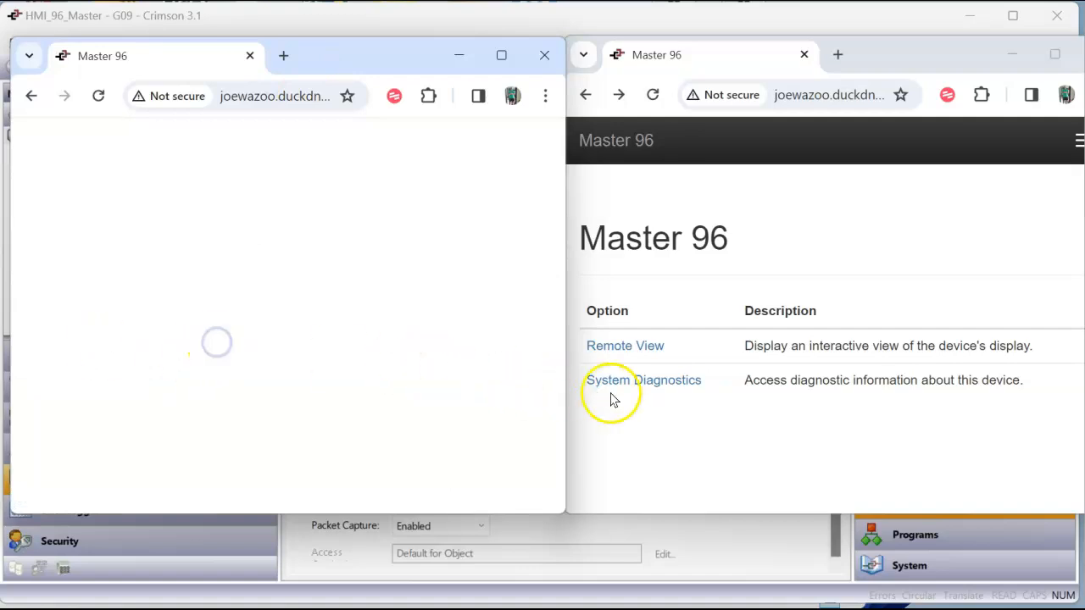
click(669, 388)
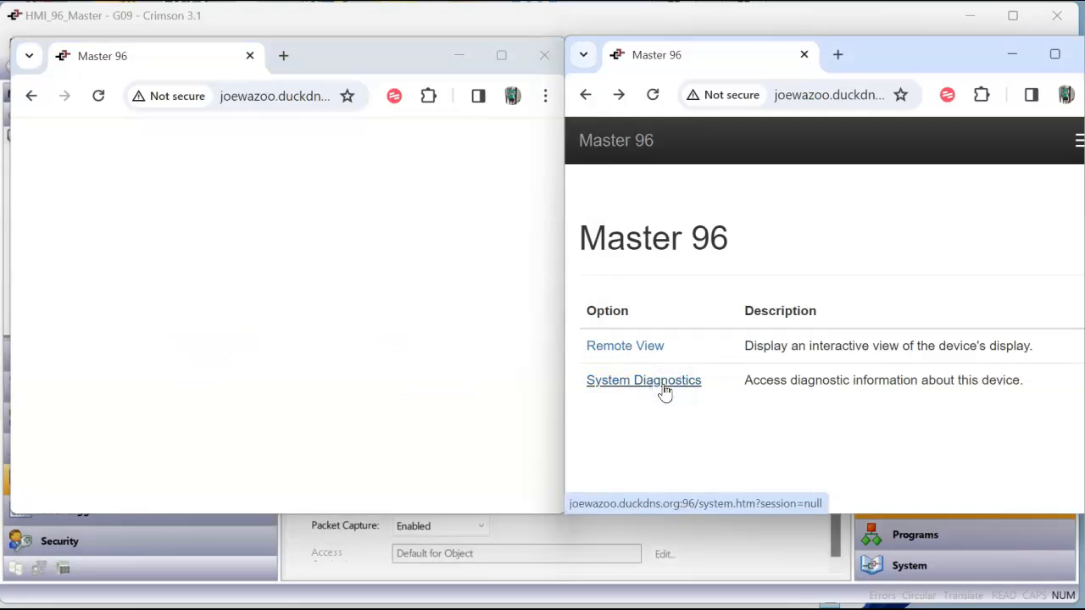
click(665, 390)
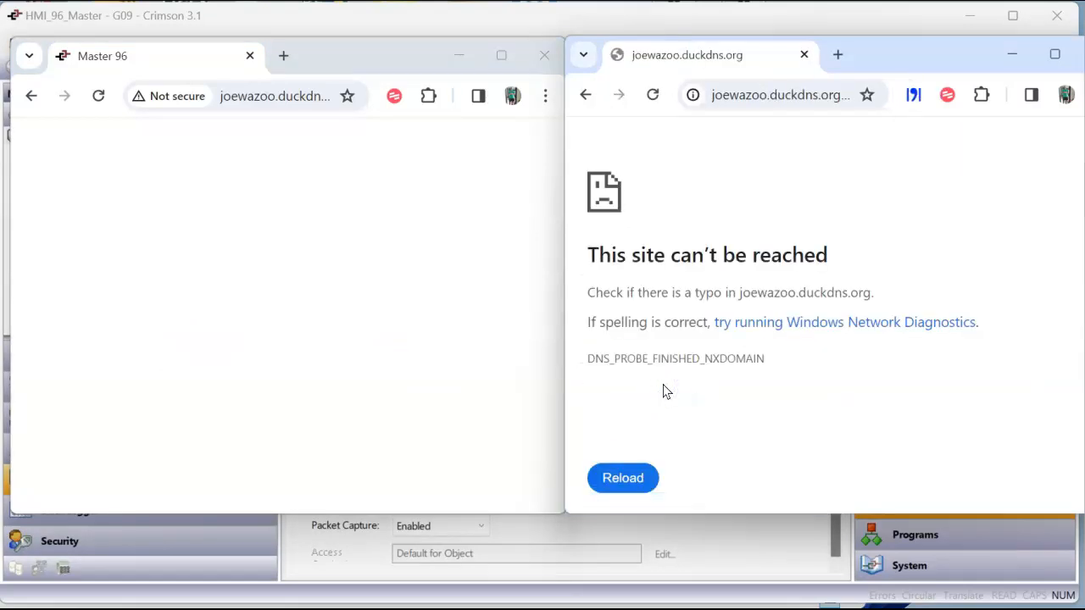
Reload the Remote View and System Diagnostics pages in both browser windows
click(654, 97)
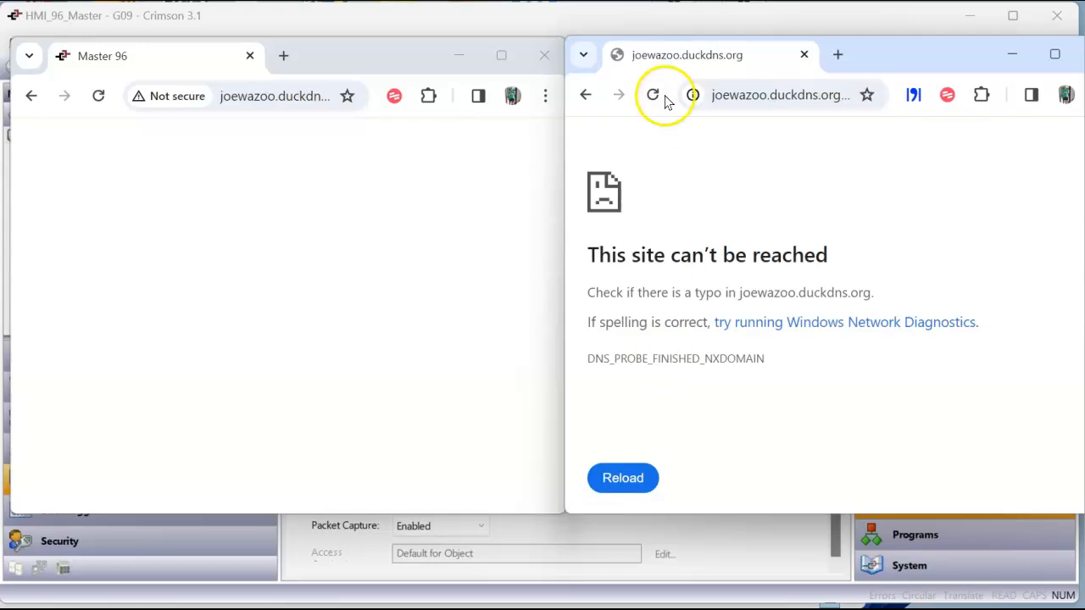
click(100, 97)
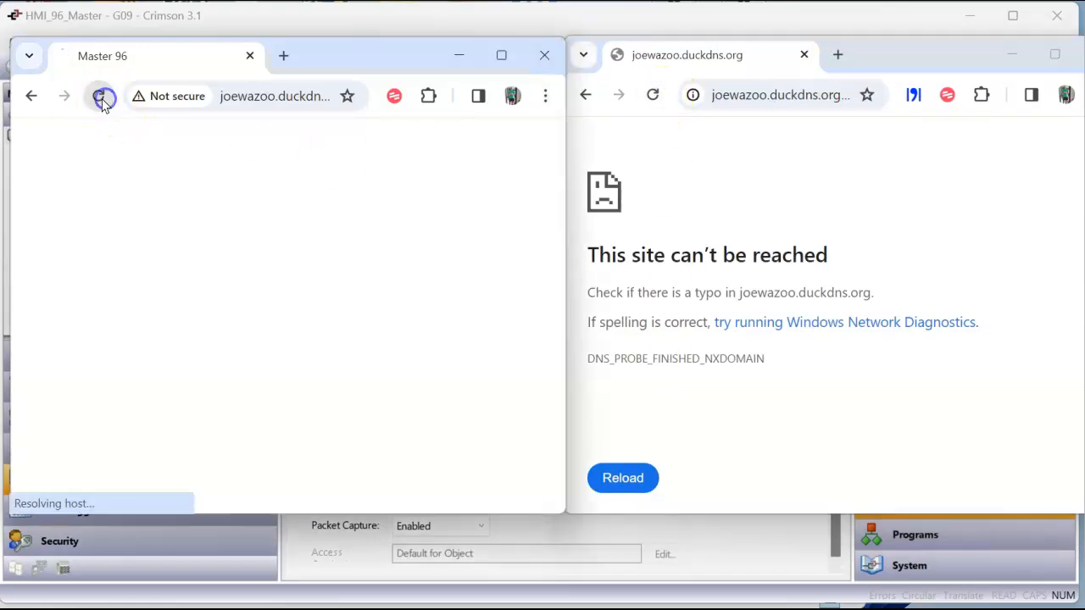
click(95, 100)
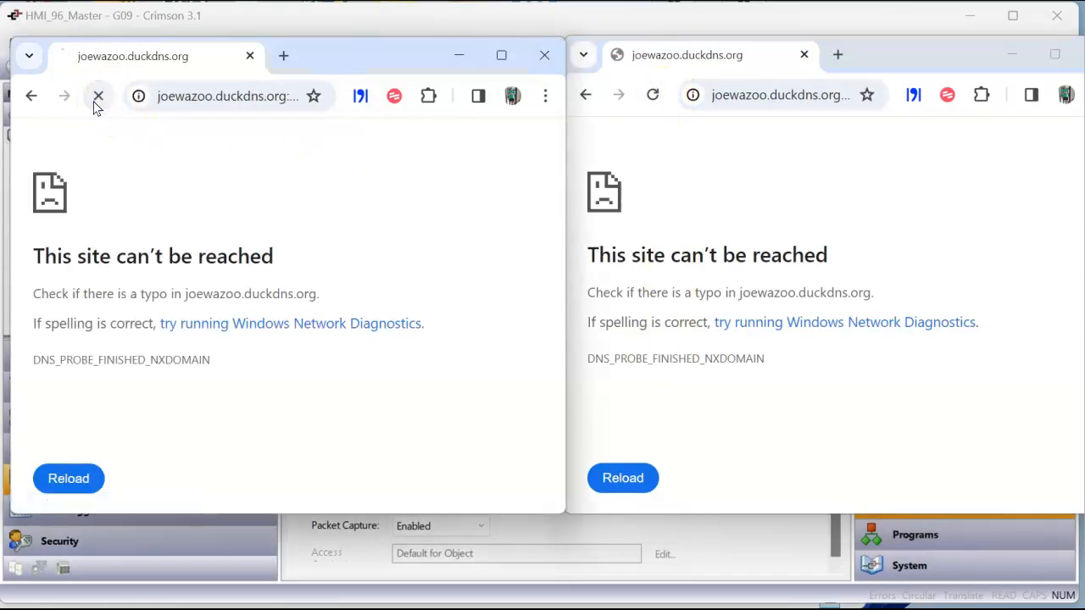
click(652, 95)
click(652, 96)
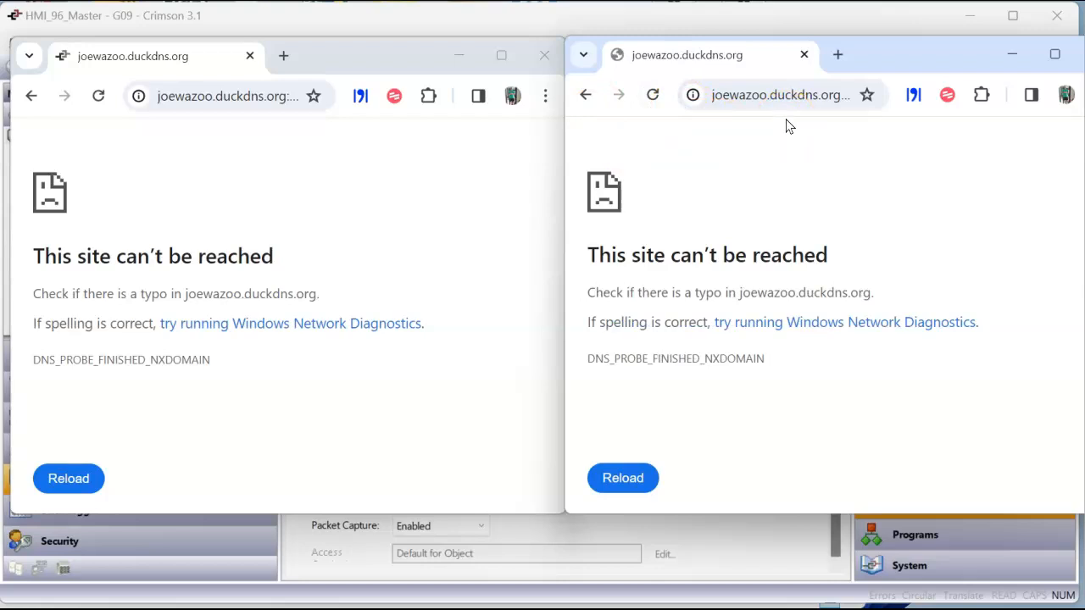
click(98, 95)
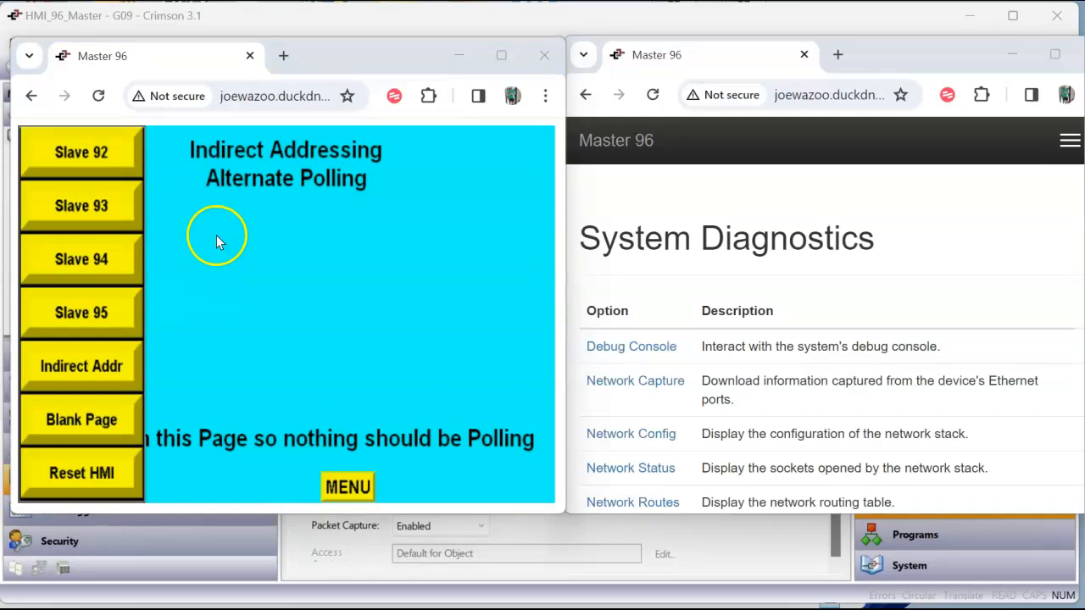
Display the Slave 92 page in the remote view and open the Network Capture settings in the diagnostics window
click(96, 157)
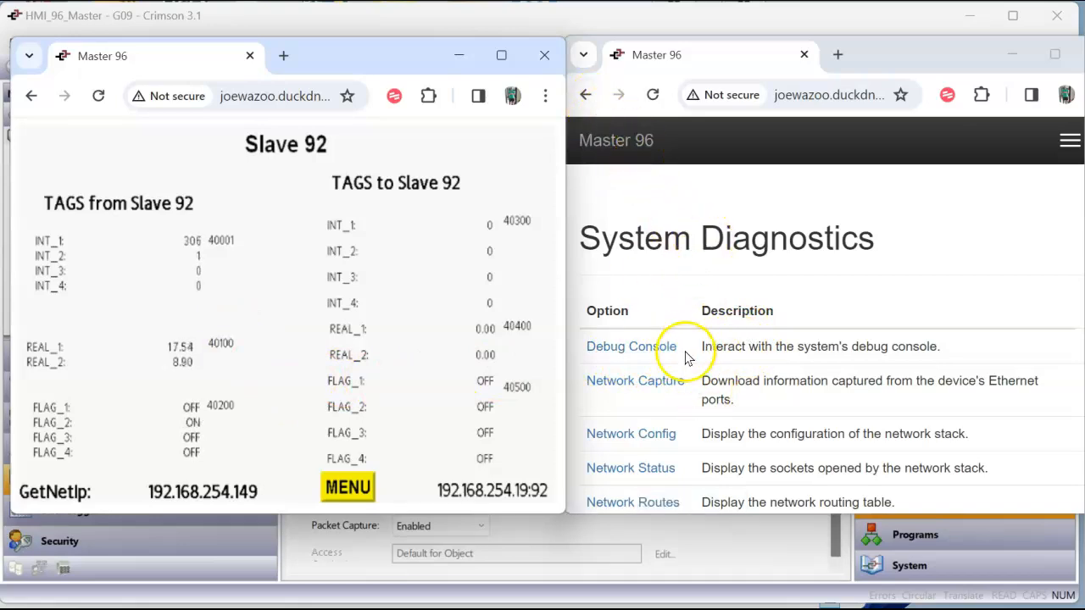
click(664, 383)
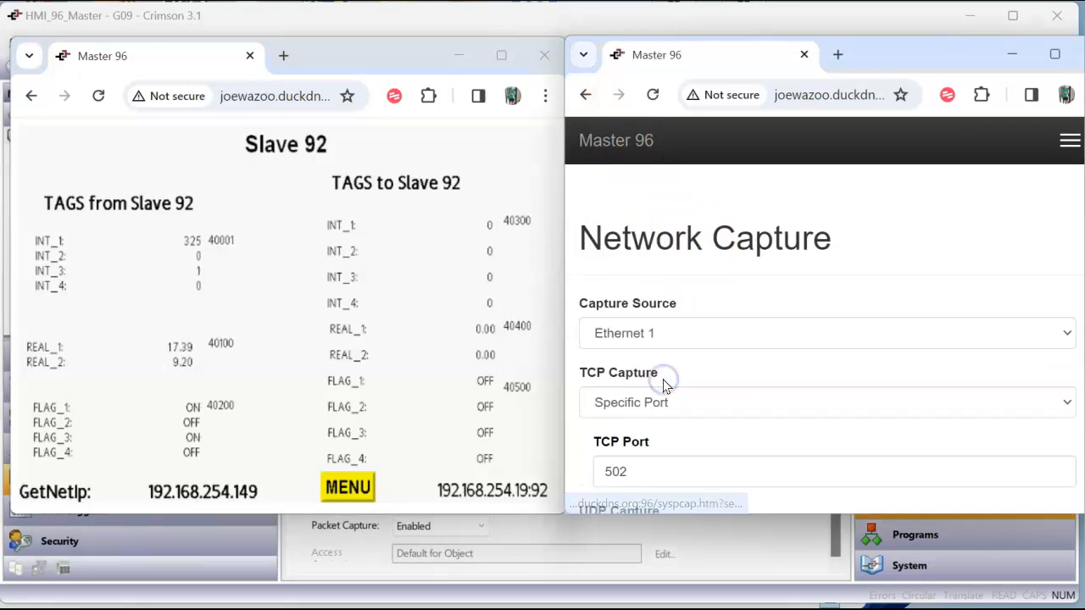
scroll(705, 385, down, 1)
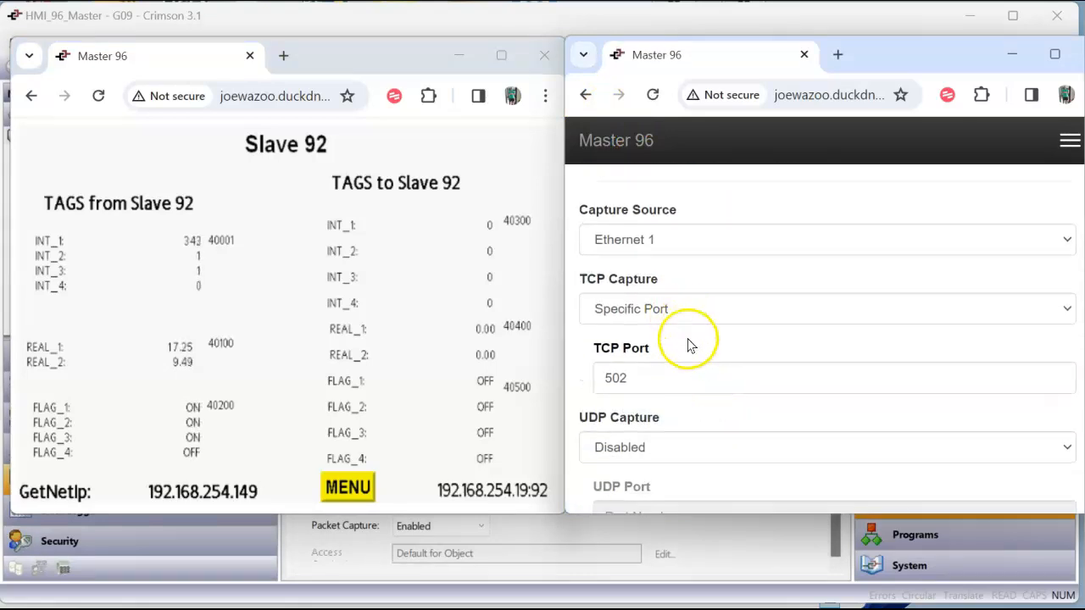
scroll(698, 378, down, 2)
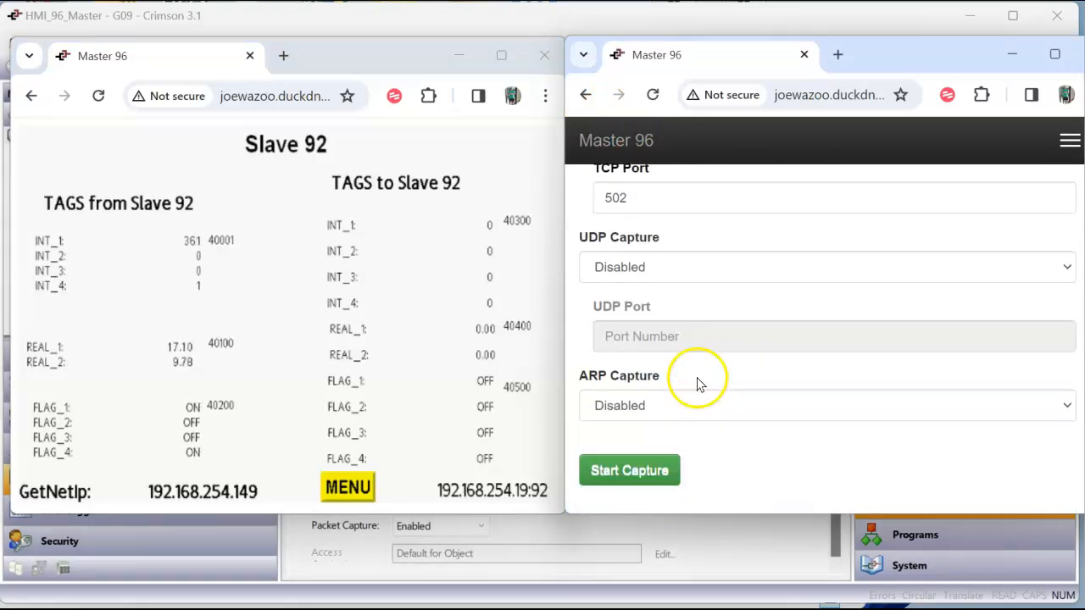
Display the Blank Page in the remote view and record a short network capture on TCP port 502
click(348, 487)
click(85, 424)
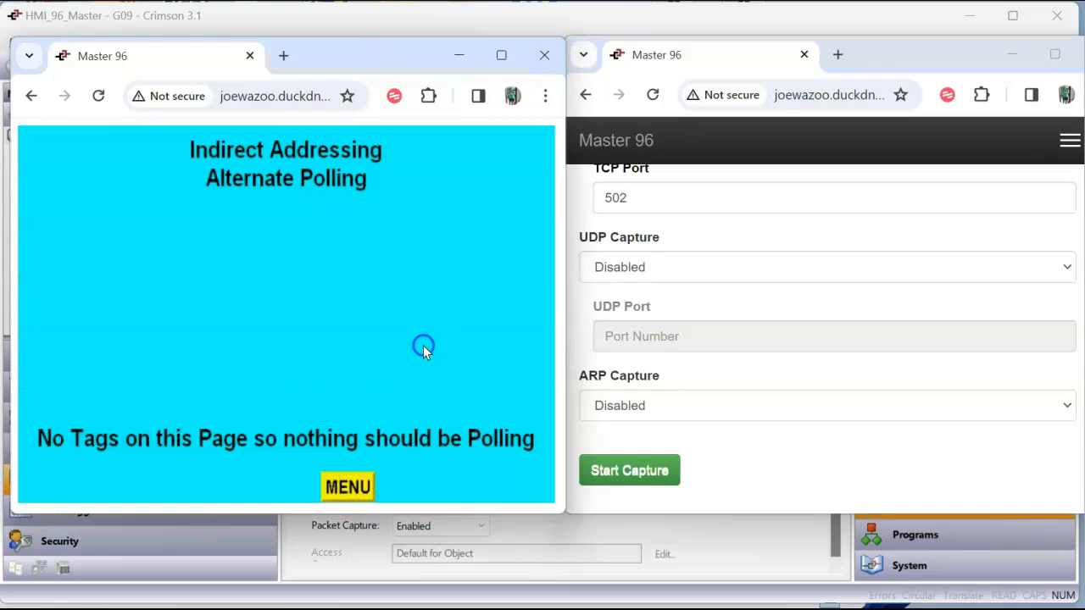
click(631, 471)
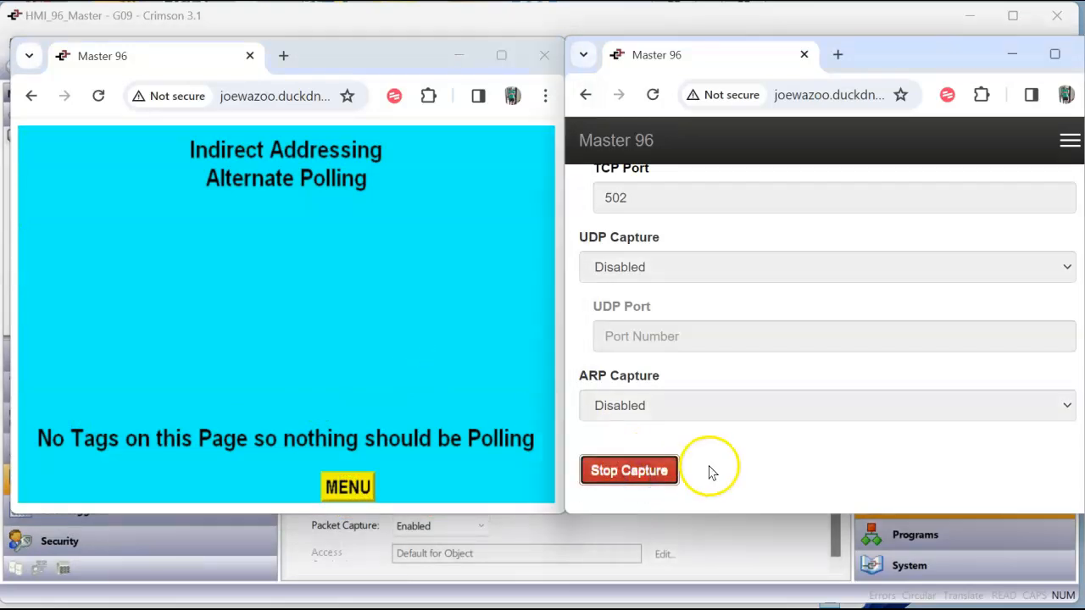
click(635, 470)
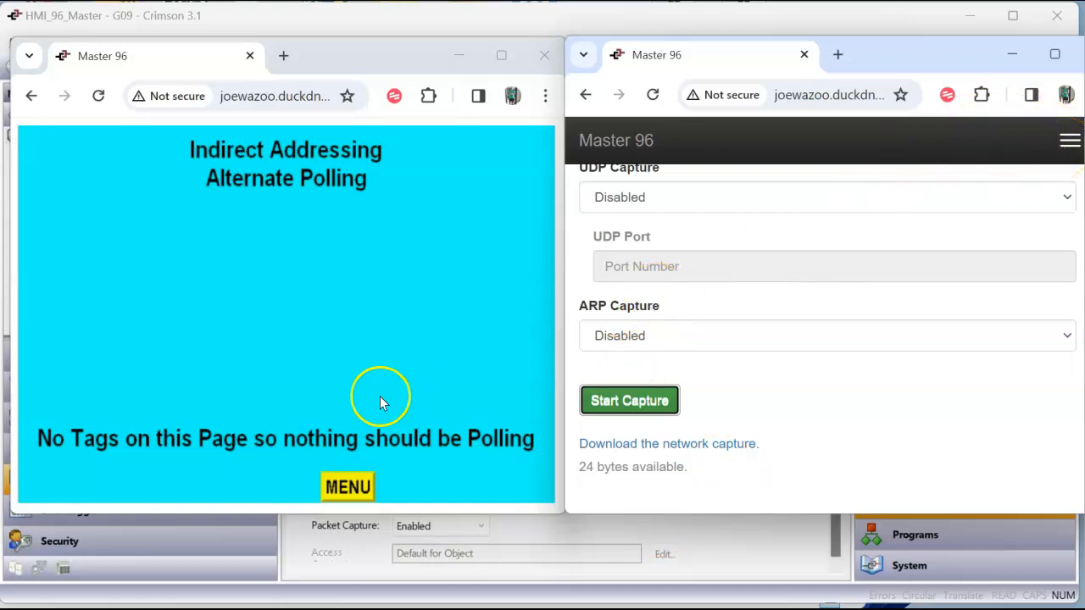
Display the Slave 92 page in the remote view and record a short network capture of its polling
click(347, 483)
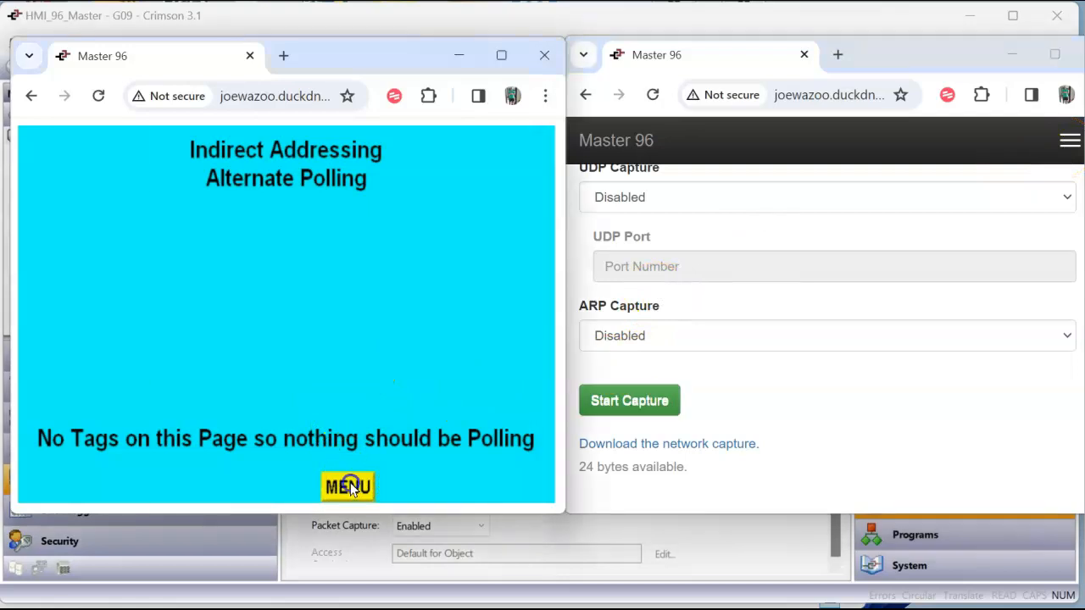
click(80, 153)
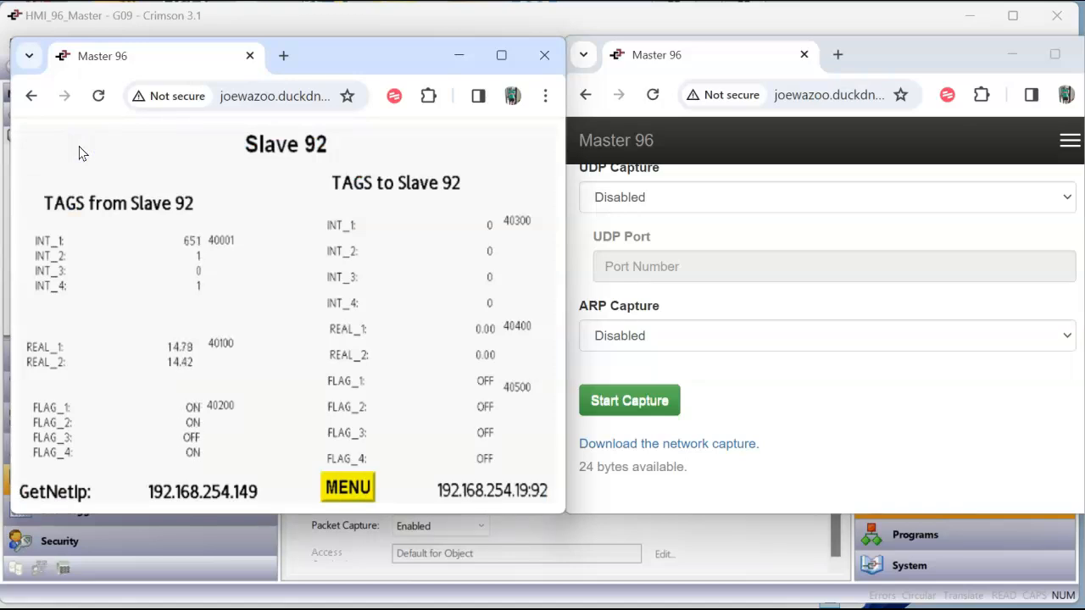
click(644, 403)
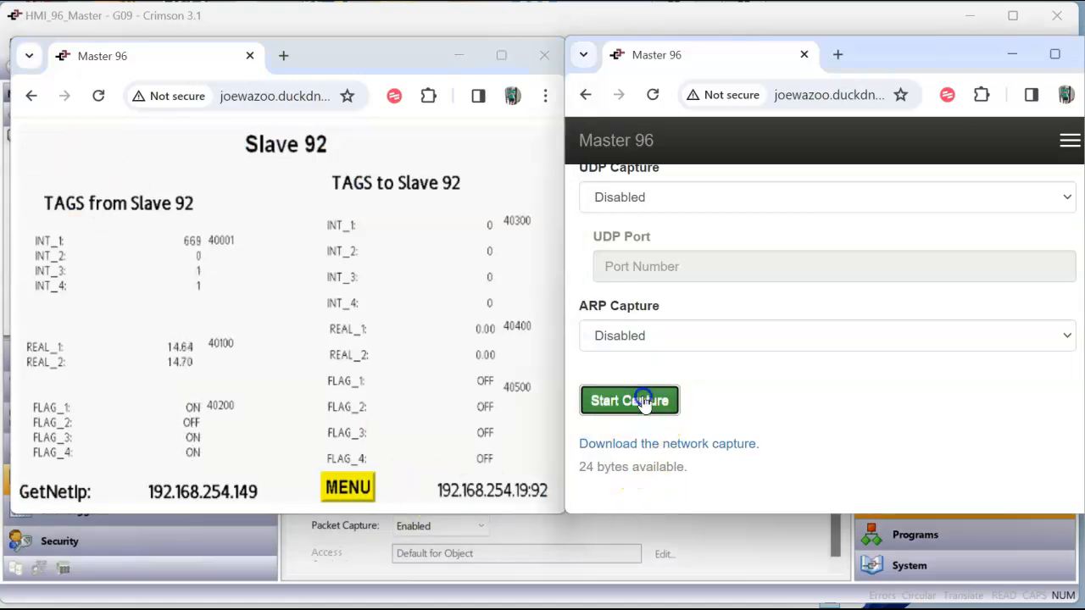
click(644, 402)
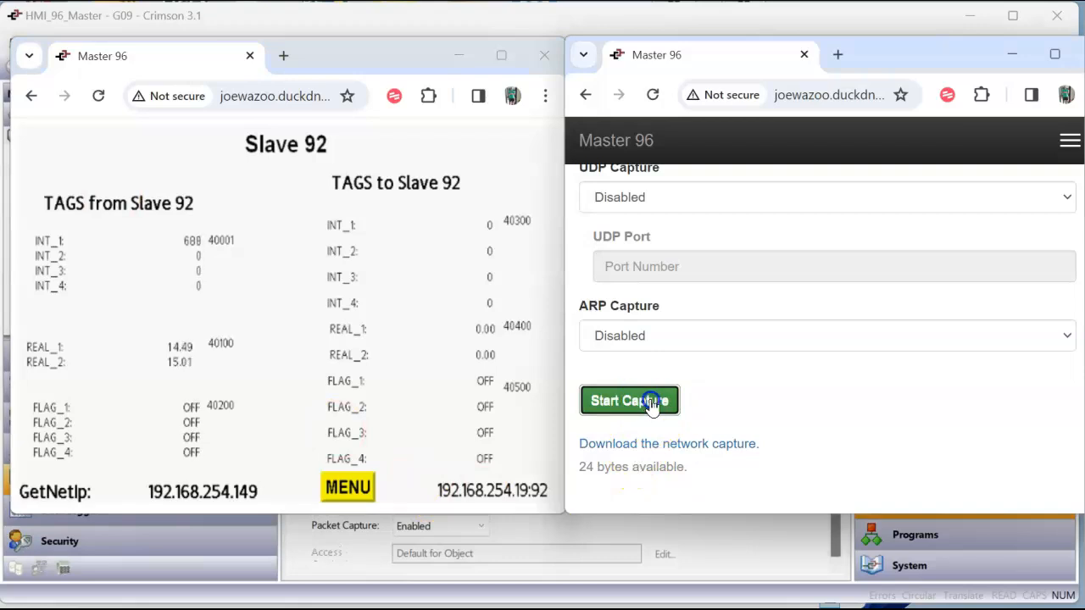
click(731, 410)
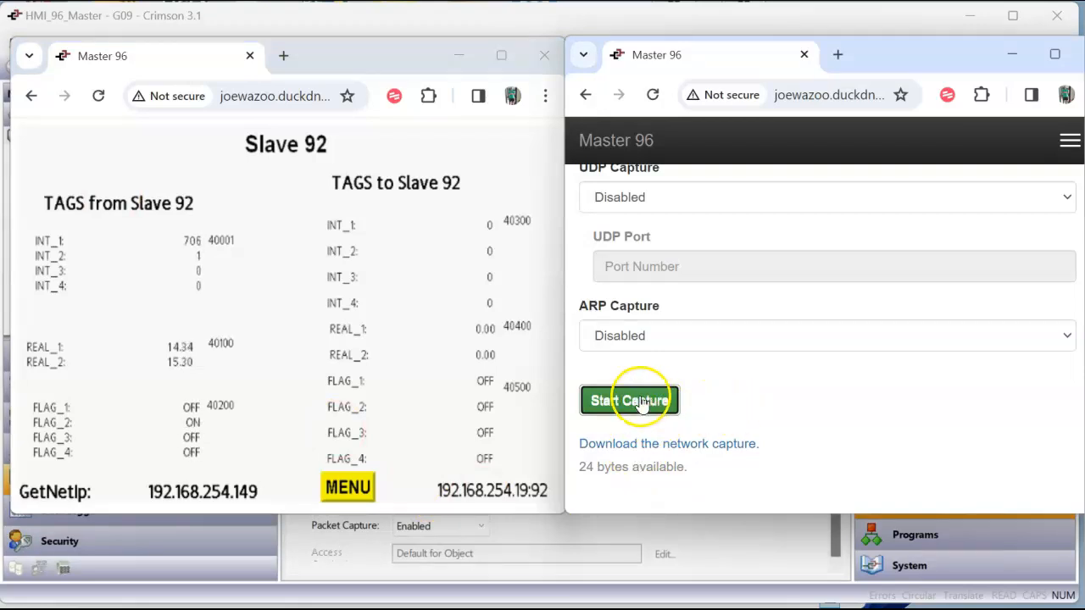
click(641, 405)
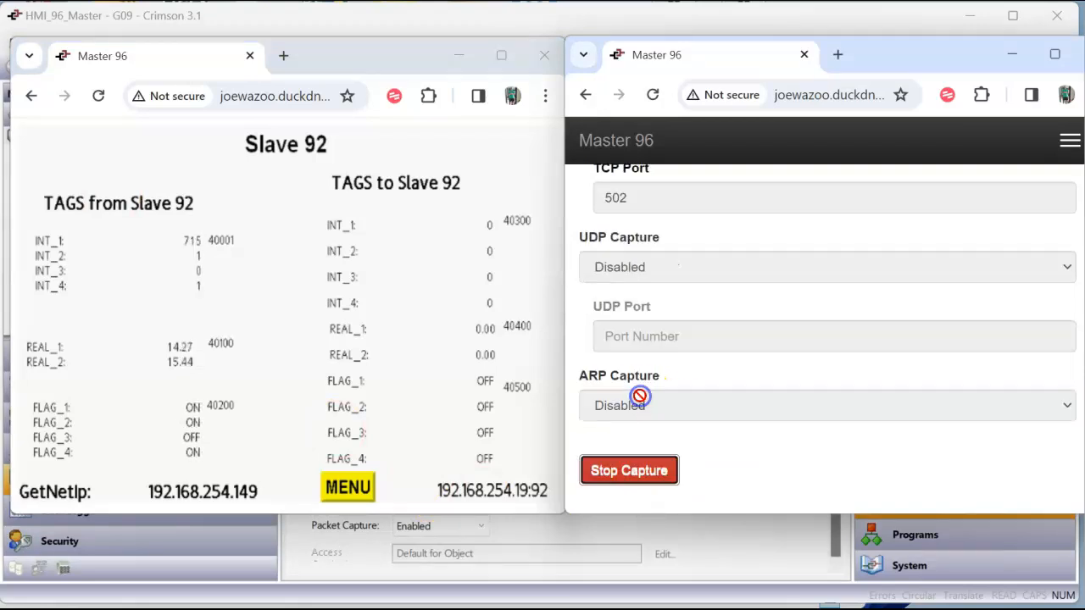
click(625, 469)
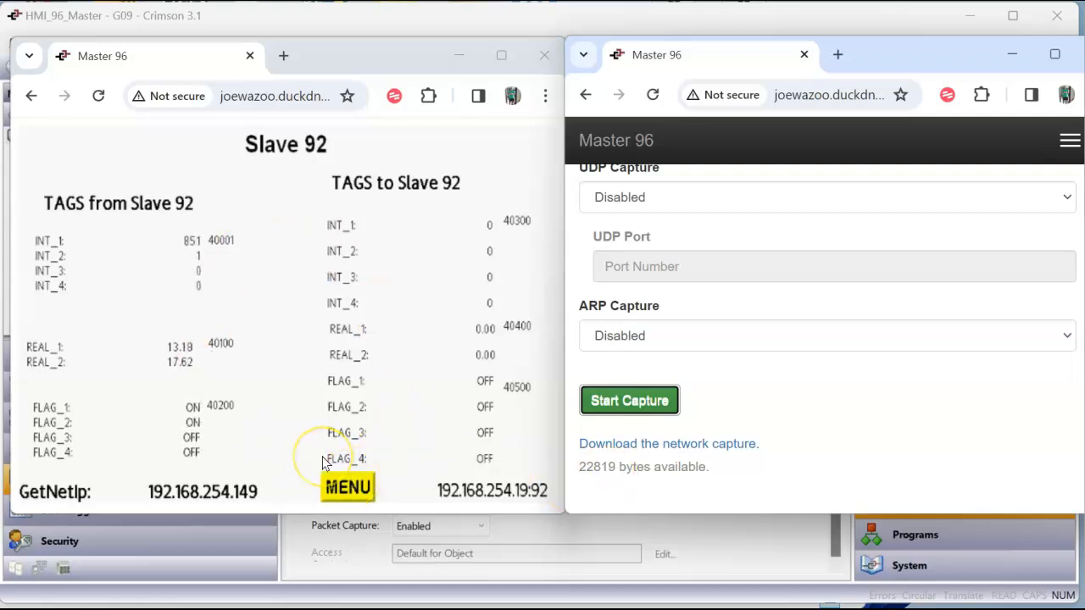
Display the Indirect Addr page in the remote view and record a network capture without changing SlaveNum
click(342, 490)
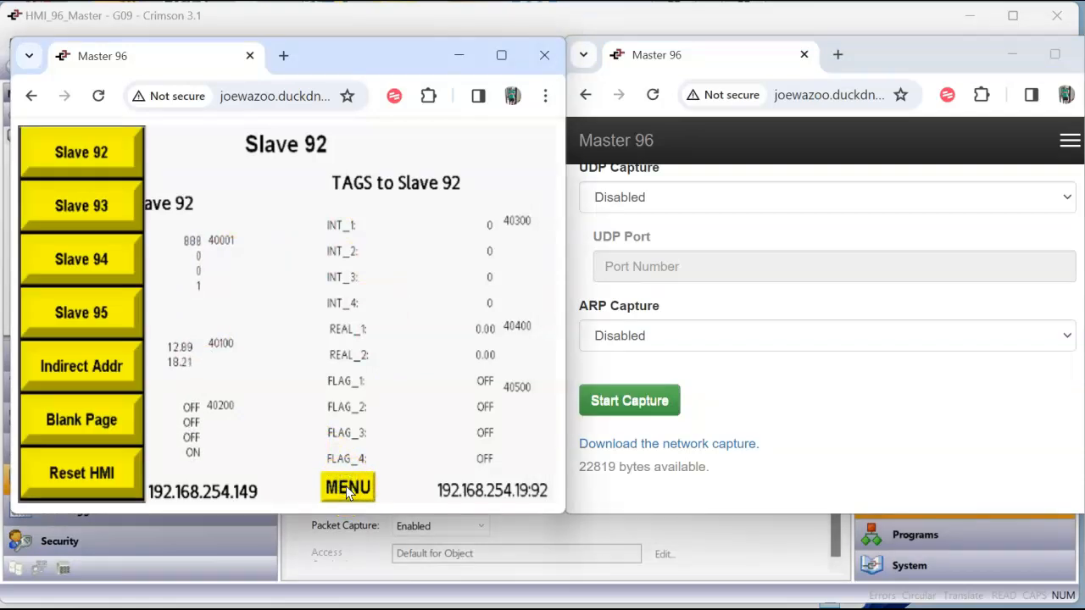
click(90, 370)
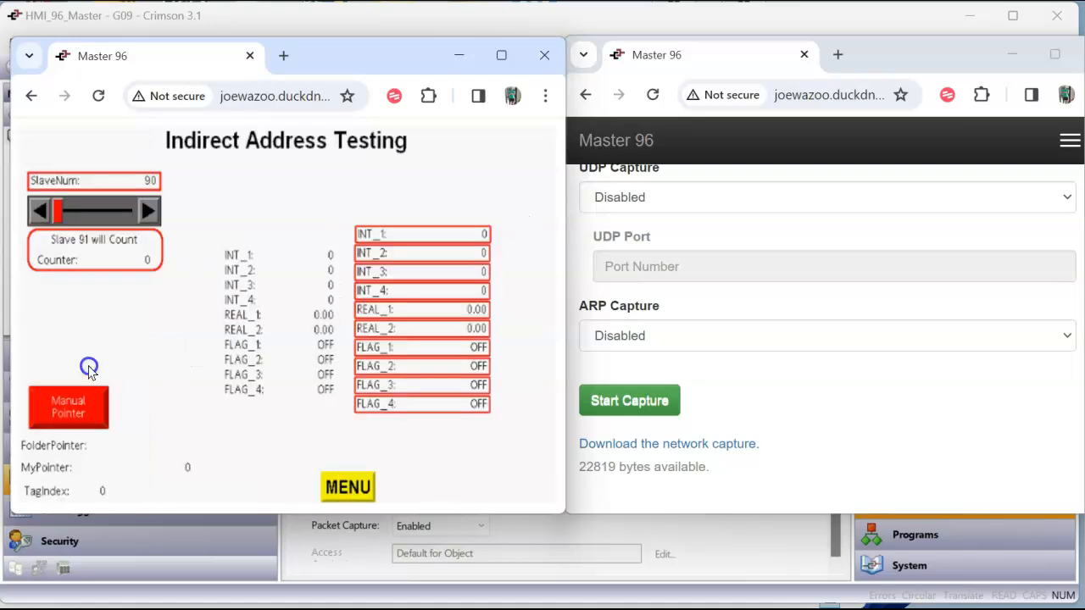
click(833, 419)
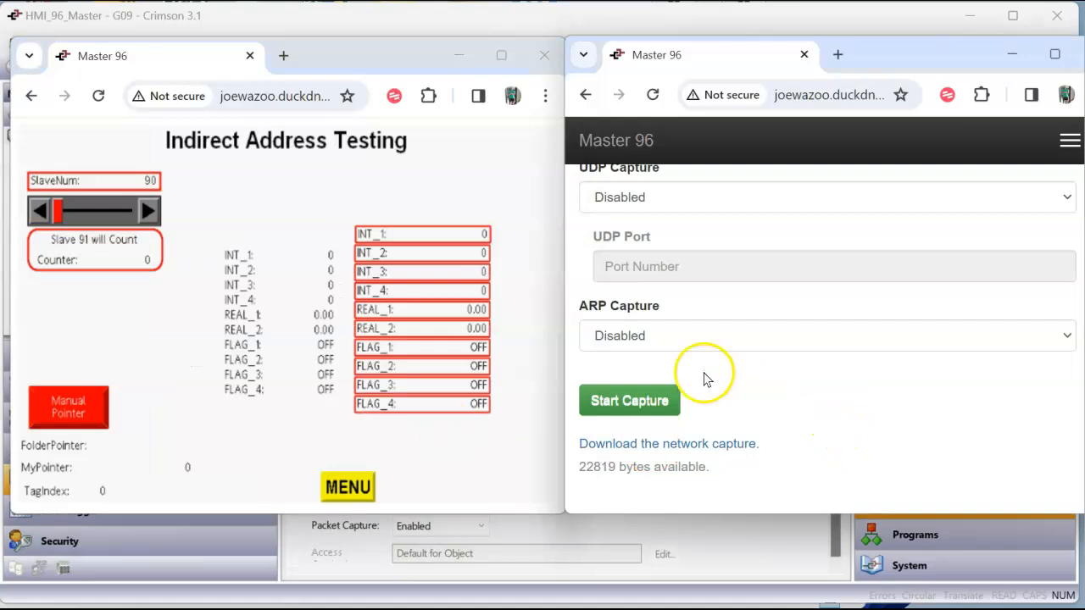
click(658, 399)
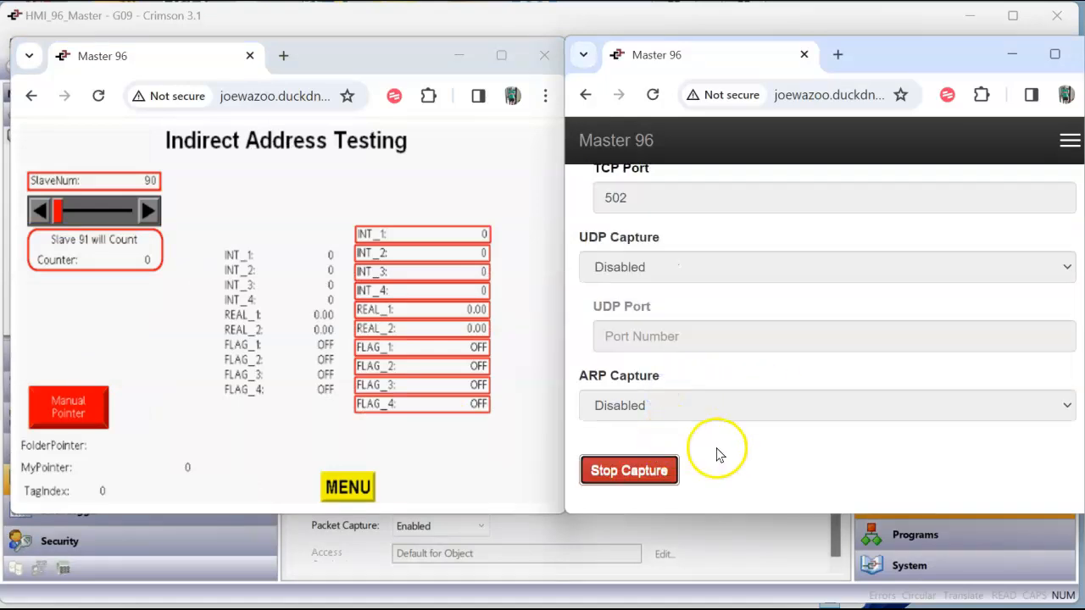
click(655, 462)
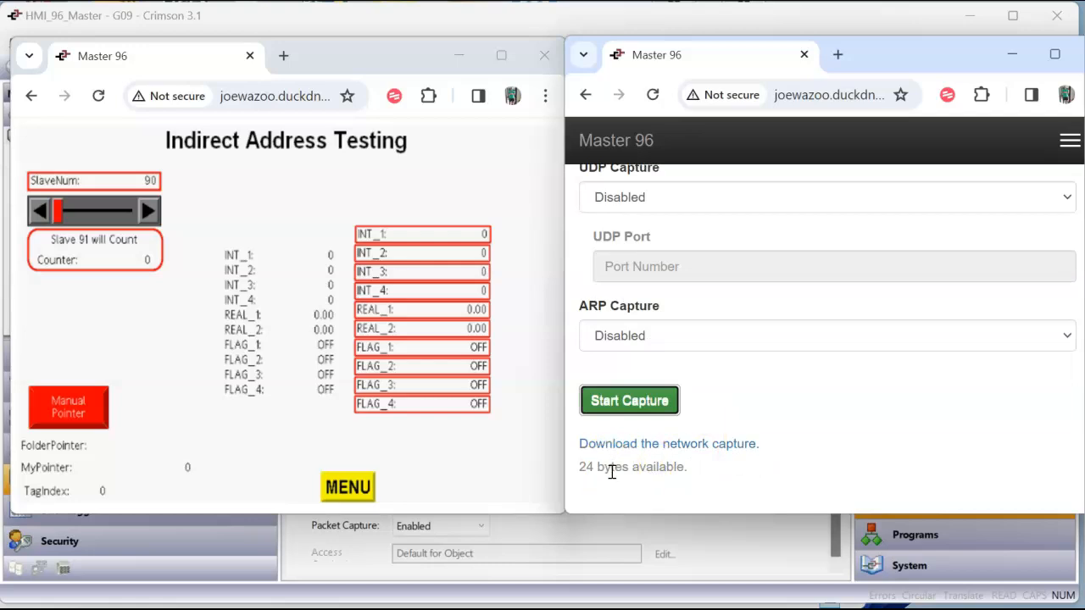
Raise SlaveNum to 91 on the Indirect Address Testing page and record a short network capture
click(144, 210)
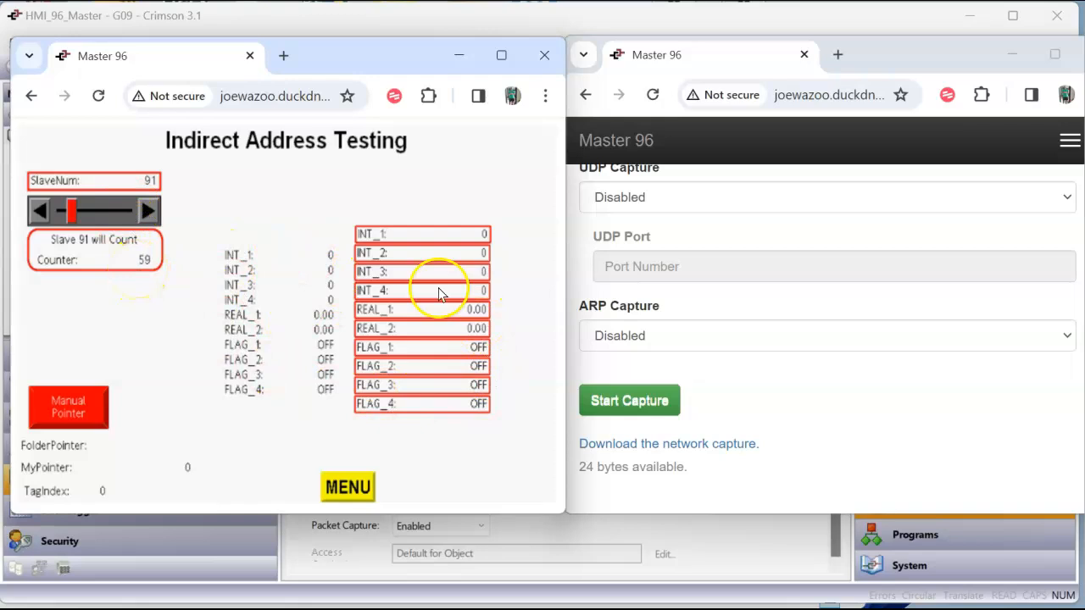
click(642, 400)
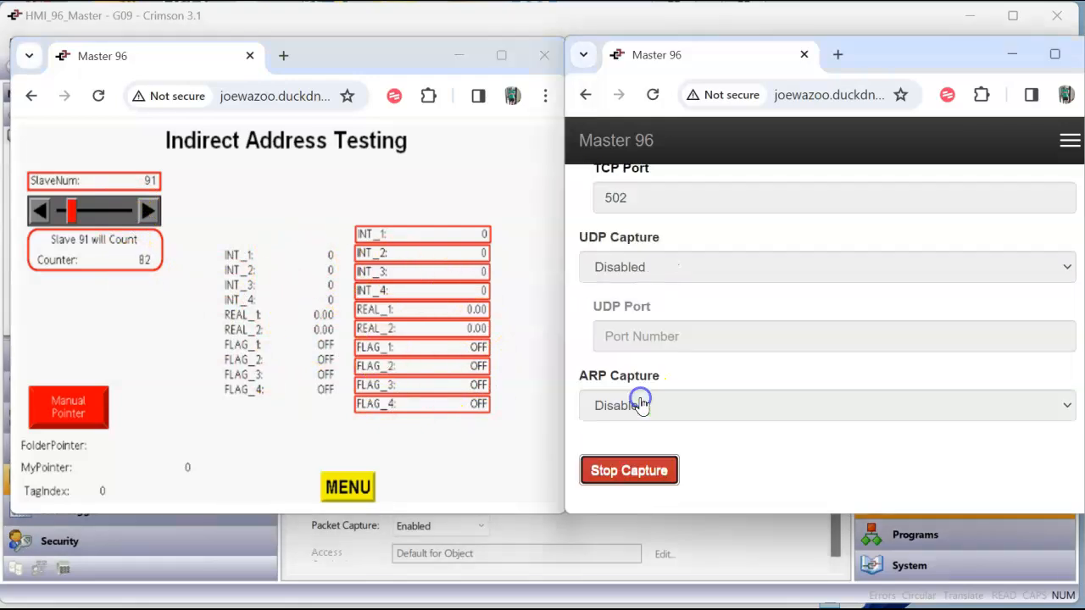
click(630, 469)
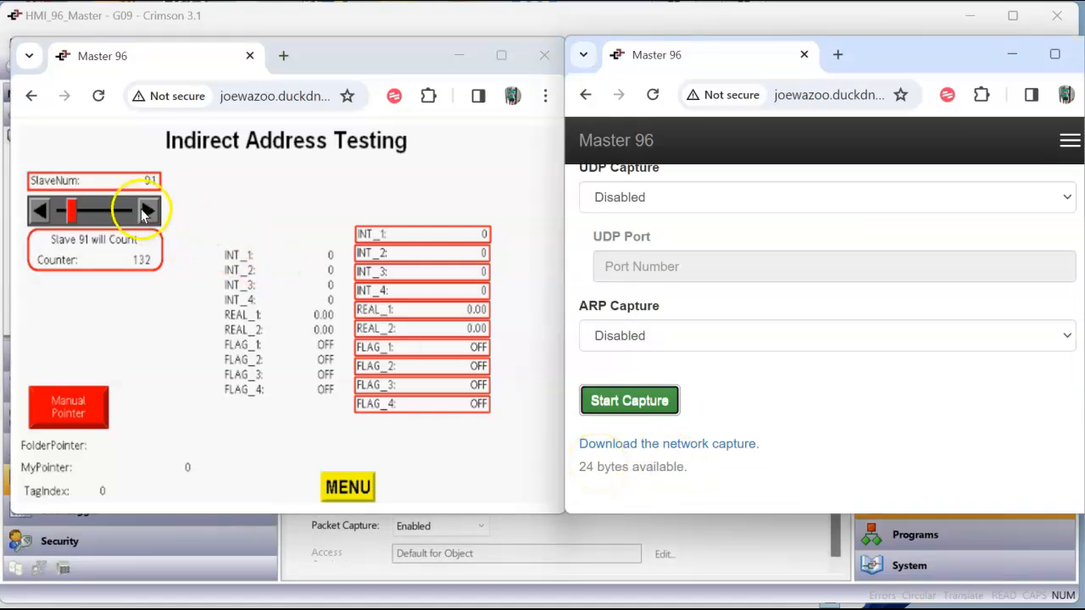
Raise SlaveNum to 92 on the Indirect Address Testing page and record a short network capture
click(142, 209)
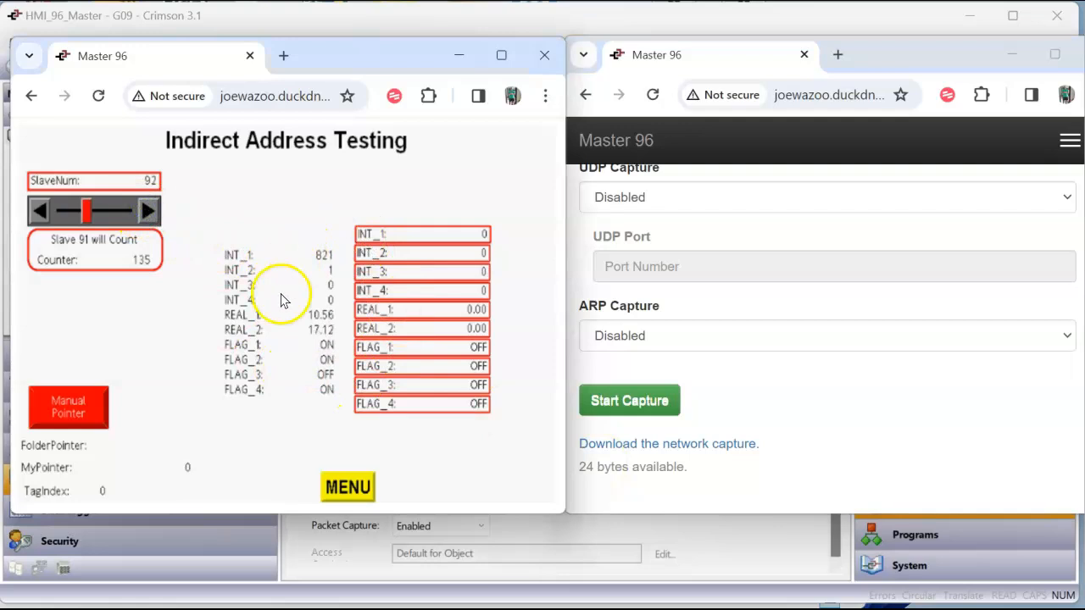
click(631, 402)
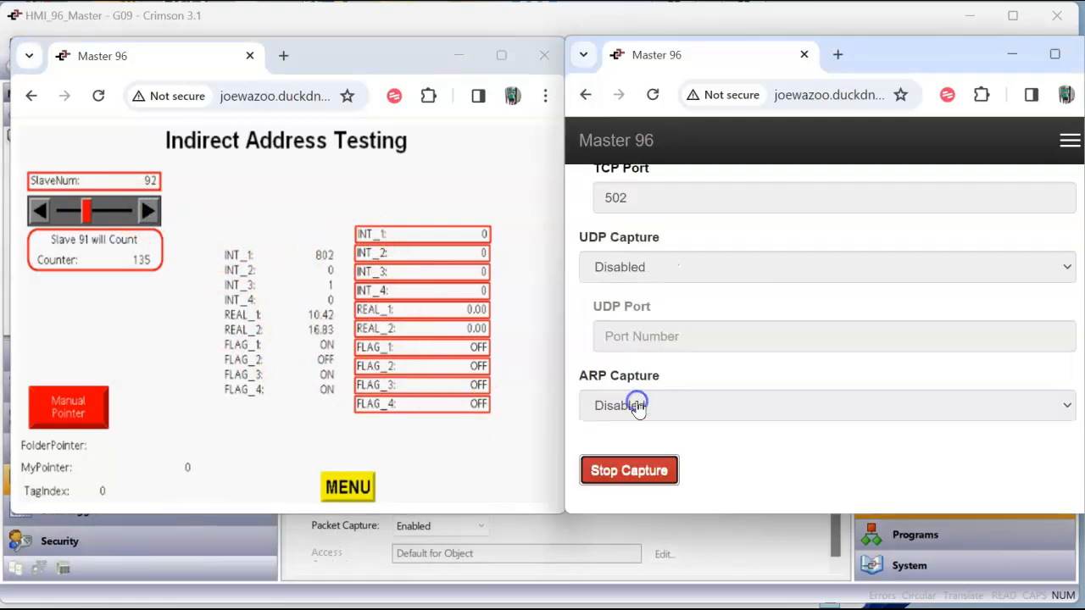
click(643, 471)
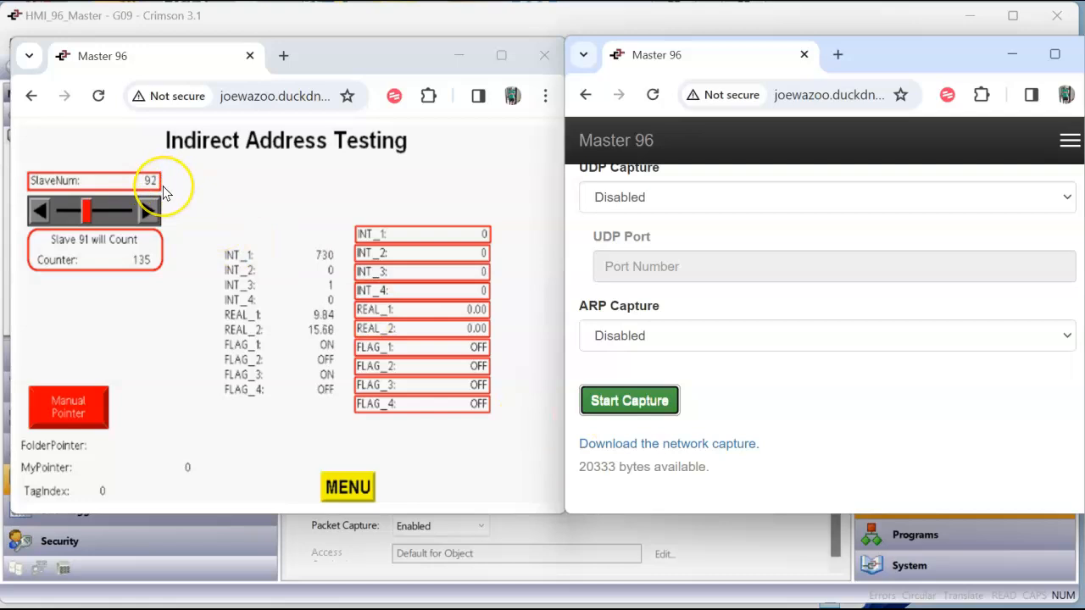
Display the Slave 92 page in the remote view to check its tags
click(348, 488)
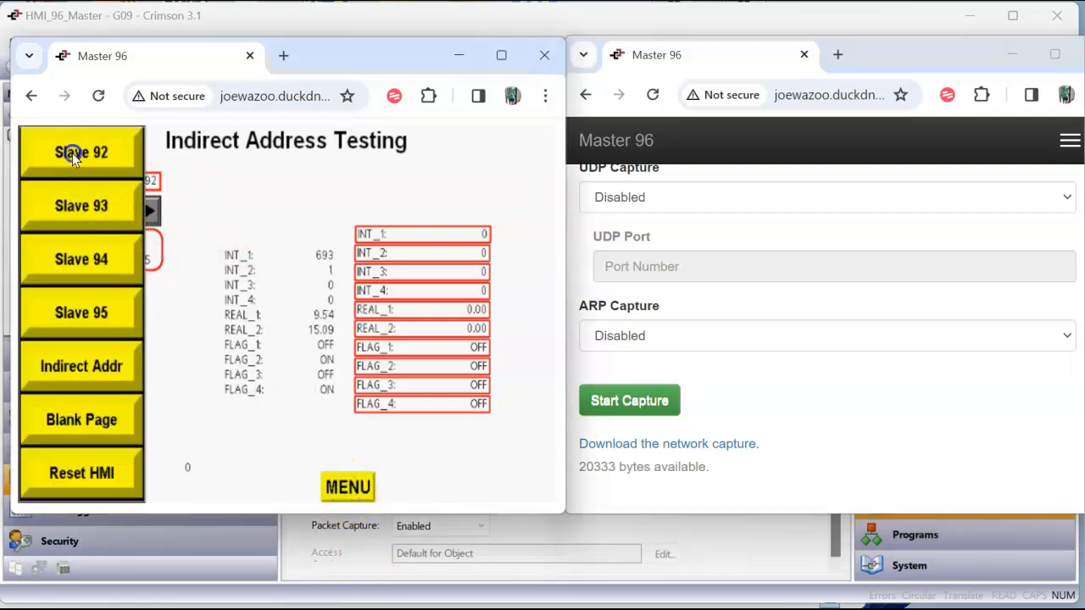
click(69, 151)
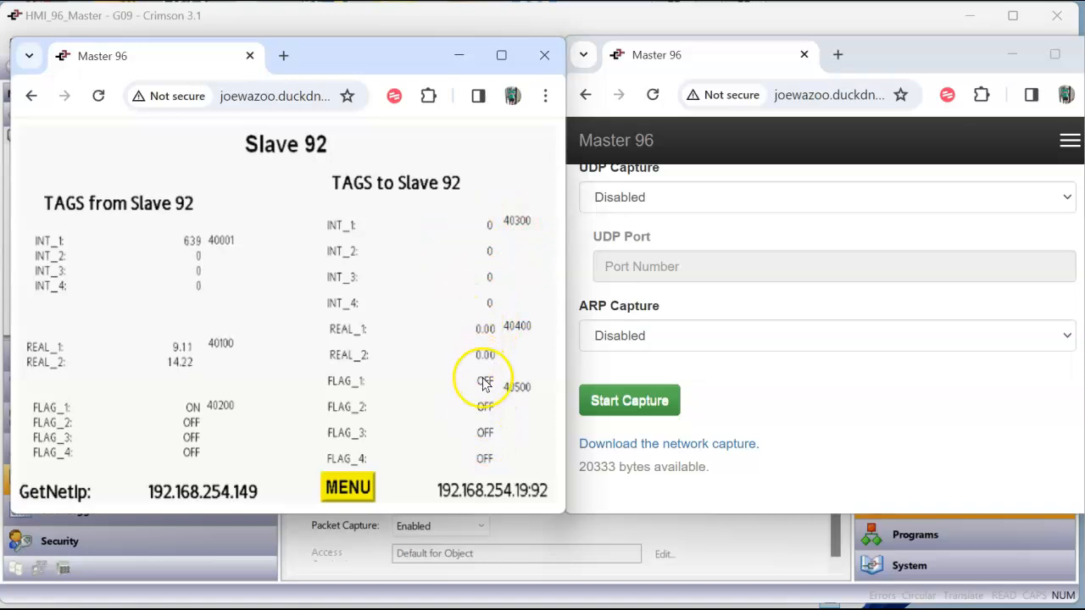
Return to the Indirect Addr page in the remote view and raise SlaveNum to 92
click(337, 490)
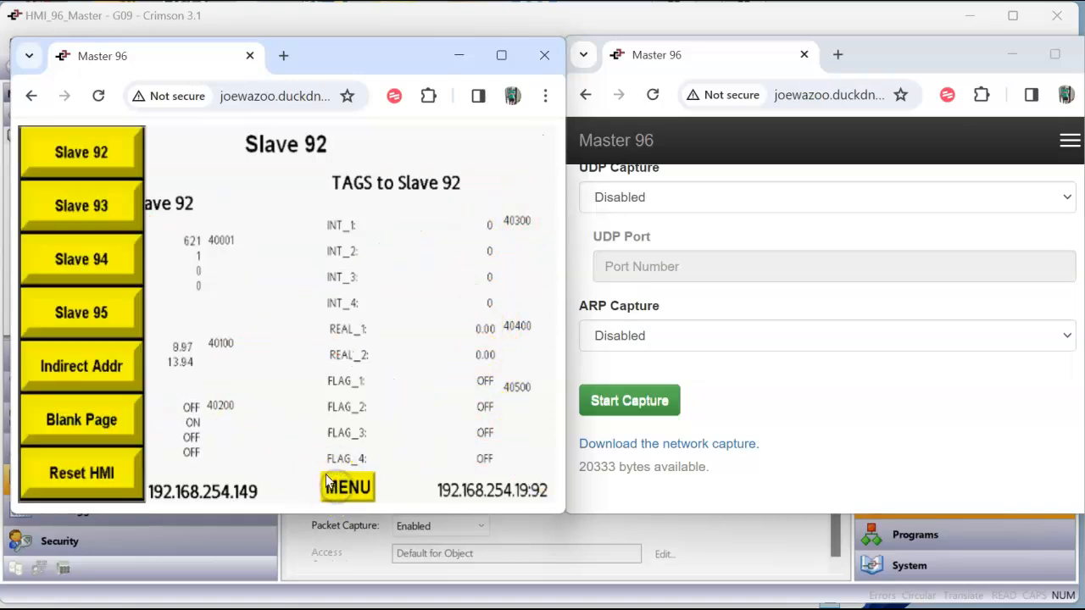
click(104, 366)
click(148, 203)
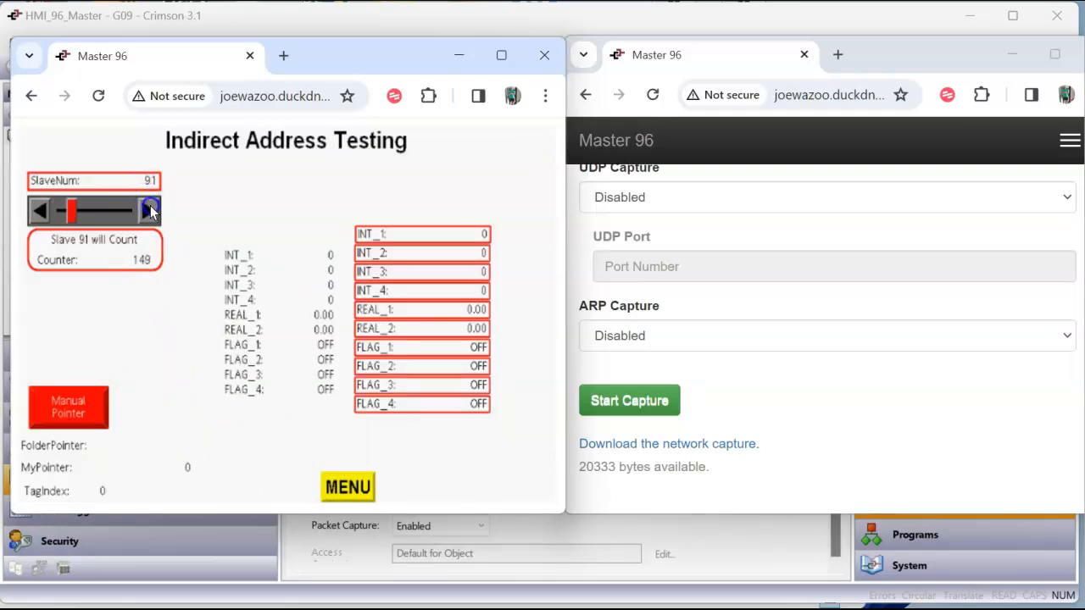
Set the writable tags for slave 92 to 13 for INT_1, 123 for INT_2 and 12.34 for REAL_1
click(477, 236)
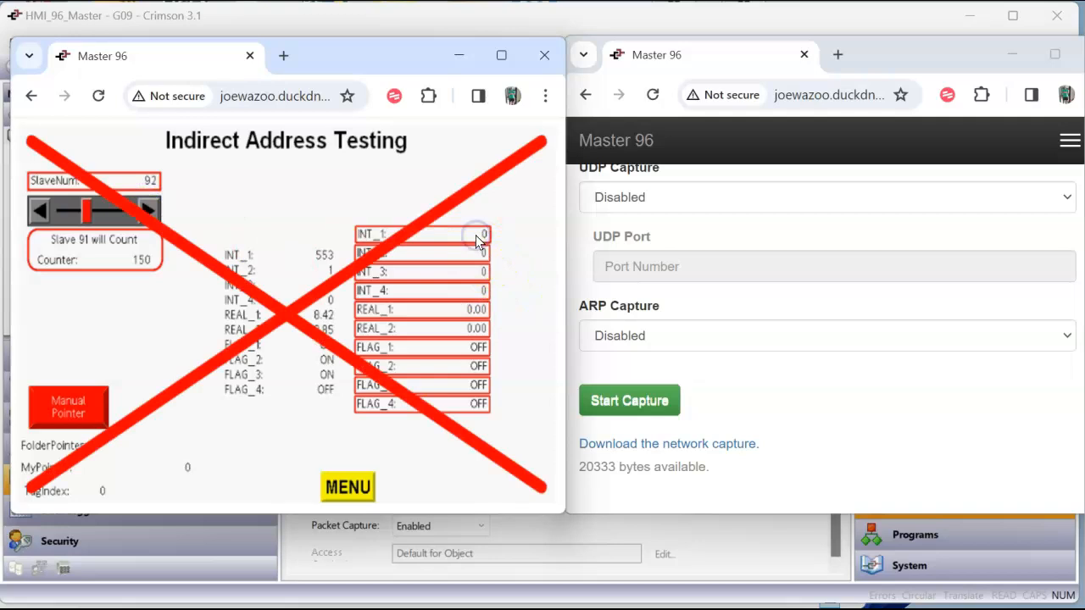
text(13)
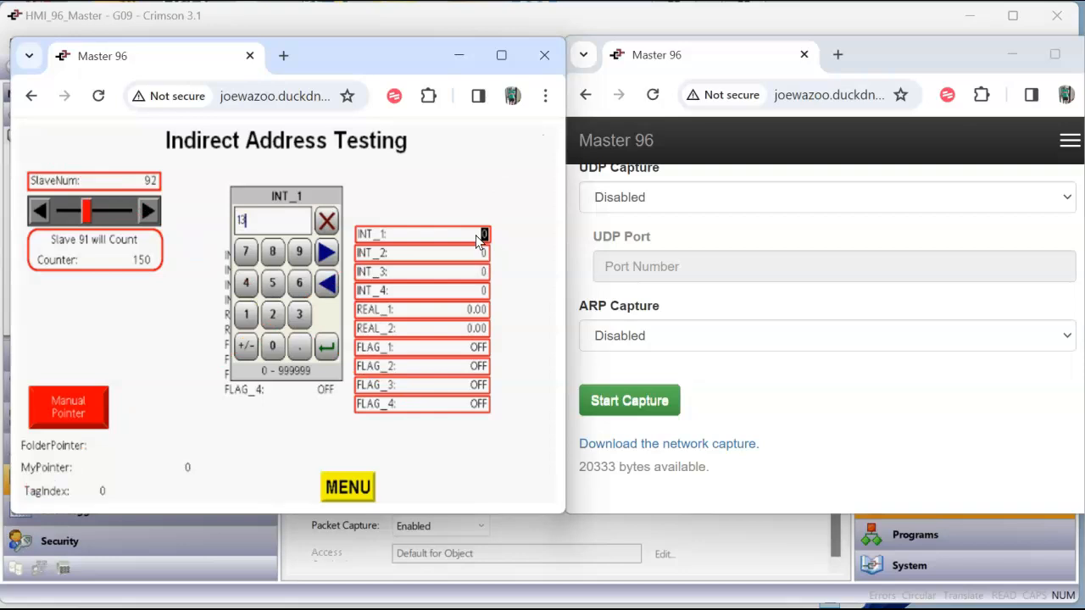
key(Return)
click(468, 254)
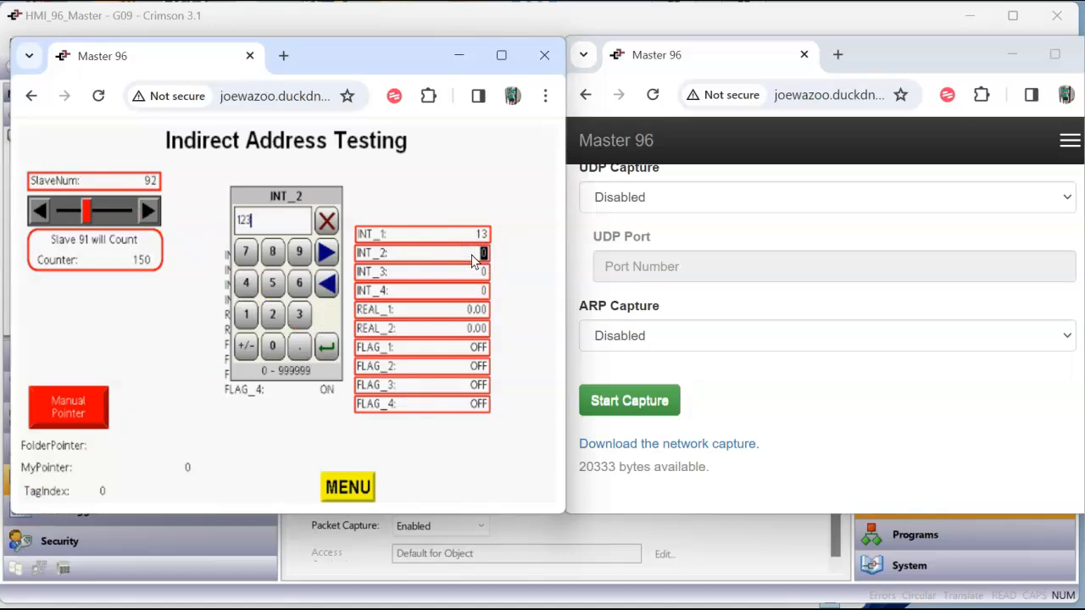
key(Return)
click(472, 311)
click(473, 314)
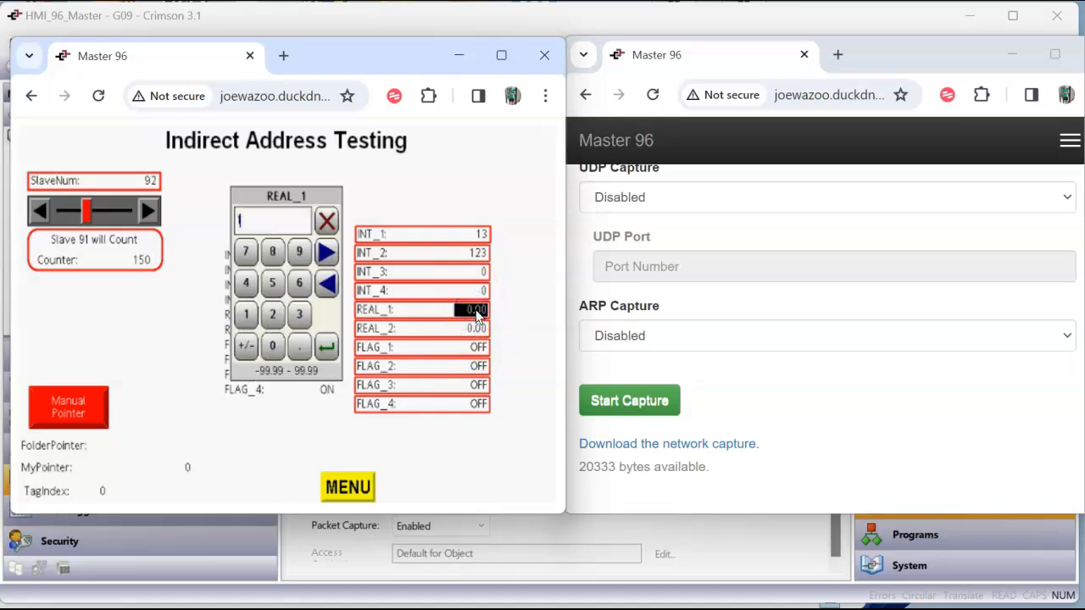
key(Return)
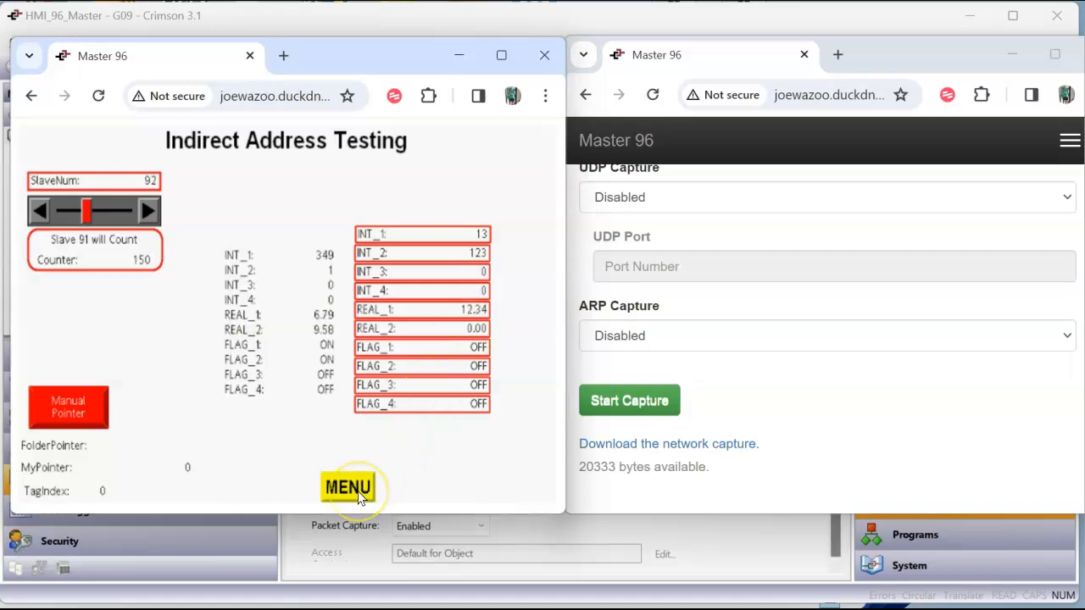
Display the Slave 92 page in the remote view to check the values written to the slave
click(357, 491)
click(107, 151)
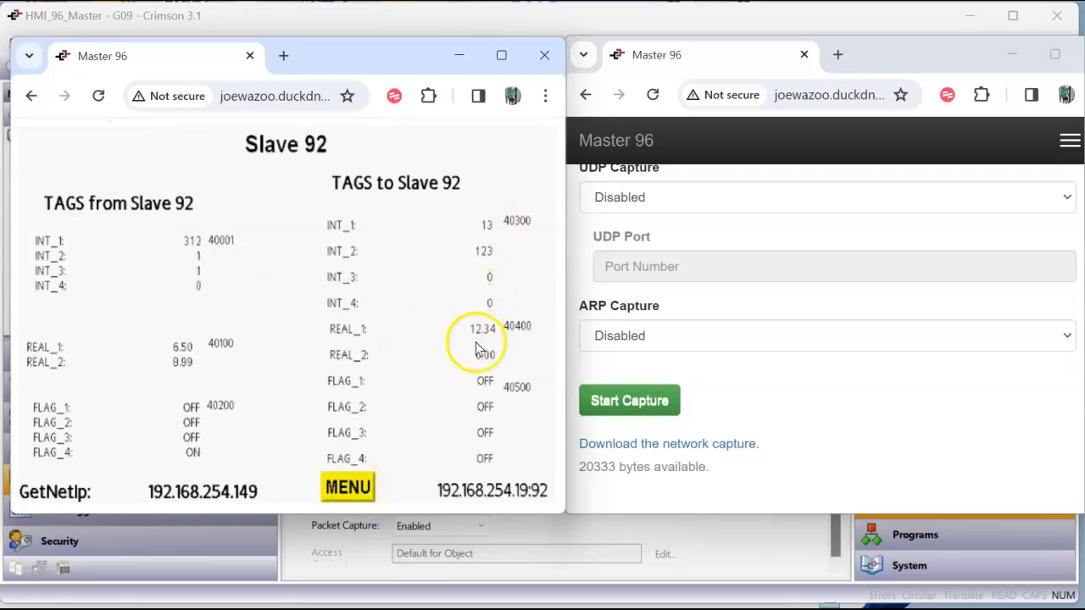
Reopen the Indirect Addr page and record a short network capture without changing SlaveNum
click(347, 484)
click(109, 368)
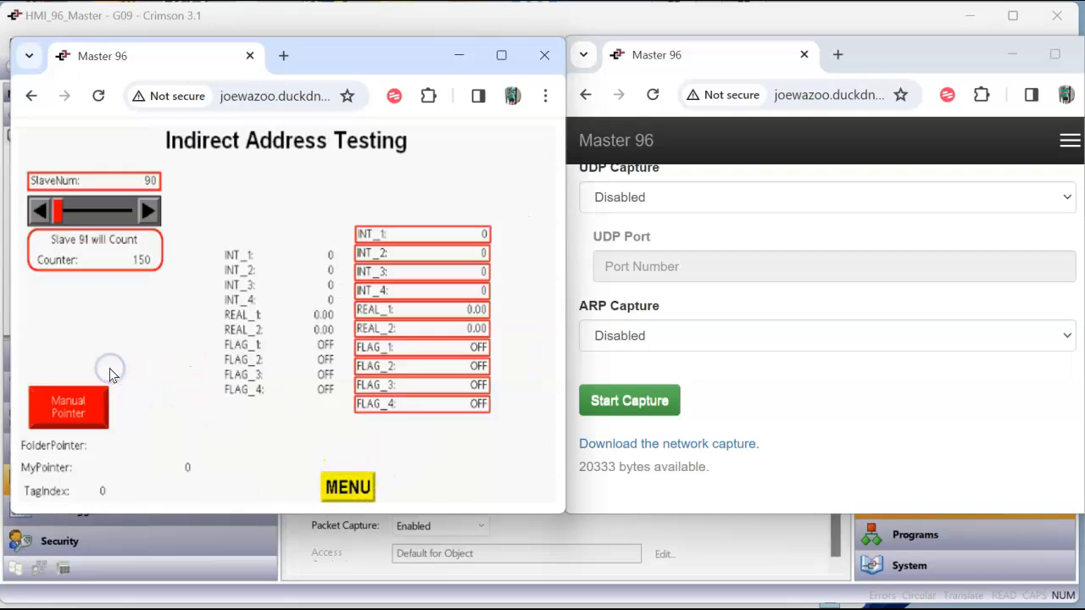
click(645, 410)
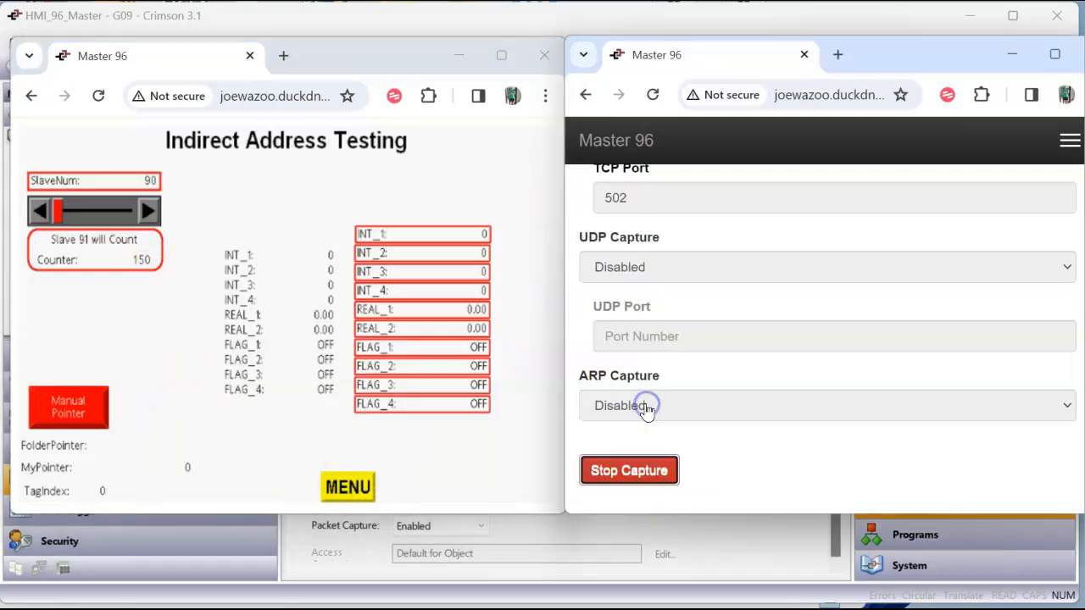
click(631, 472)
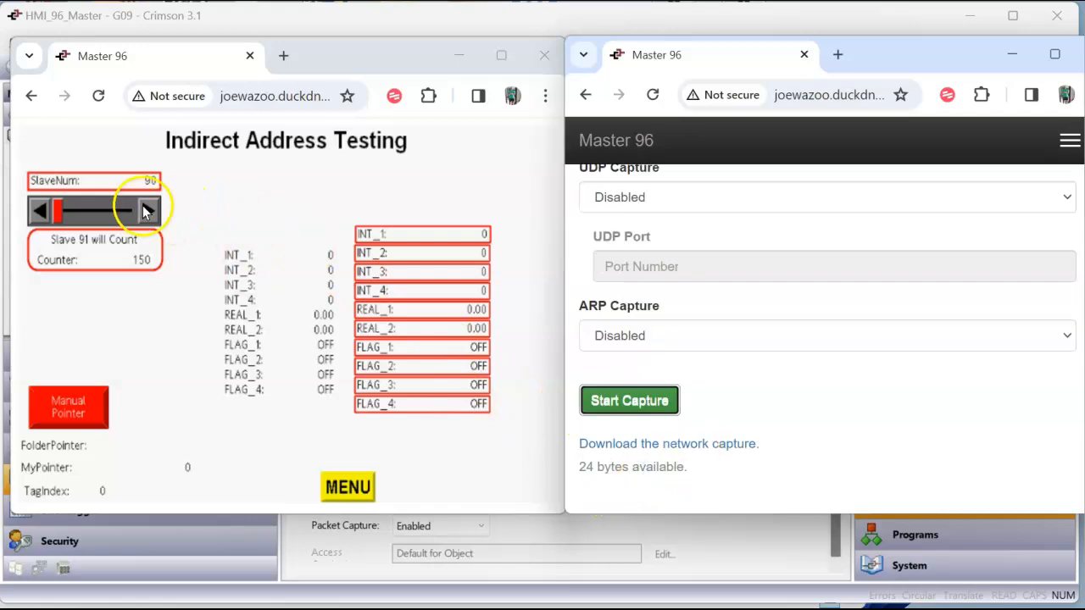
Step SlaveNum through 92, 93 and 94 on the Indirect Address Testing page, running Manual Pointer at 93
click(146, 212)
click(146, 214)
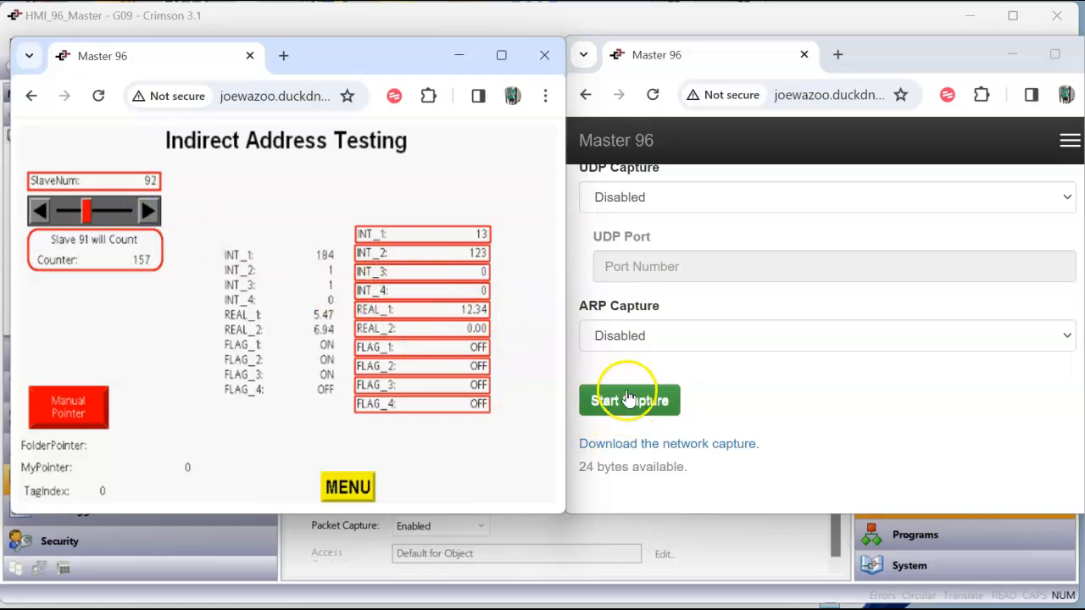
click(147, 213)
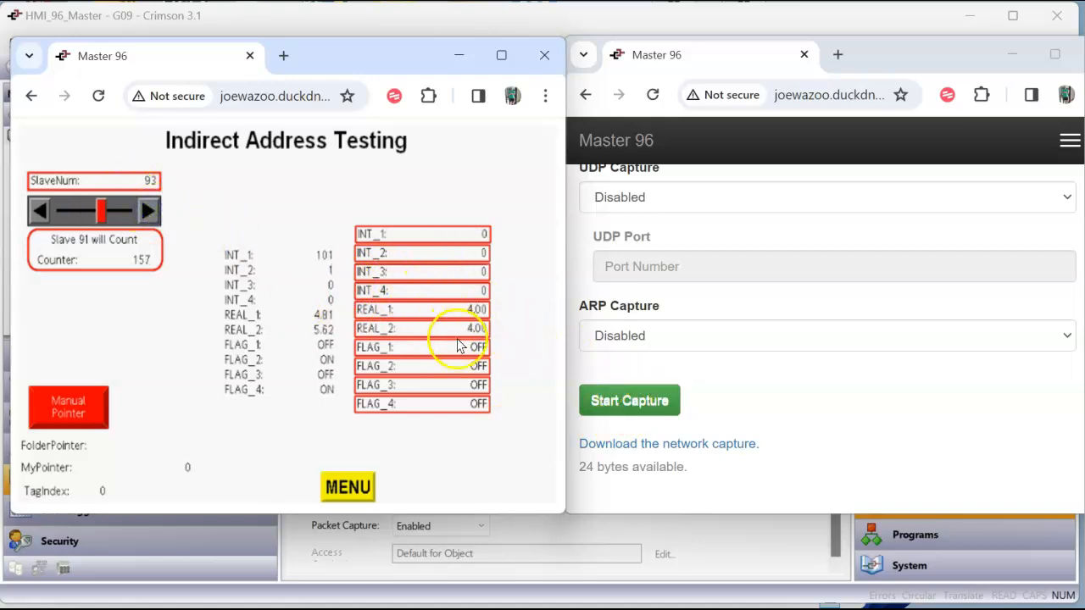
click(149, 215)
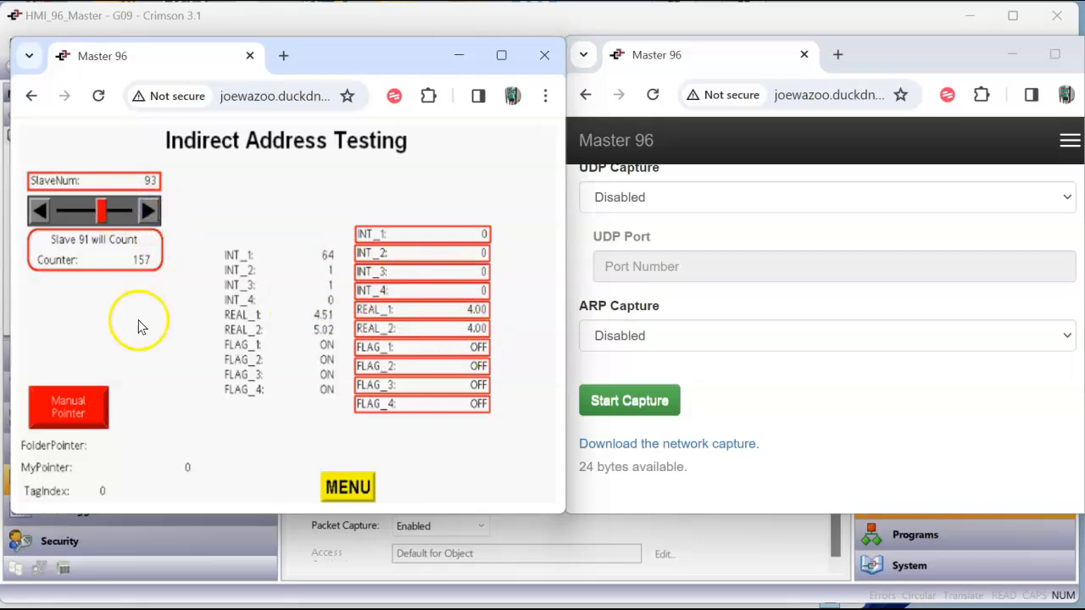
click(90, 411)
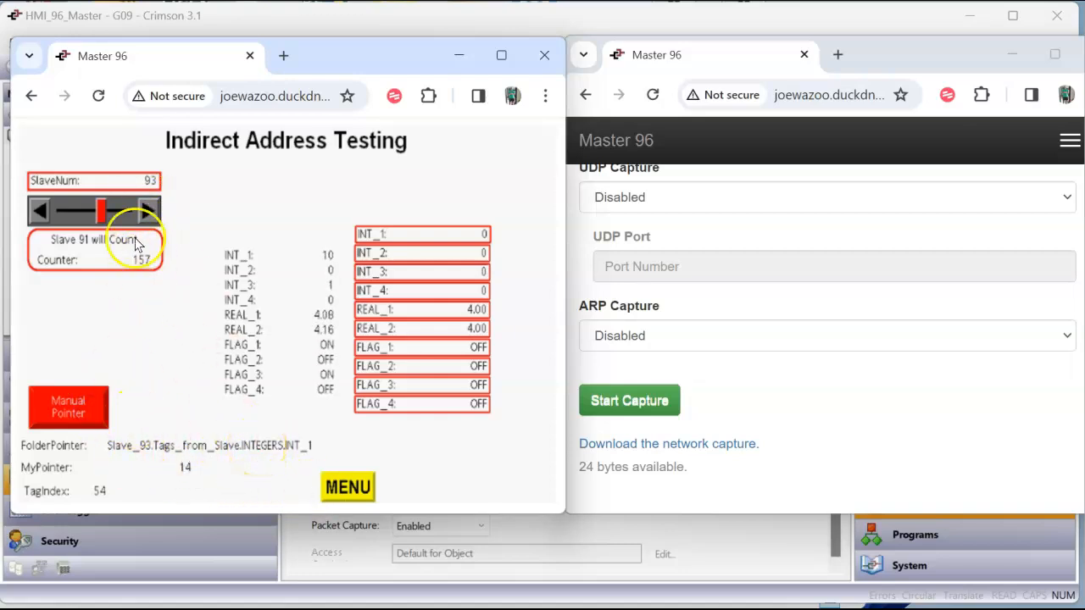
click(145, 212)
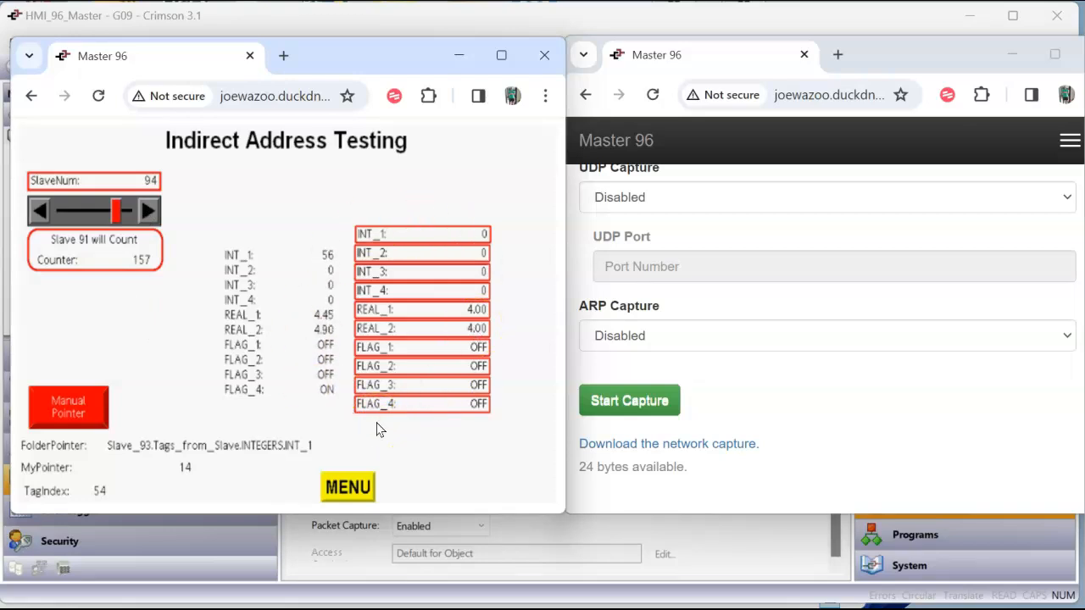
Reload the Indirect Addr page in the remote view and set SlaveNum to 91 with the slider
click(354, 487)
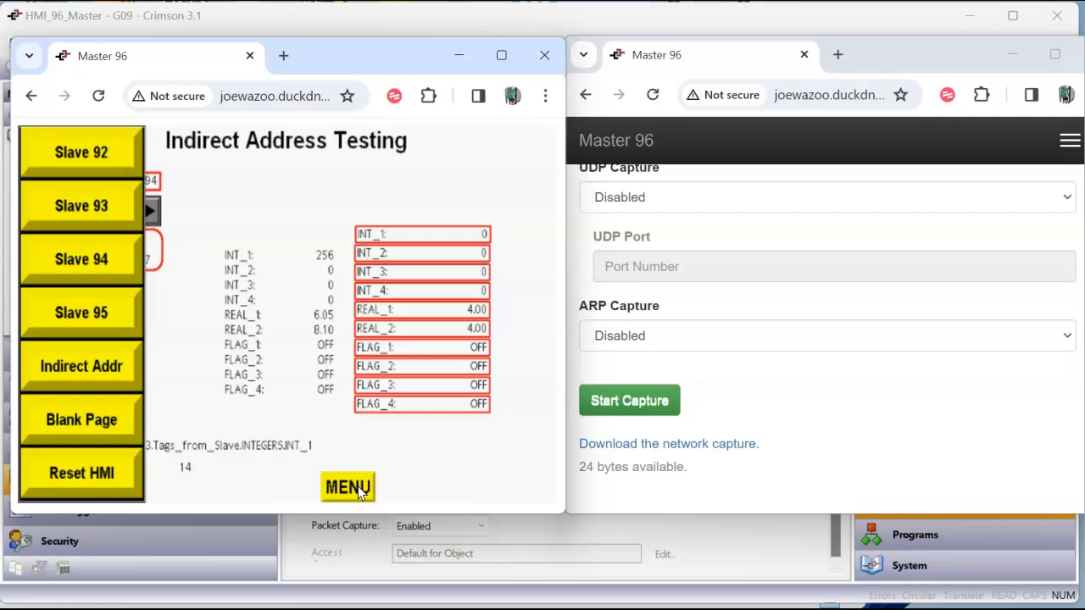
click(113, 361)
drag(115, 211, 73, 214)
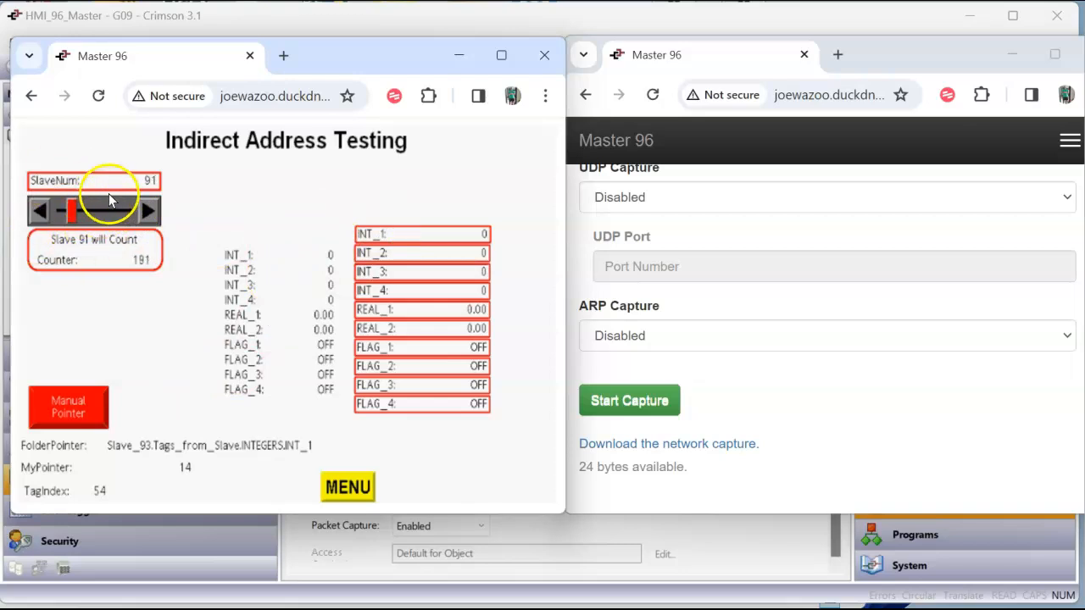
Switch to Crimson 3.1 and examine the source code of the Indirect_Addr_Update and Poll_Slave programs
click(751, 571)
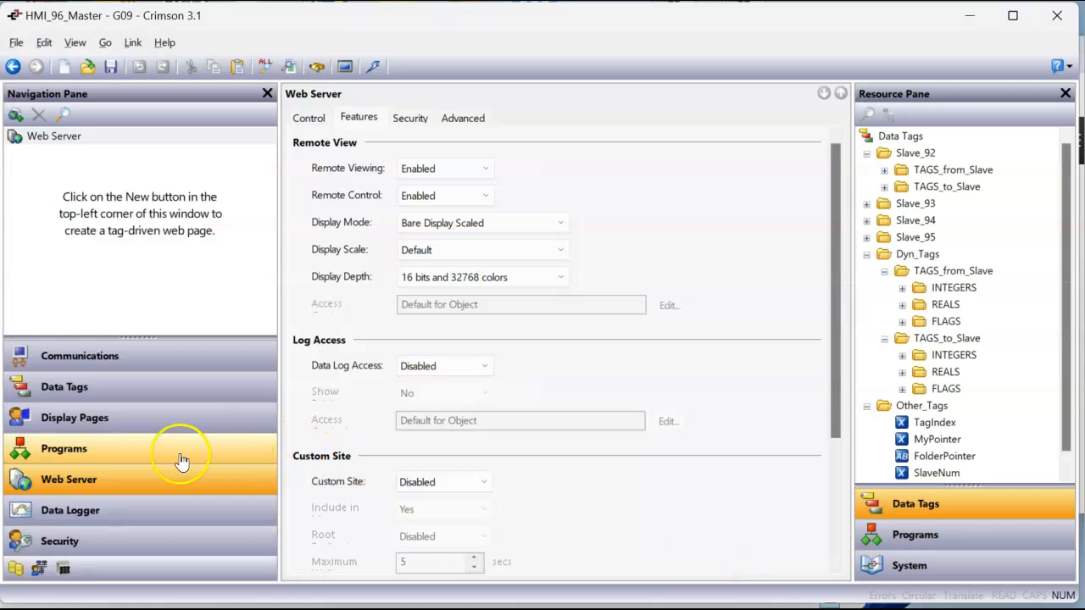
click(138, 458)
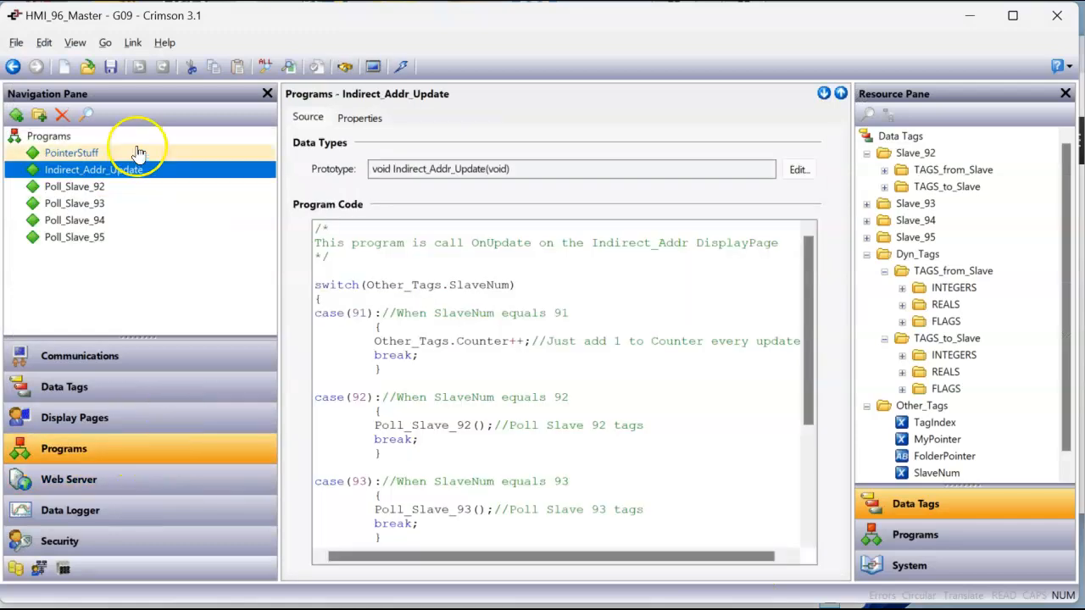
click(102, 187)
click(102, 203)
click(100, 219)
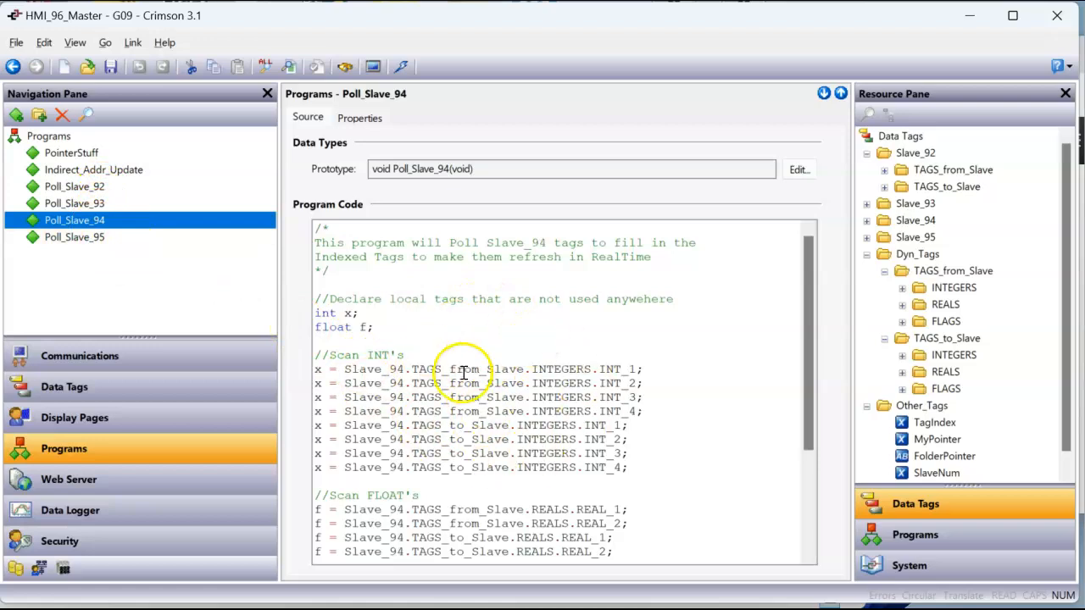
click(130, 174)
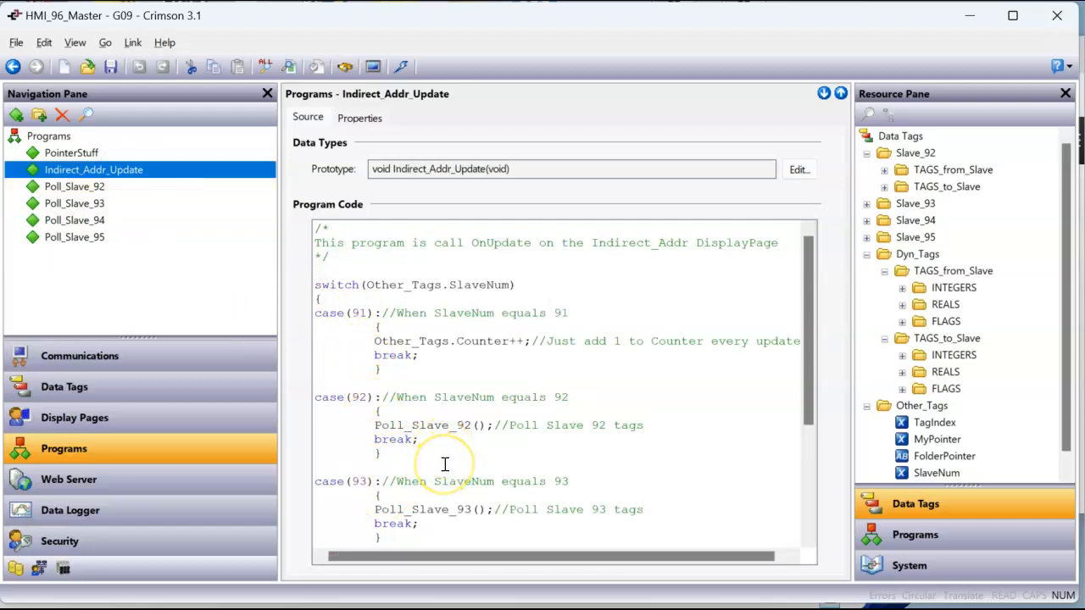
Compare the External Data and Run Anyway properties of the Poll_Slave programs with those of Indirect_Addr_Update
click(96, 191)
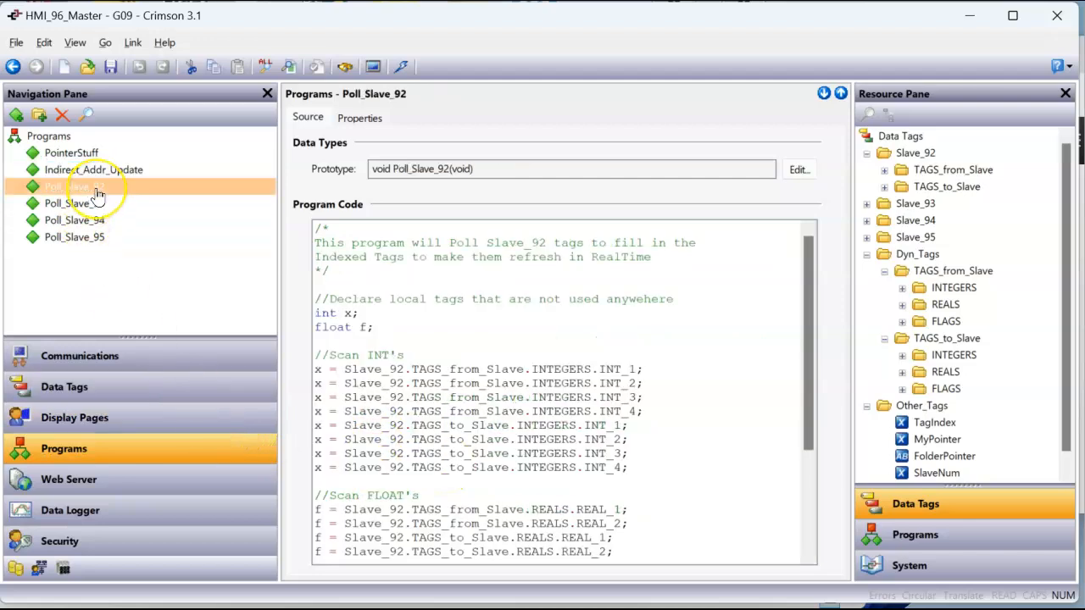
click(358, 119)
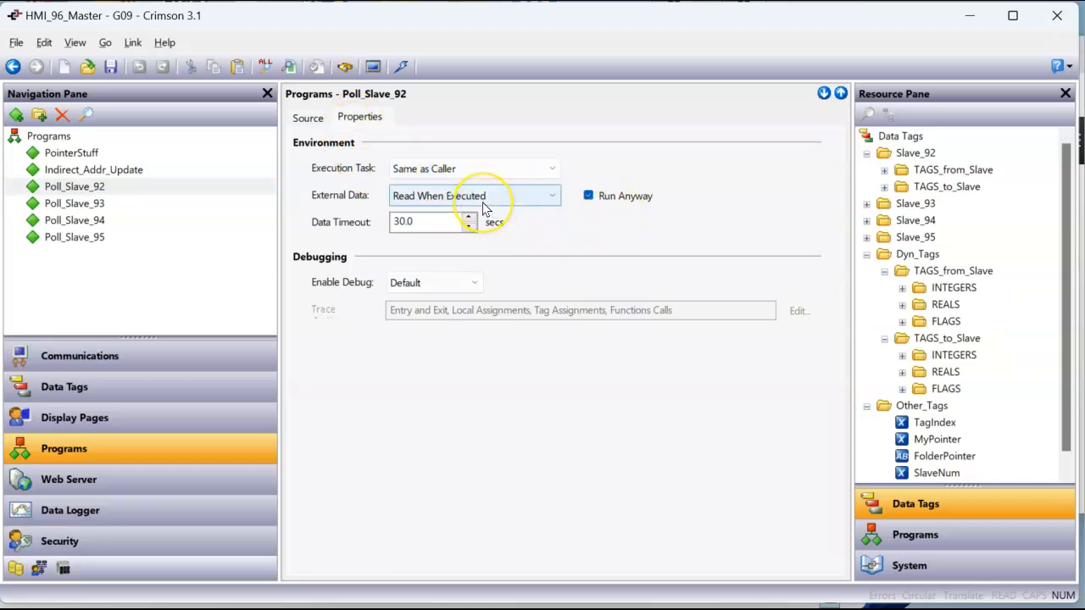
click(102, 205)
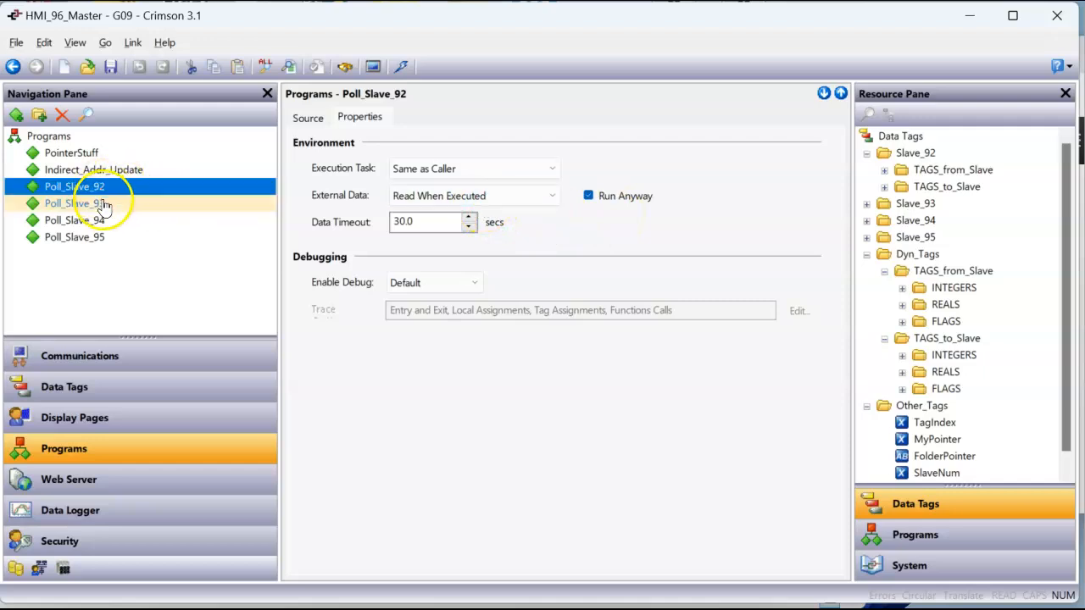
key(Down)
key(Down)
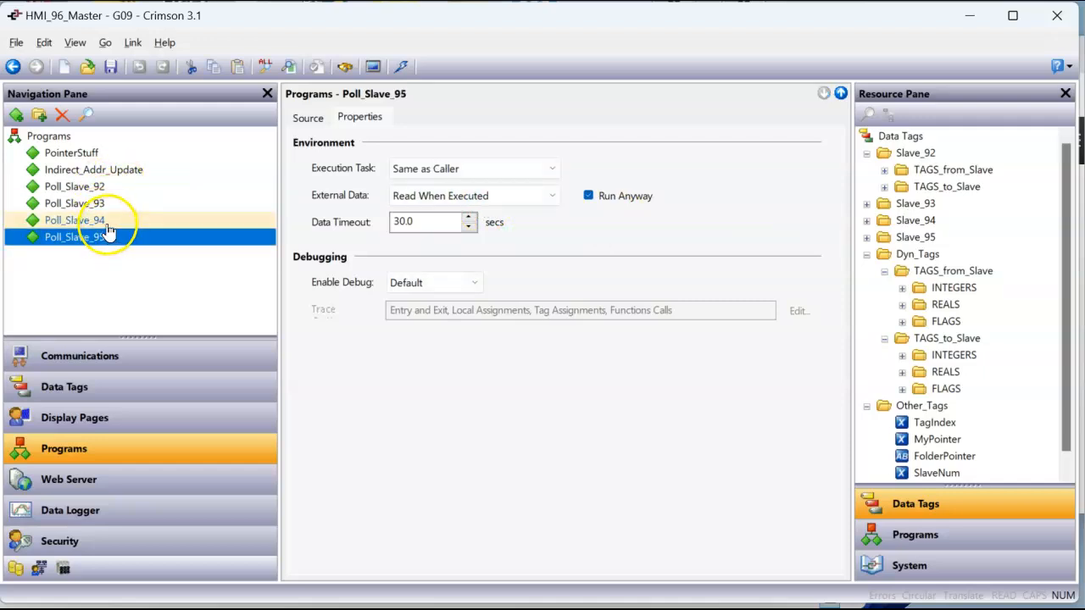
click(100, 170)
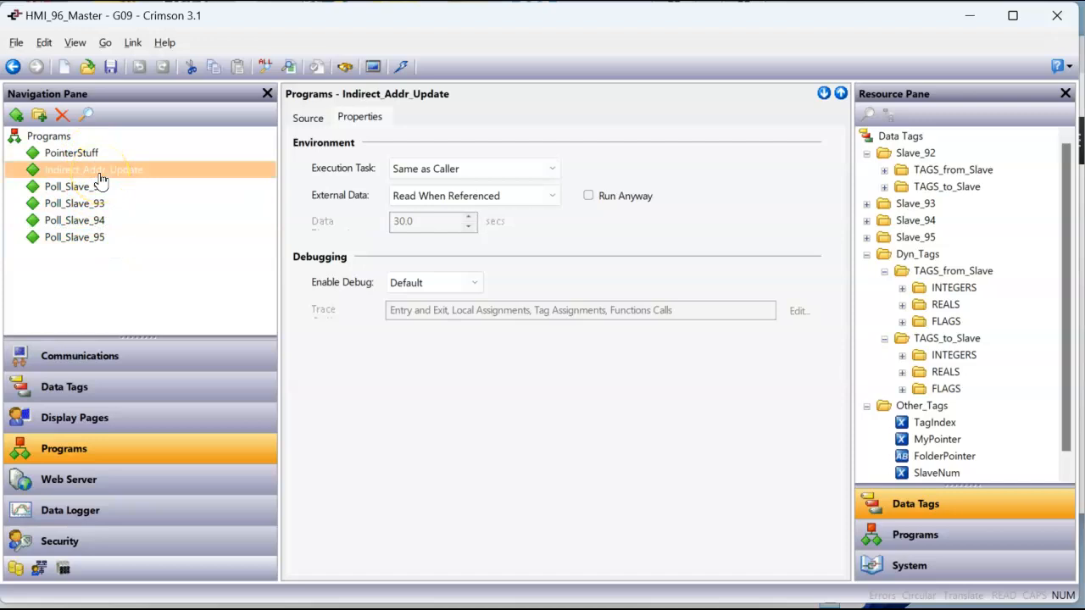
click(90, 176)
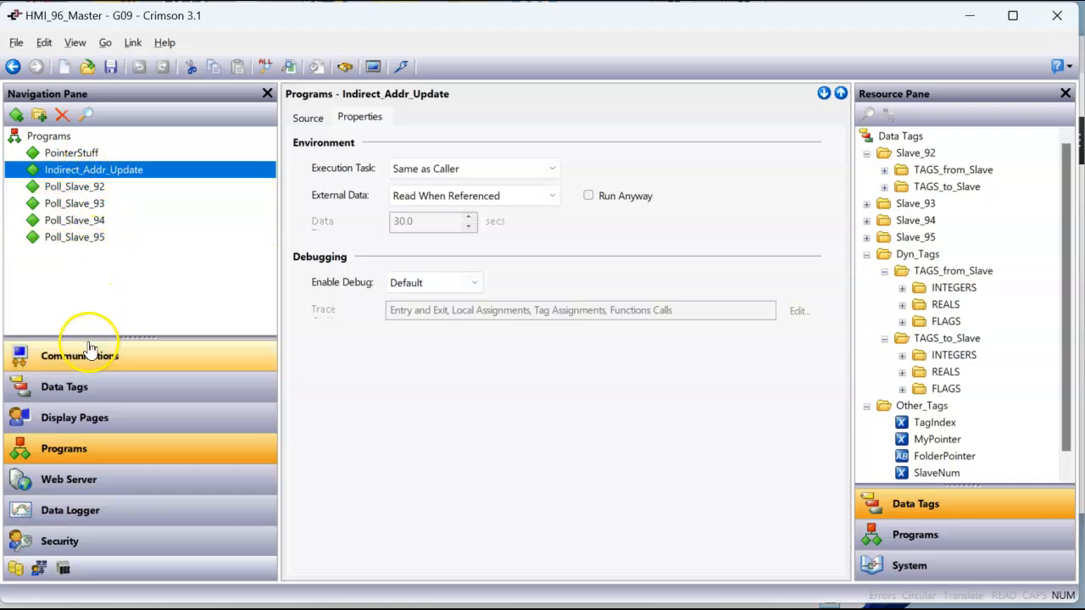
Open the properties of the Indirect_Addr display page and examine its On Select and On Update actions
click(85, 418)
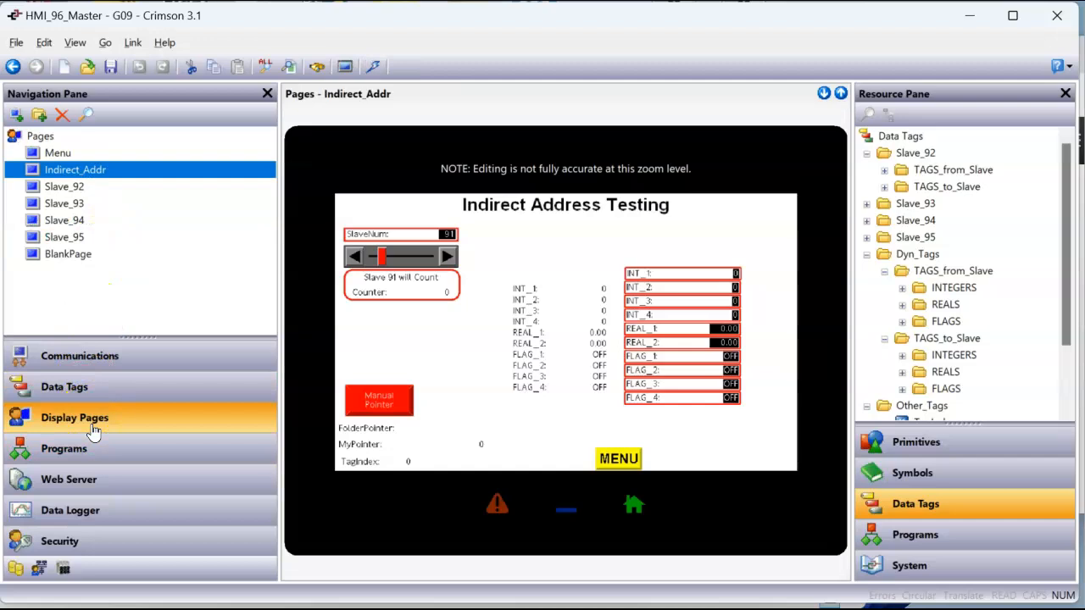
click(103, 174)
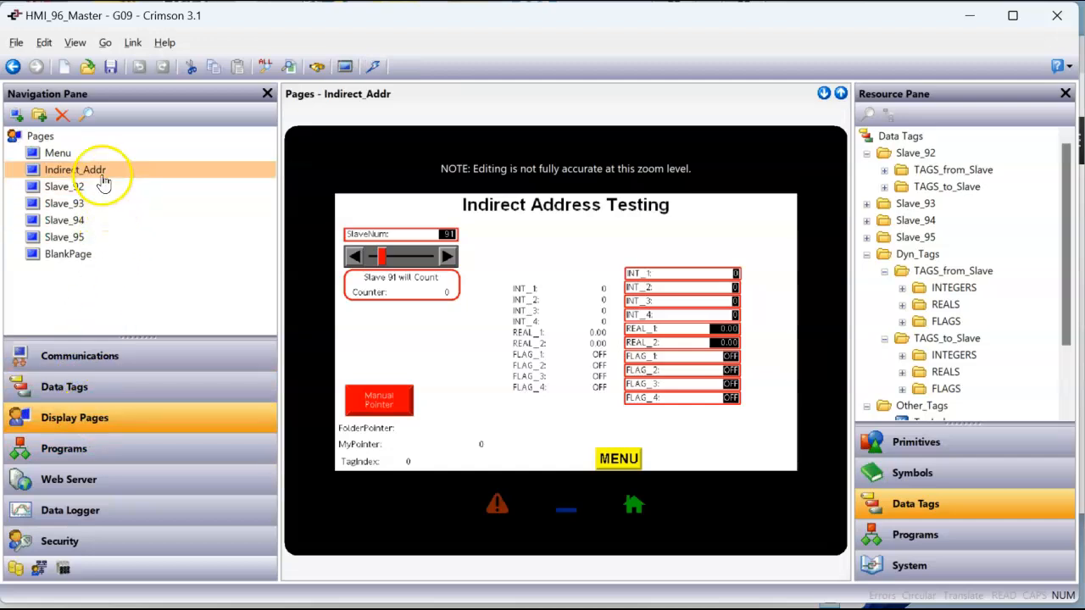
right_click(334, 165)
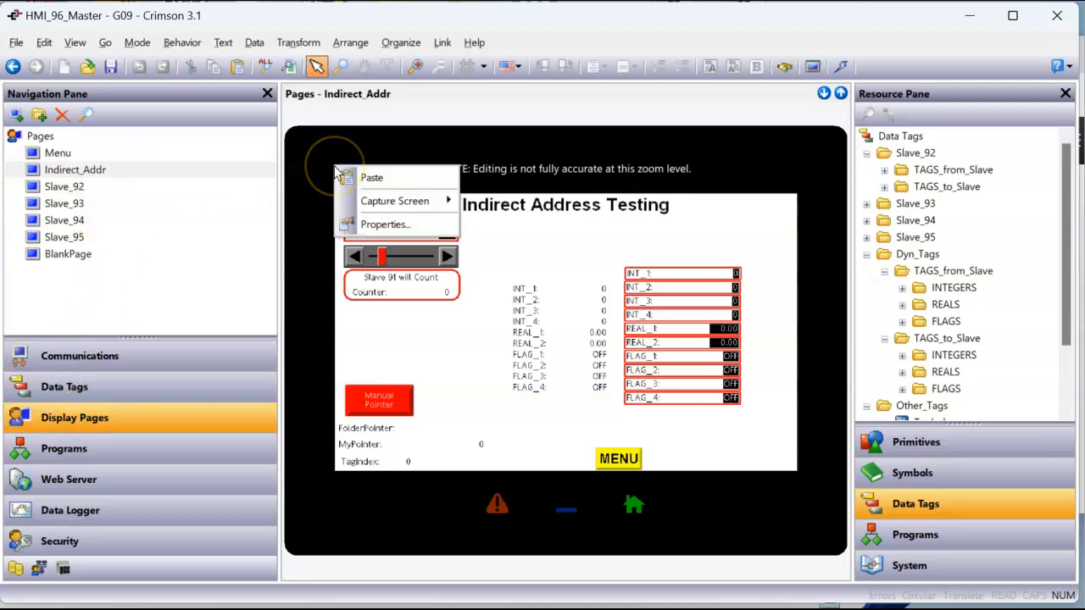
click(356, 222)
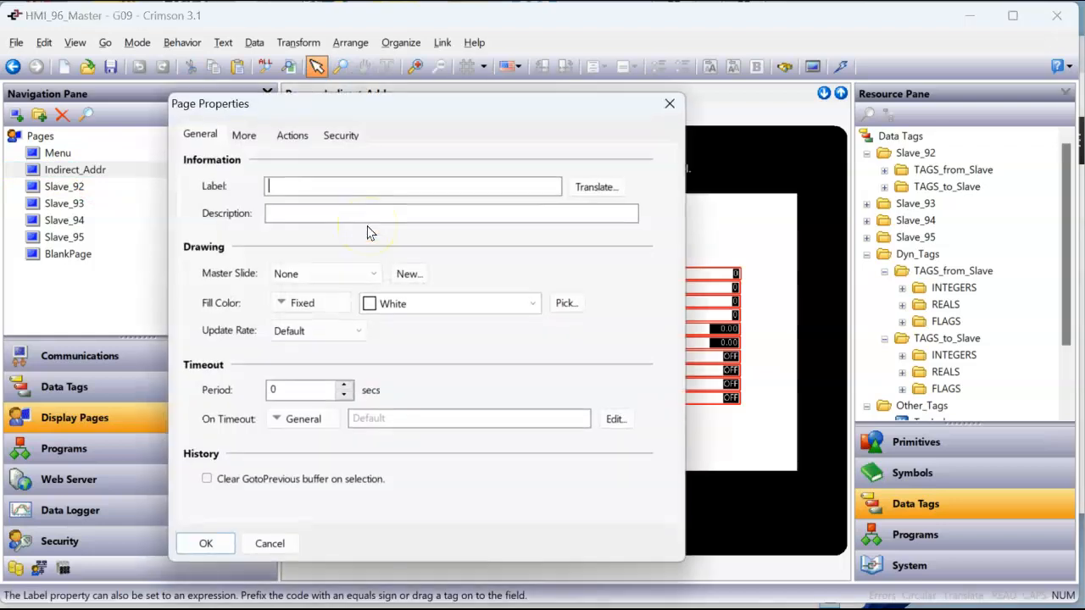
click(295, 140)
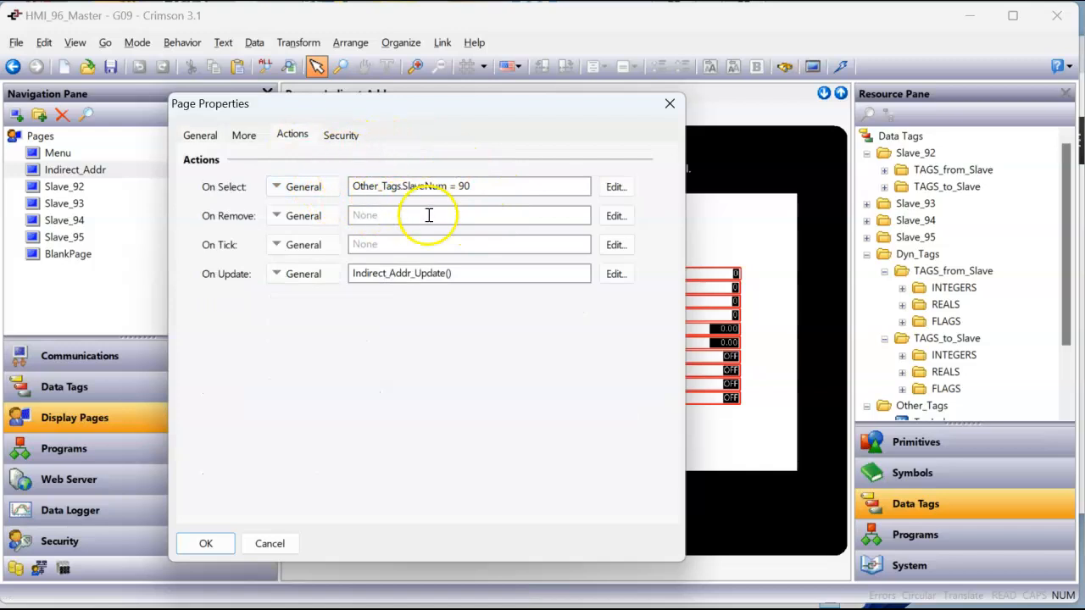
Close the page properties without changes and set SlaveNum to 93 in the Master 96 remote view in the browser
drag(420, 106, 555, 118)
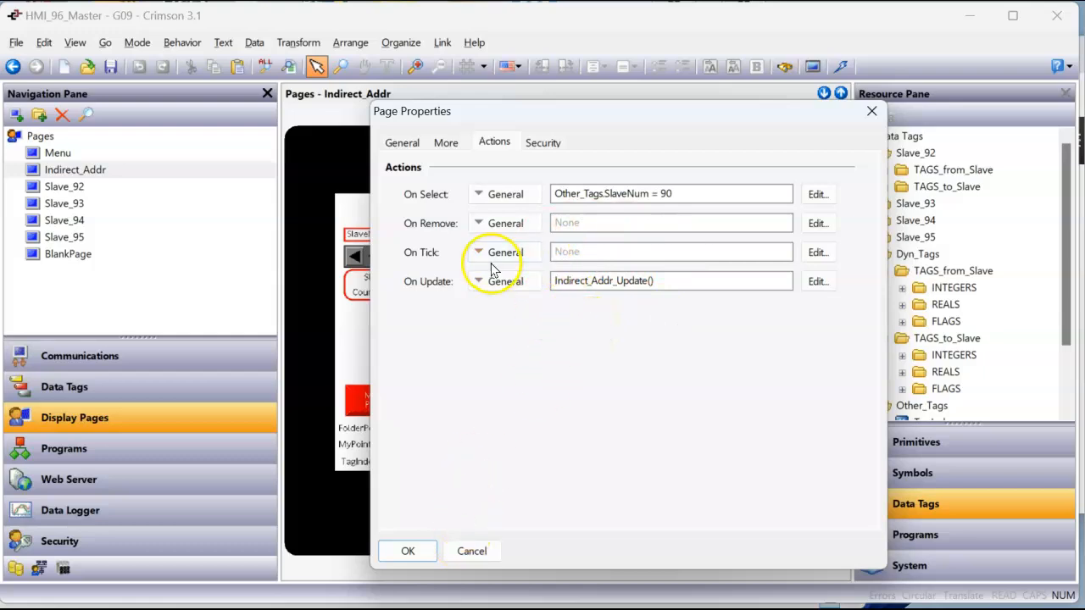
click(470, 551)
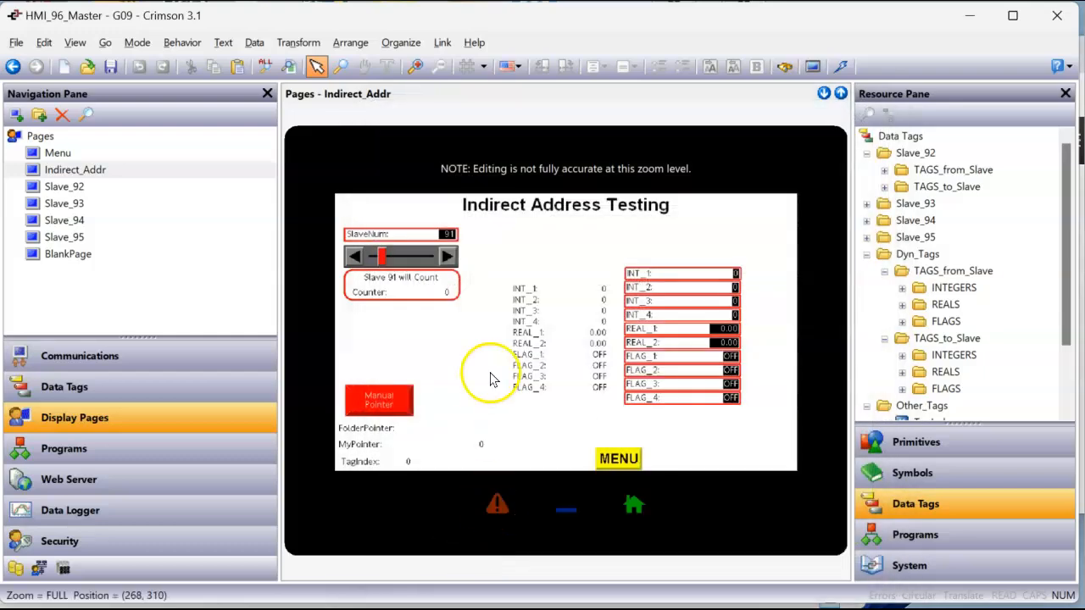
mouse_move(327, 573)
click(293, 563)
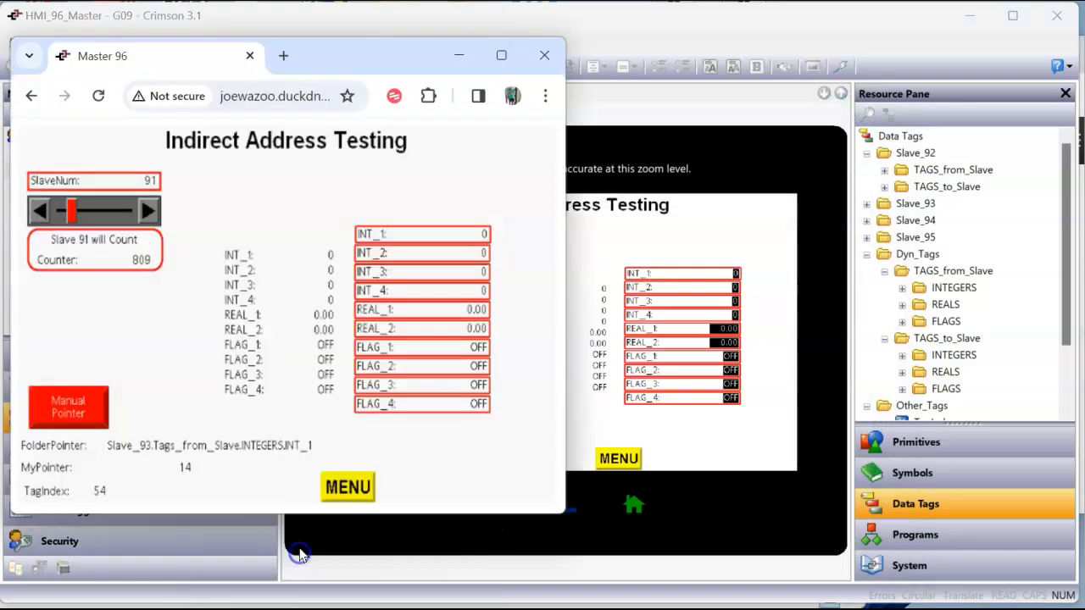
click(150, 210)
click(150, 210)
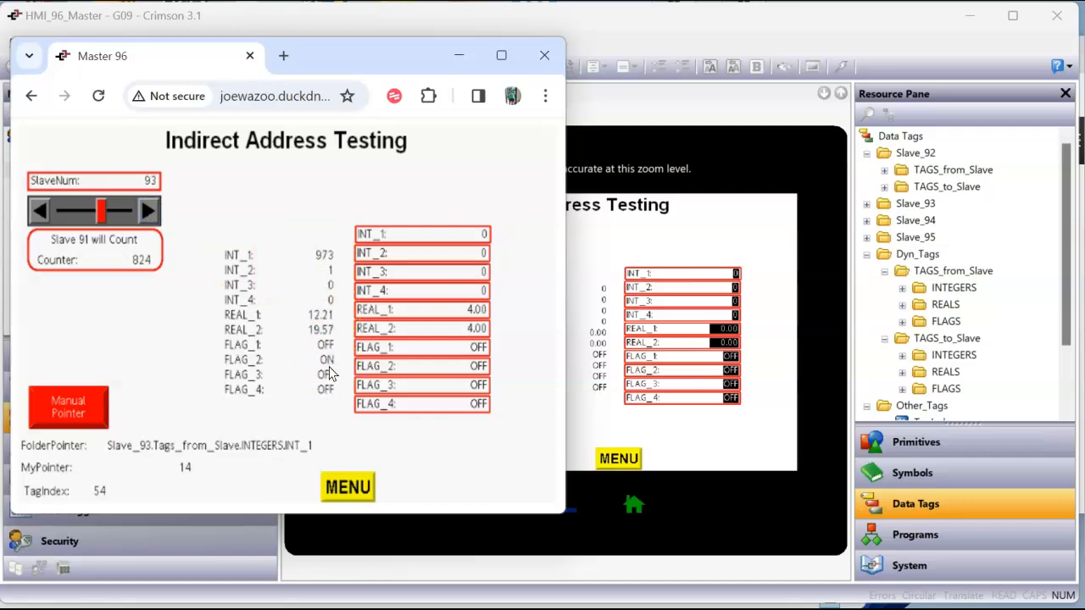
Switch to Crimson 3.1 and move the Indirect_Addr_Update() call from the Indirect_Addr page's On Update action to On Tick
click(607, 299)
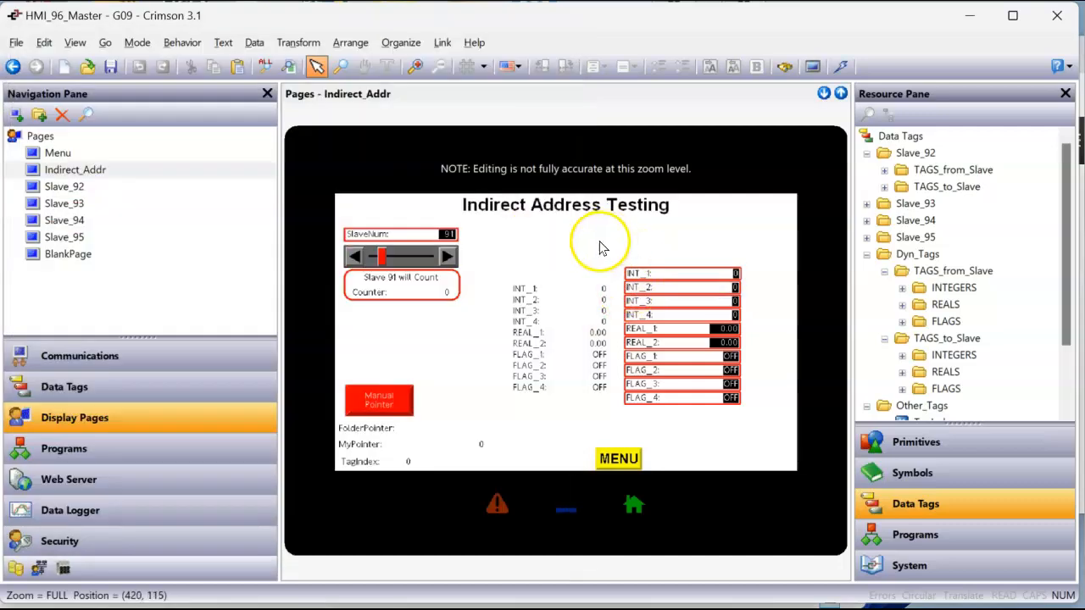
right_click(371, 176)
click(420, 230)
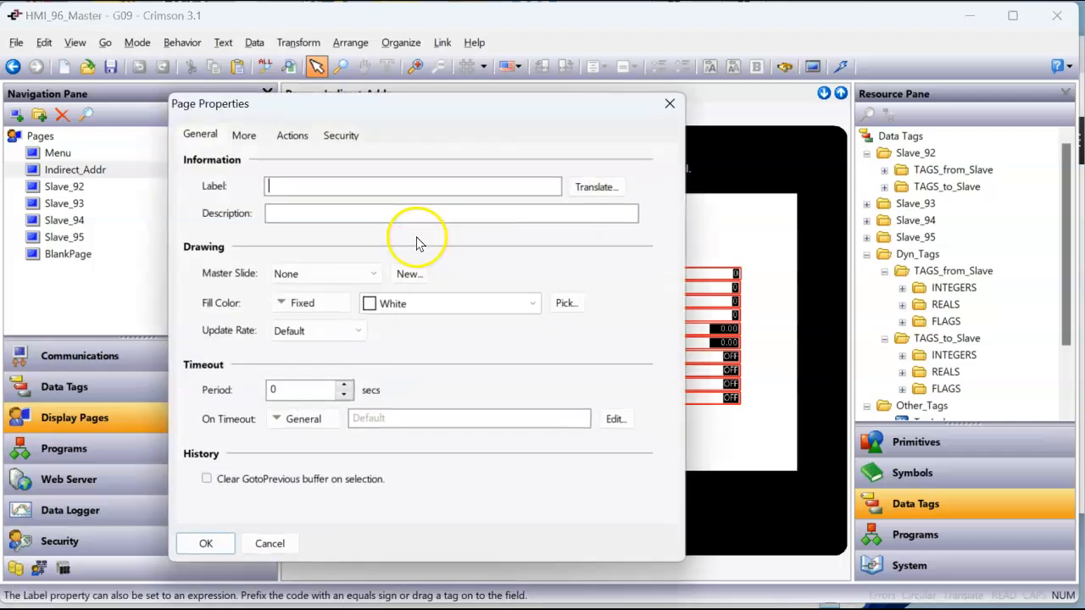
click(293, 136)
double_click(399, 273)
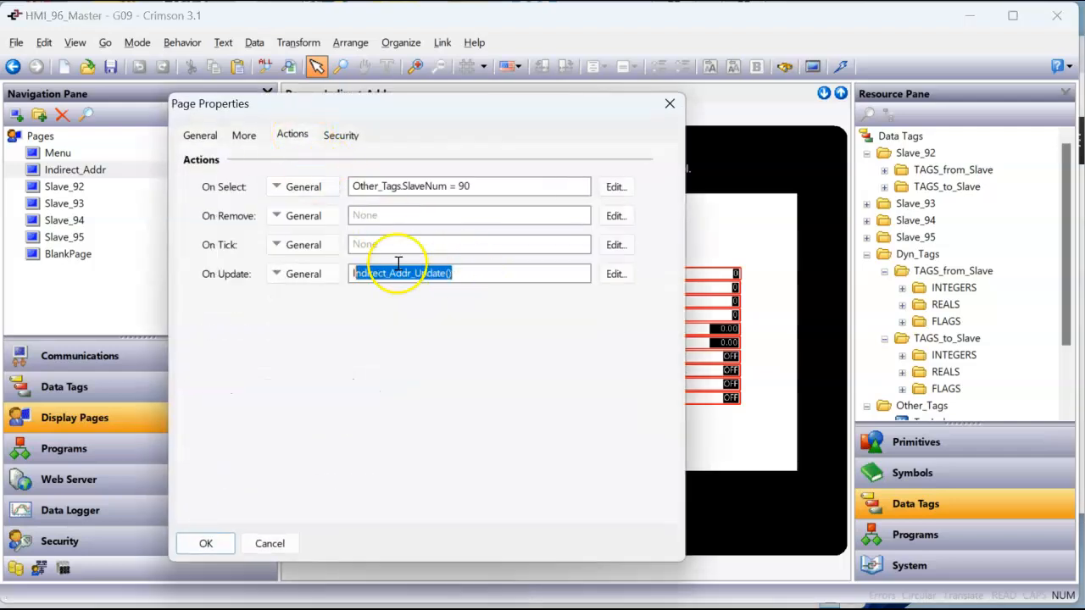
right_click(396, 280)
click(442, 314)
click(406, 252)
key(ctrl+v)
click(207, 543)
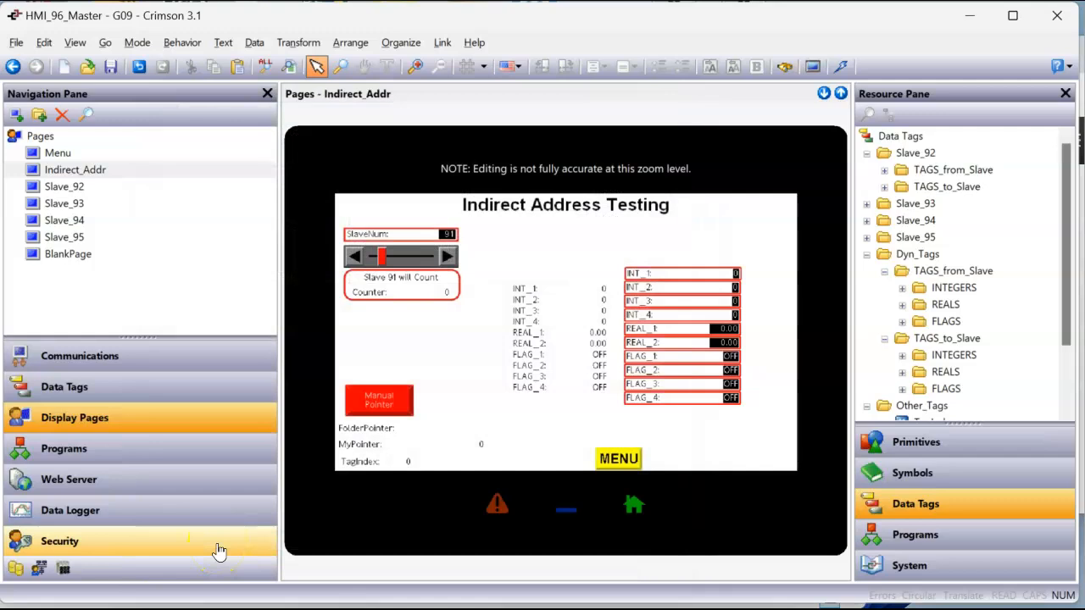
Set the link's communications port to TCP/IP and download the database to the device
click(840, 68)
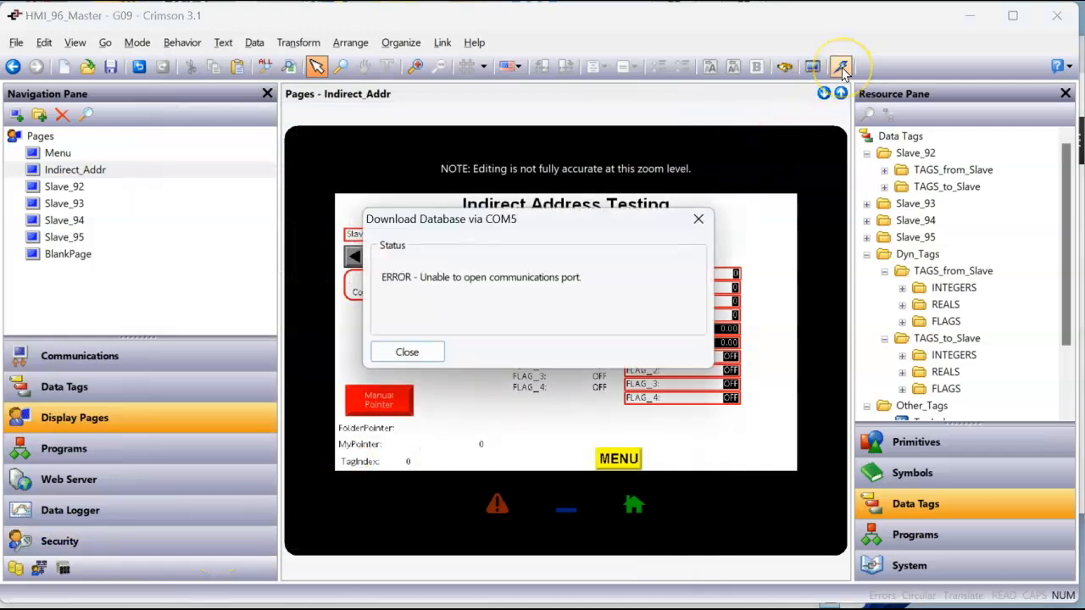
click(407, 351)
click(442, 43)
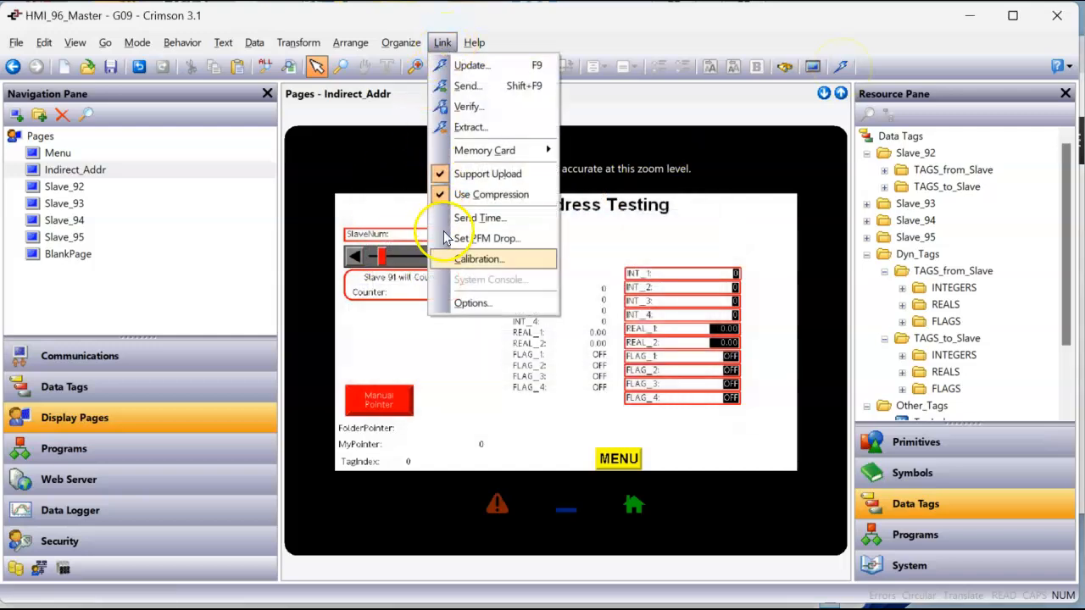
click(477, 306)
click(417, 322)
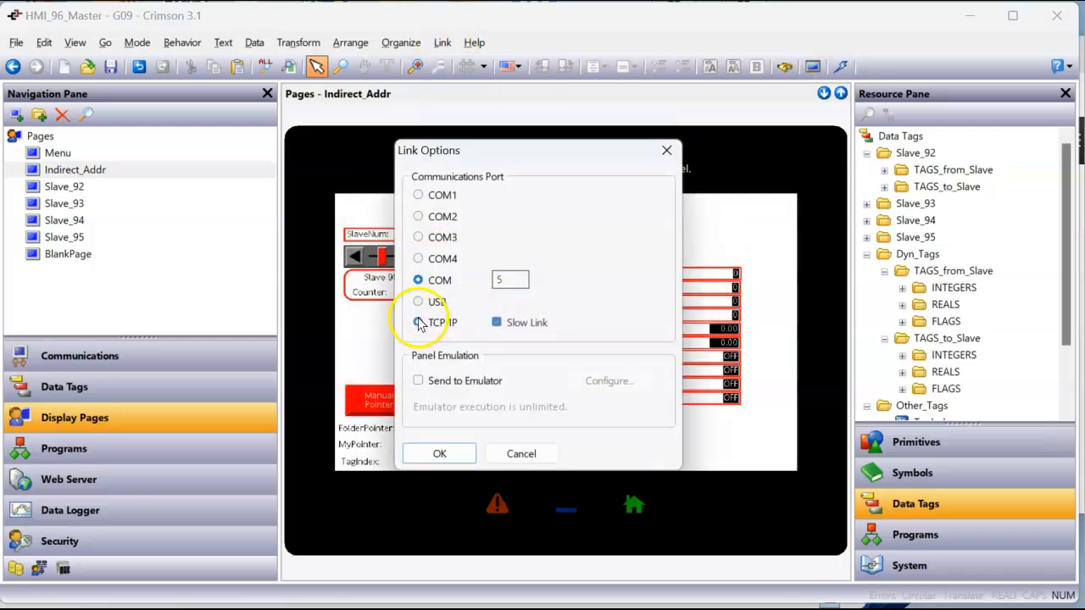
click(440, 454)
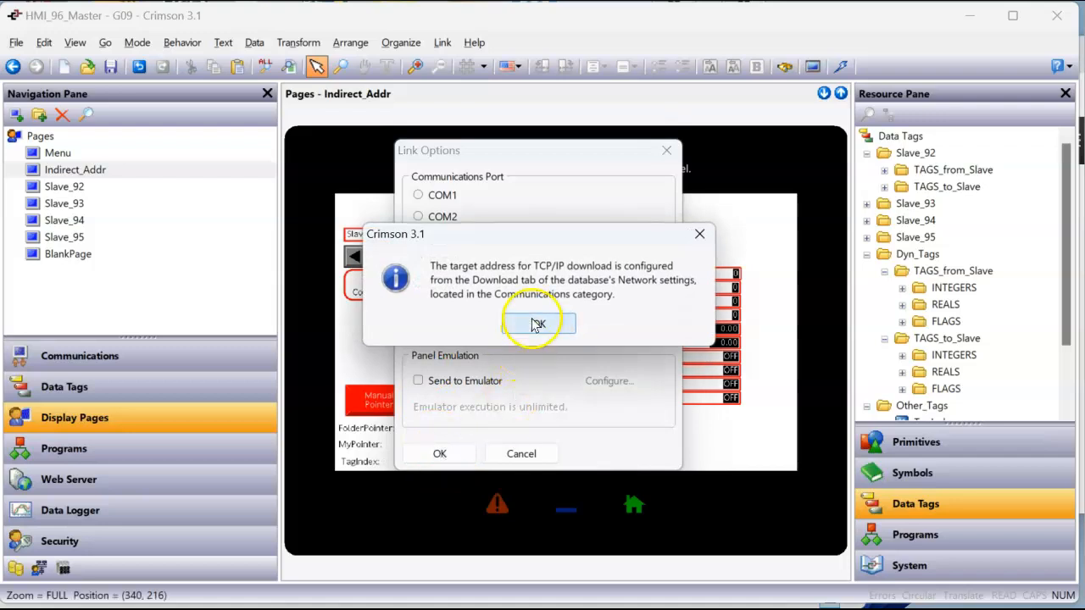
click(538, 322)
click(841, 66)
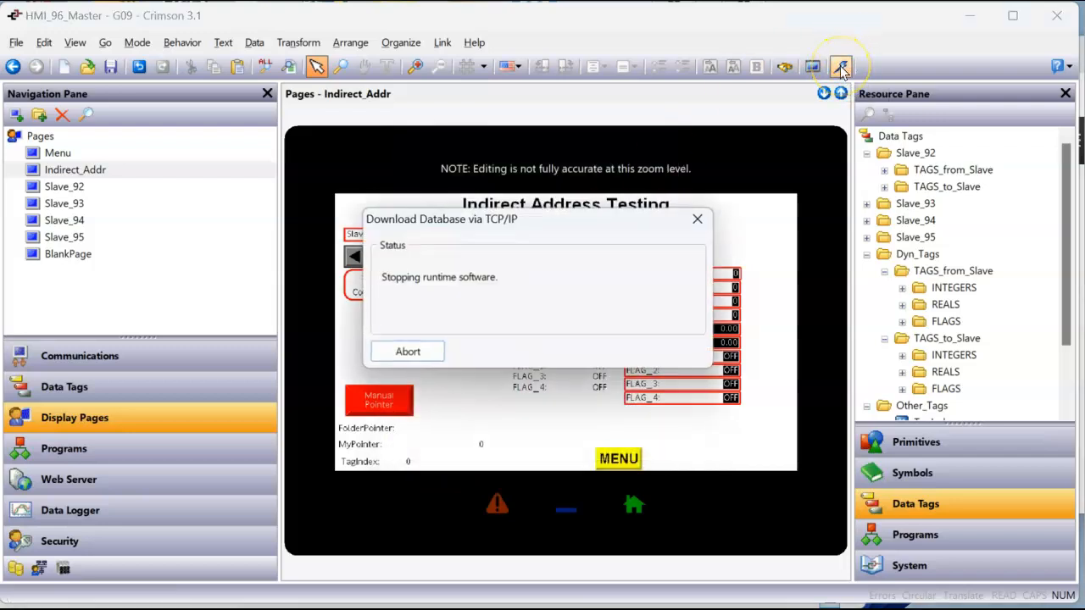
Bring both Master 96 browser windows to the front, with the remote view window active
mouse_move(322, 607)
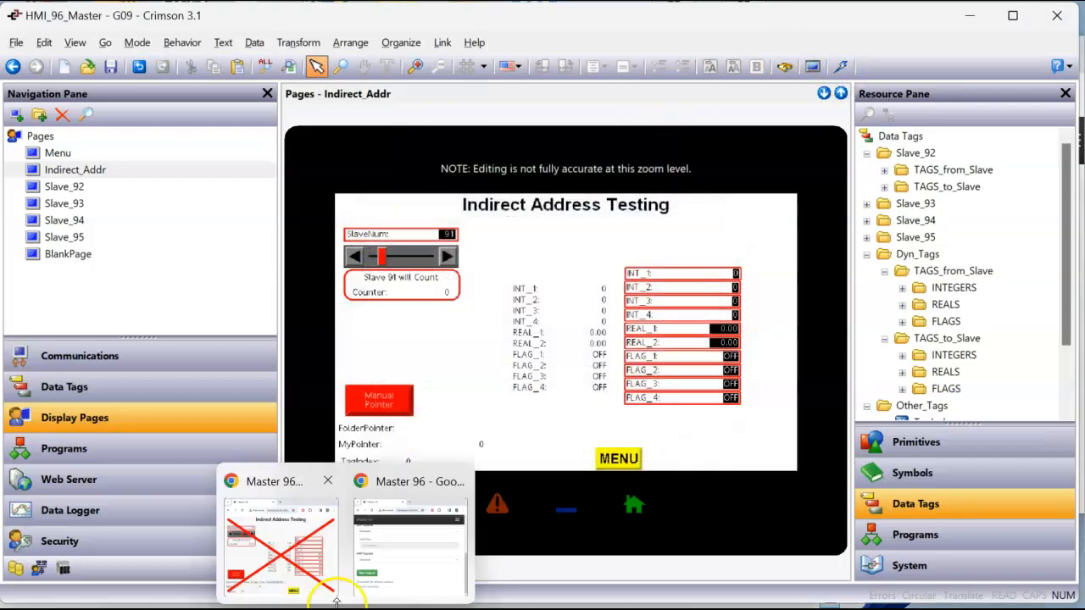
click(329, 564)
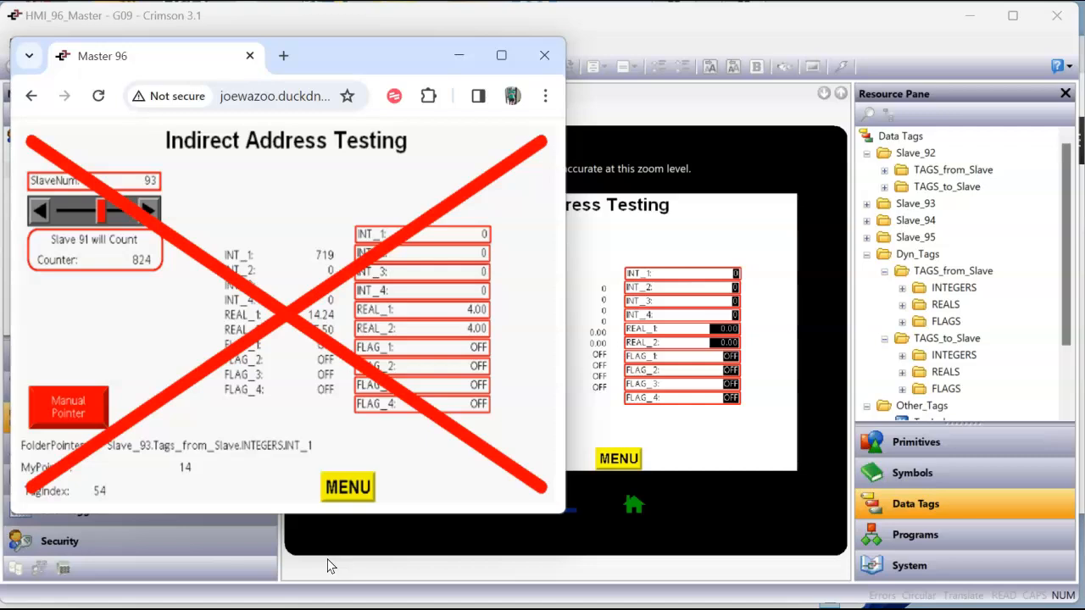
mouse_move(351, 607)
click(424, 573)
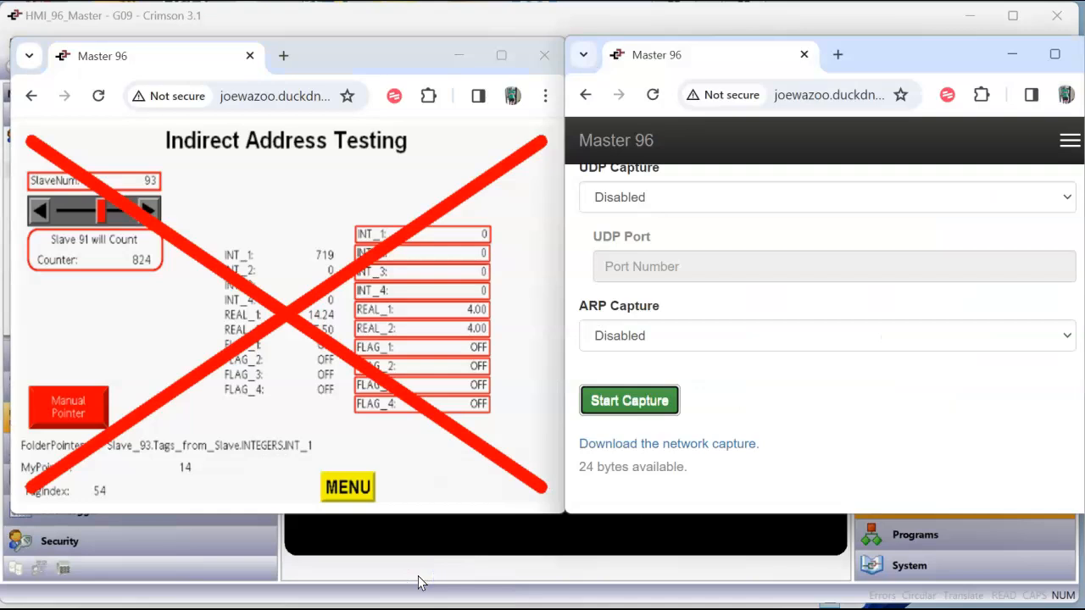
click(287, 257)
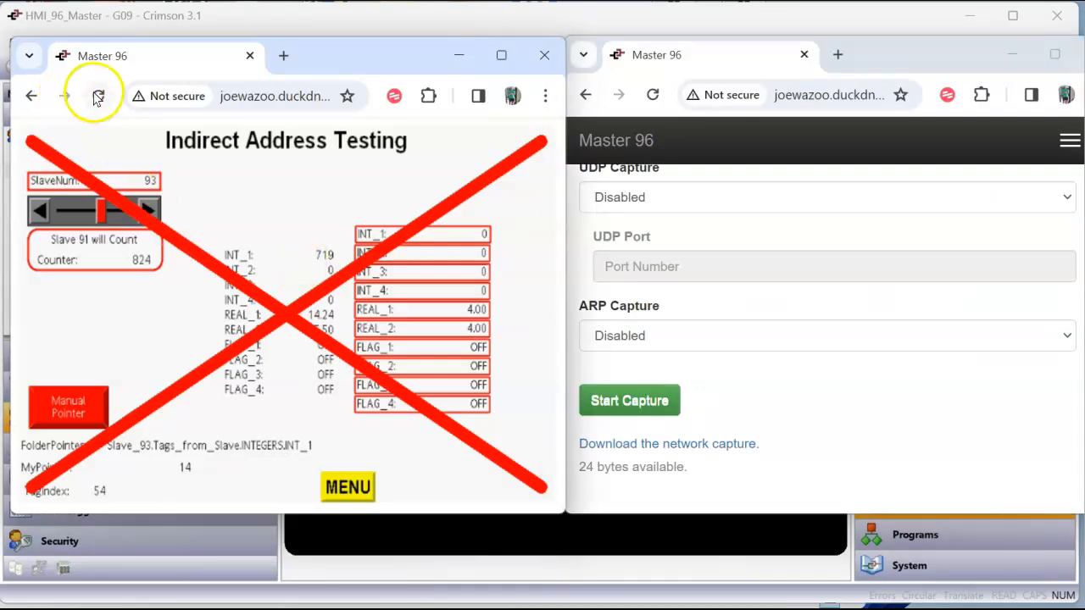
Reopen the Remote View from the Master 96 home page and set SlaveNum to 92 with the slider
click(29, 96)
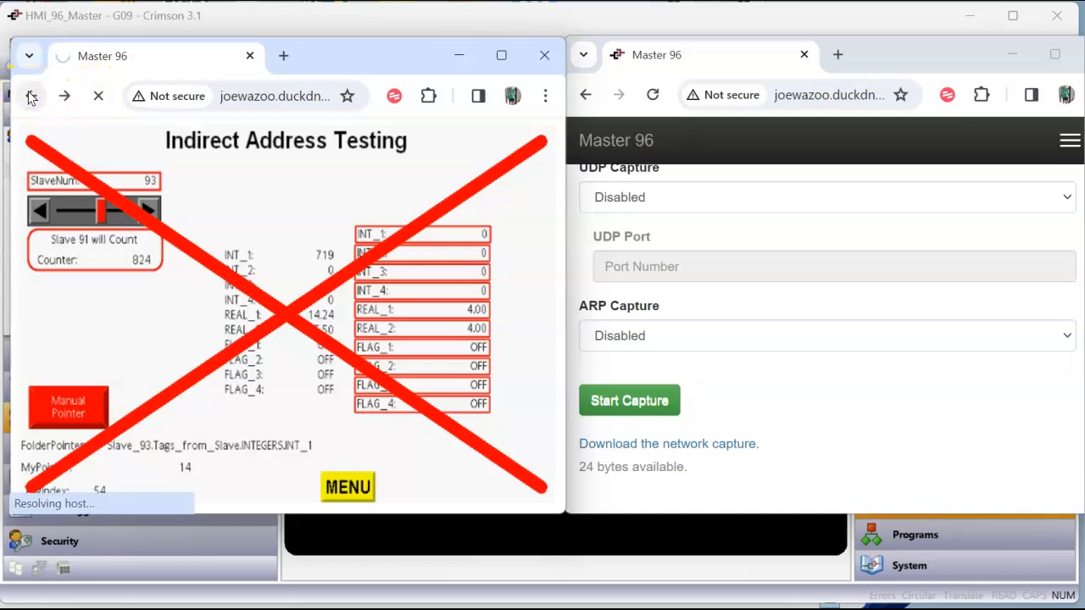
click(72, 348)
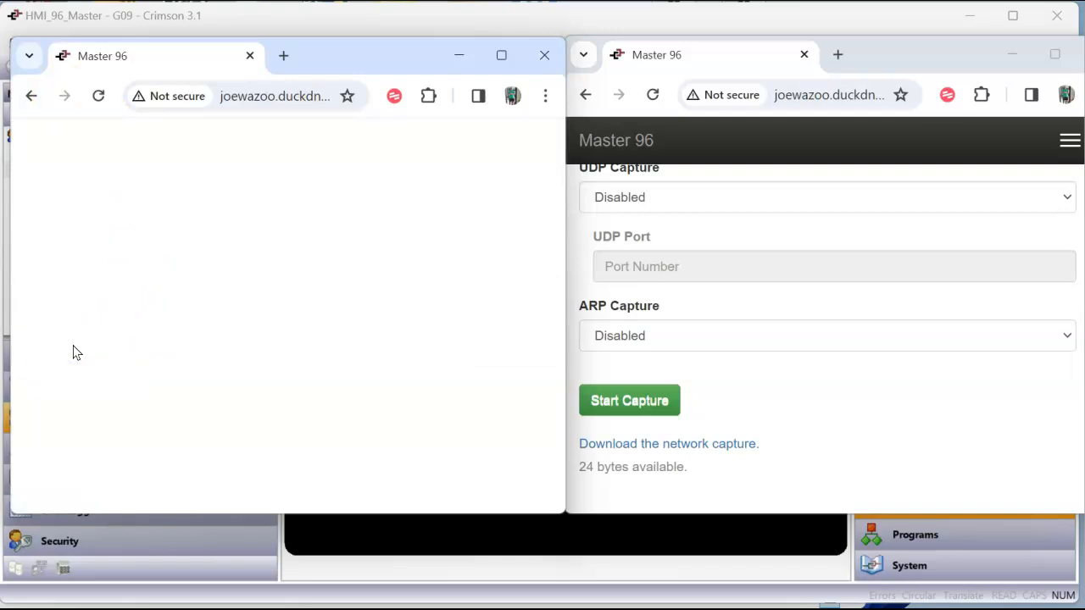
click(76, 469)
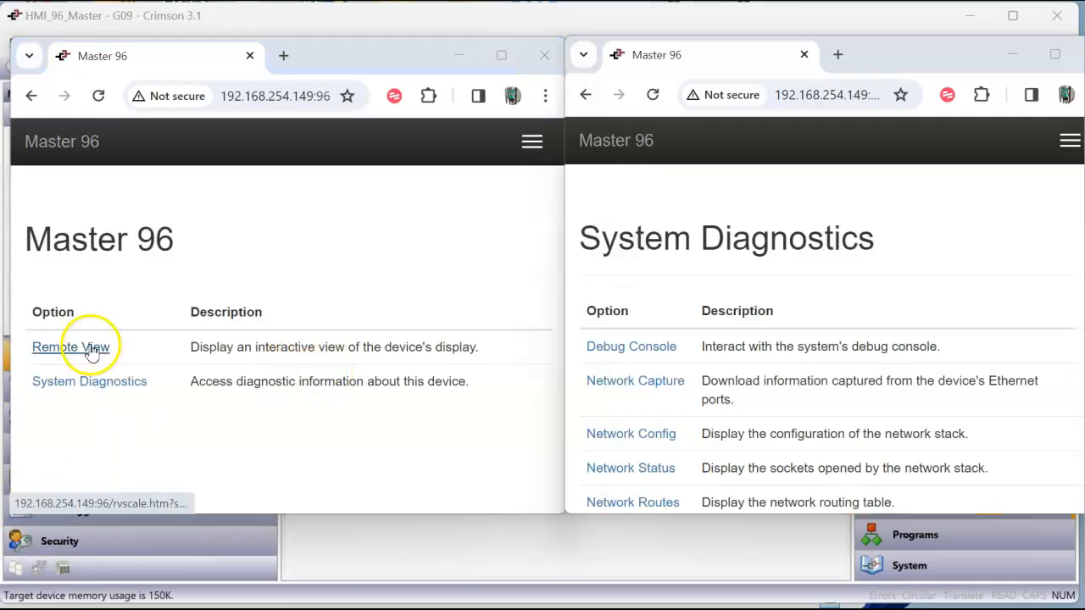
click(90, 348)
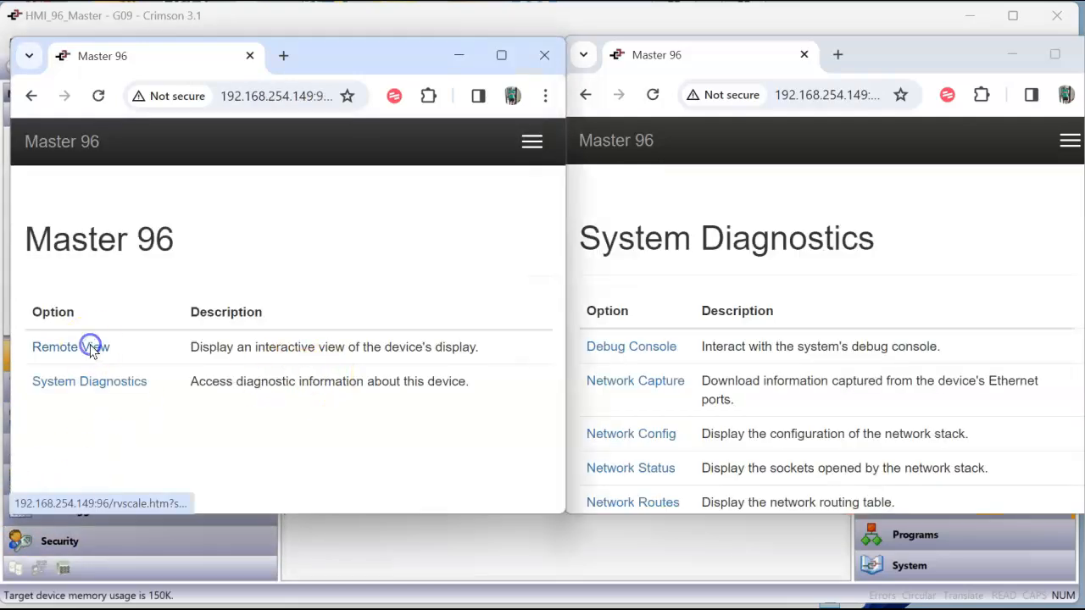
click(111, 370)
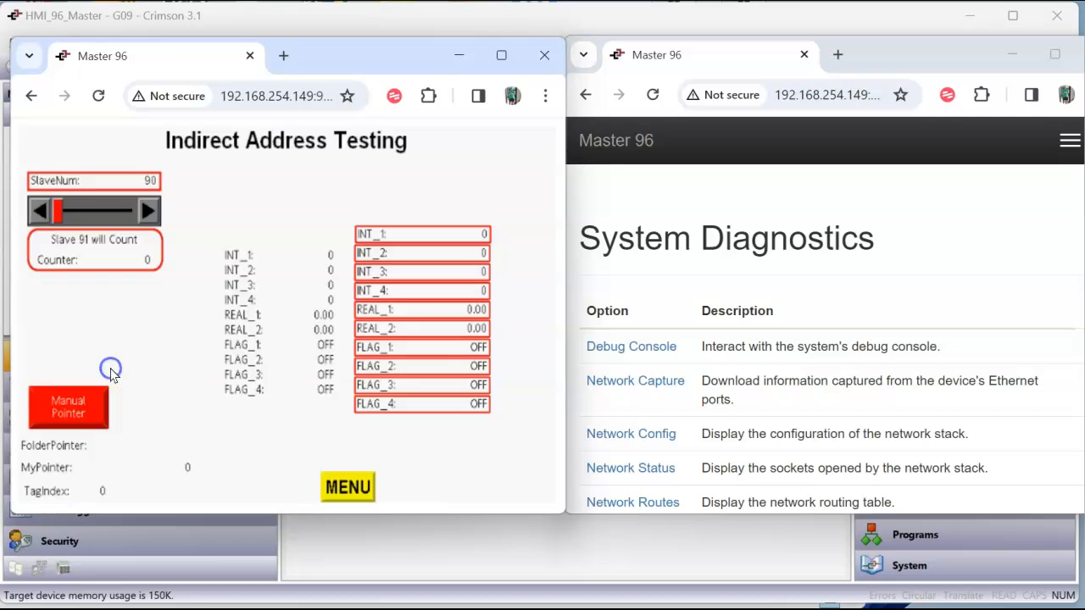
click(155, 217)
click(149, 214)
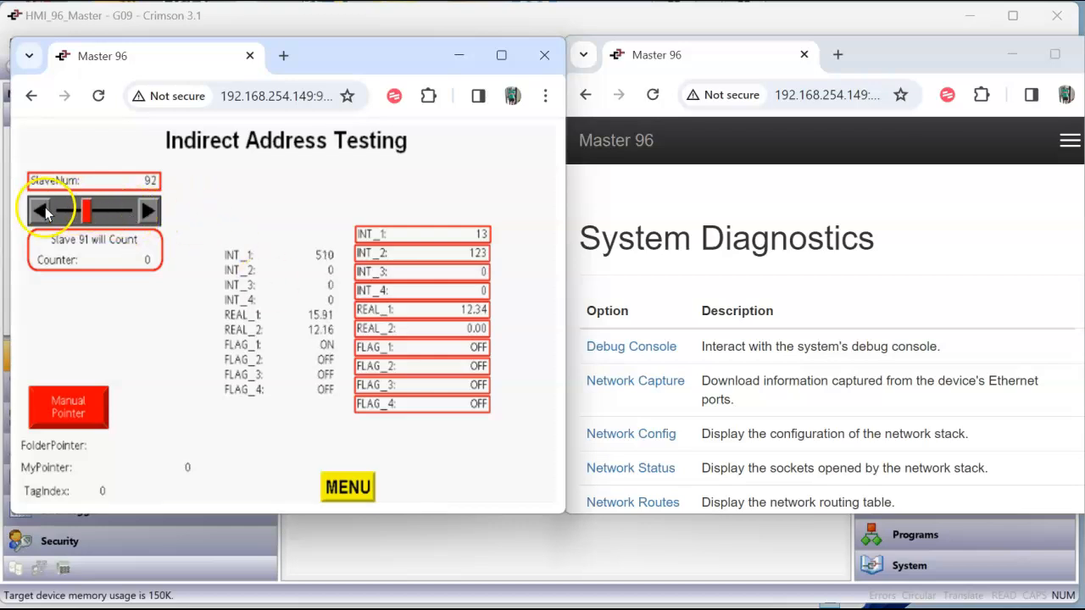
Switch to Crimson 3.1 and review the On Tick and On Update actions in the Indirect_Addr page properties
click(500, 586)
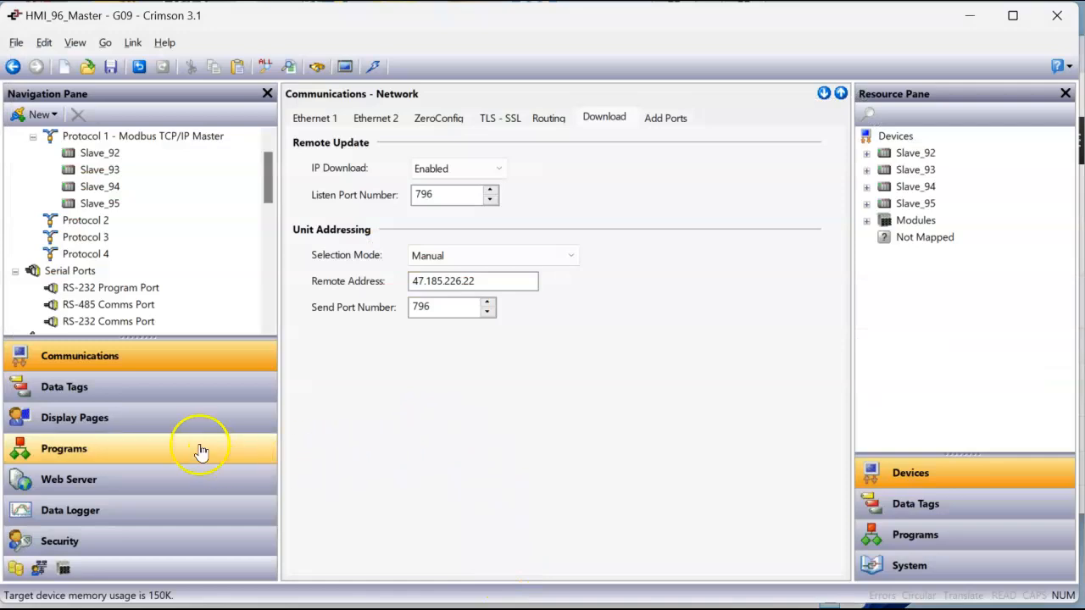
click(174, 417)
right_click(380, 163)
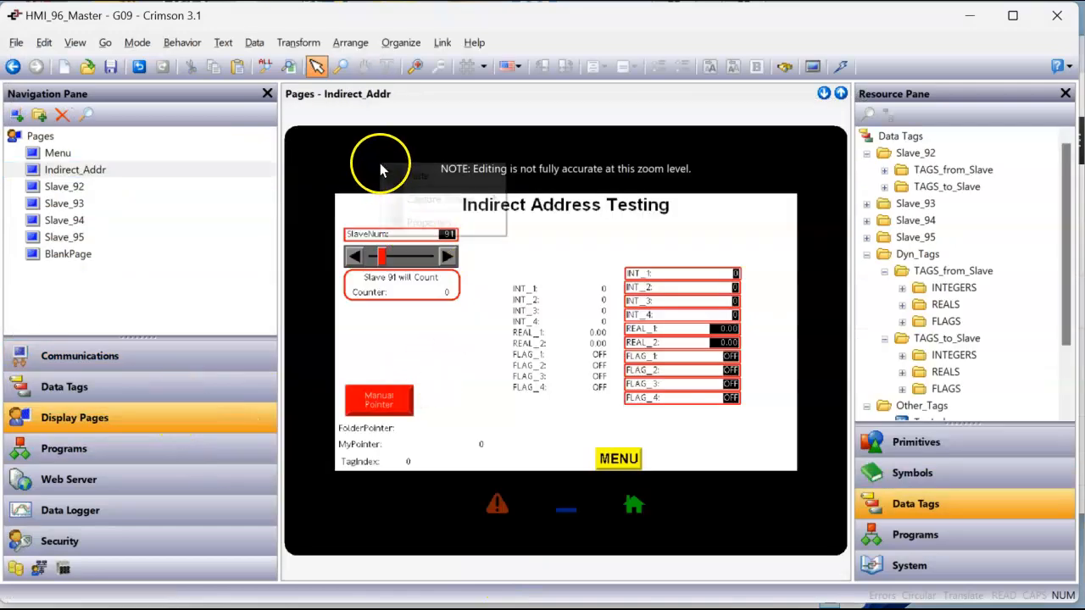
click(430, 221)
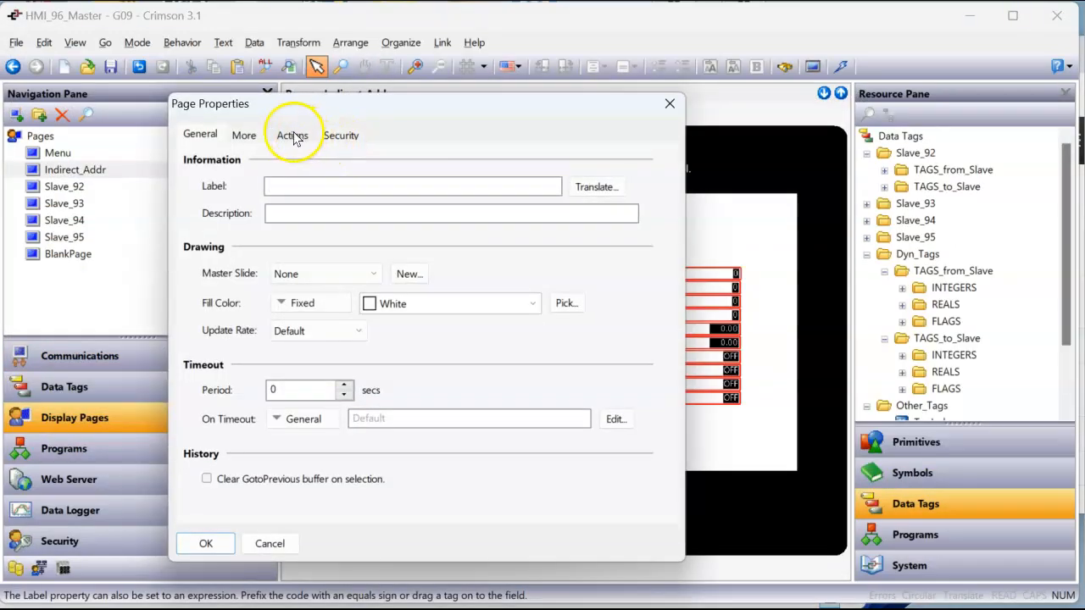
click(290, 135)
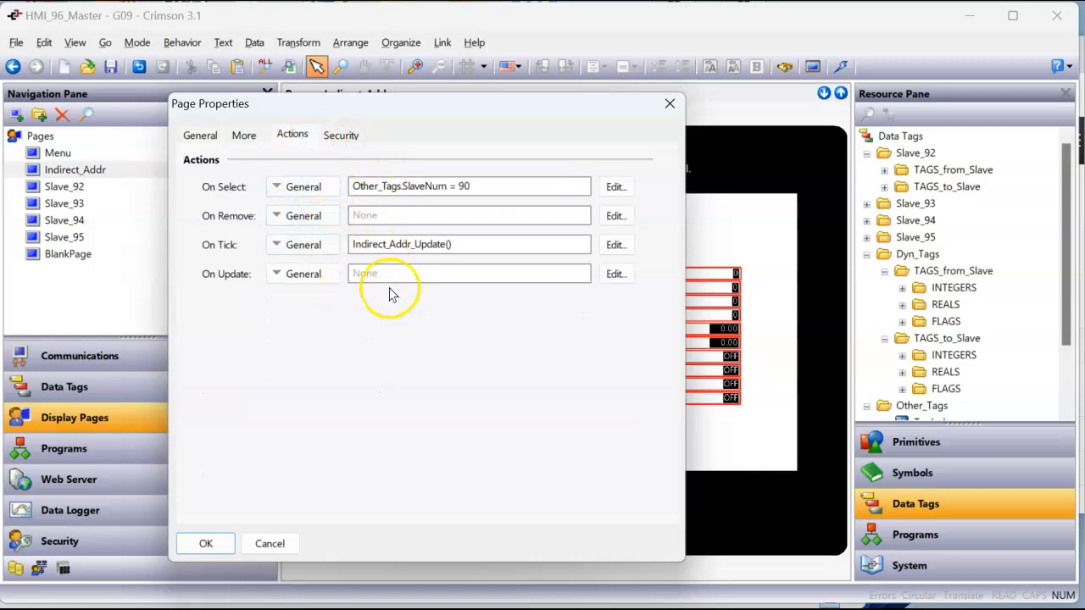
click(269, 544)
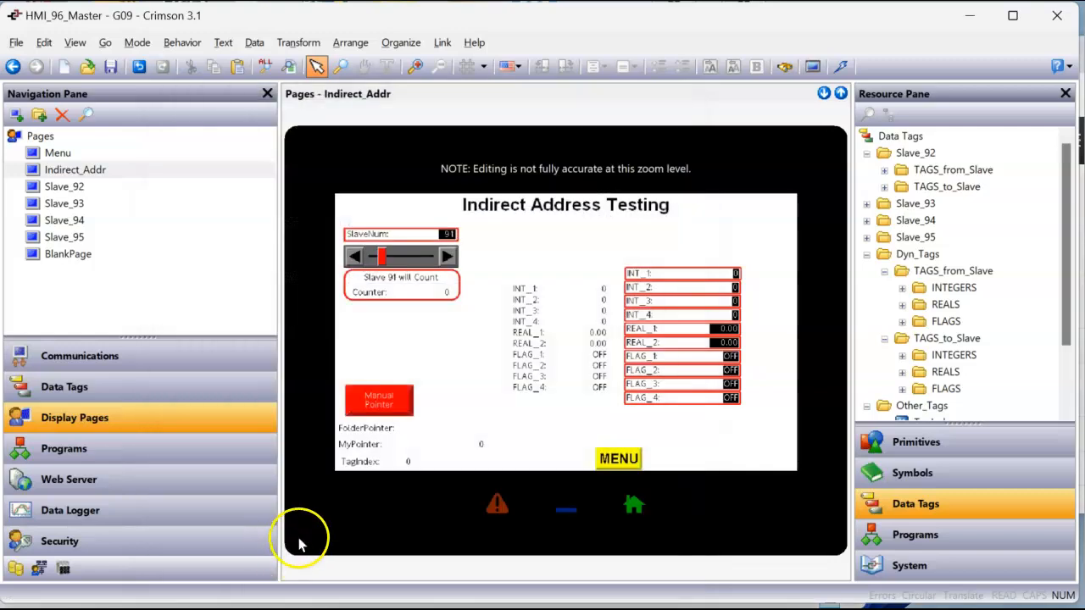
Examine the properties and source code of the Poll_Slave_92 program
click(154, 460)
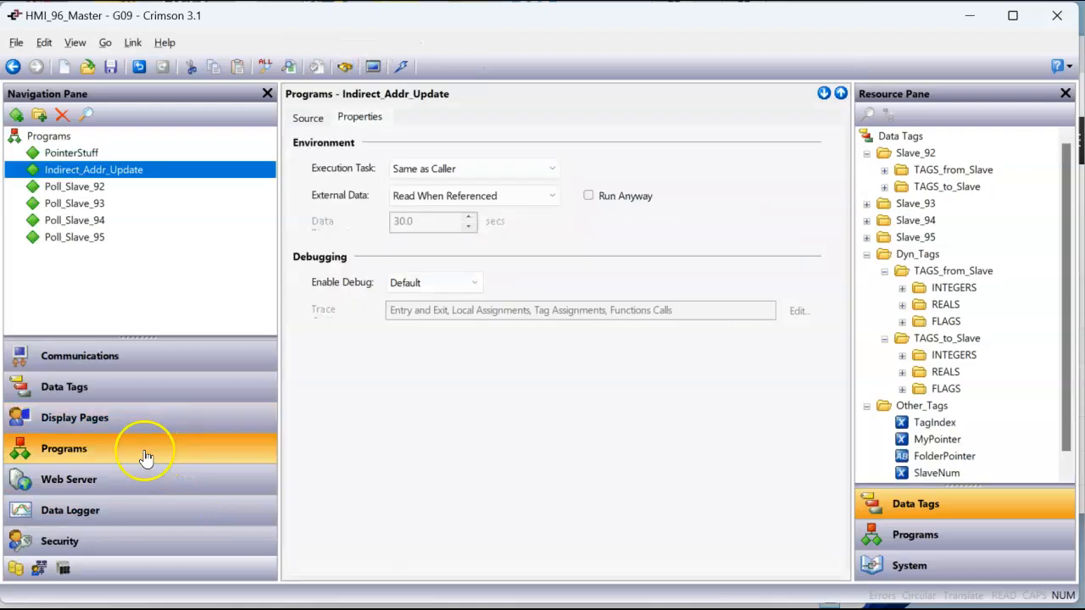
click(72, 186)
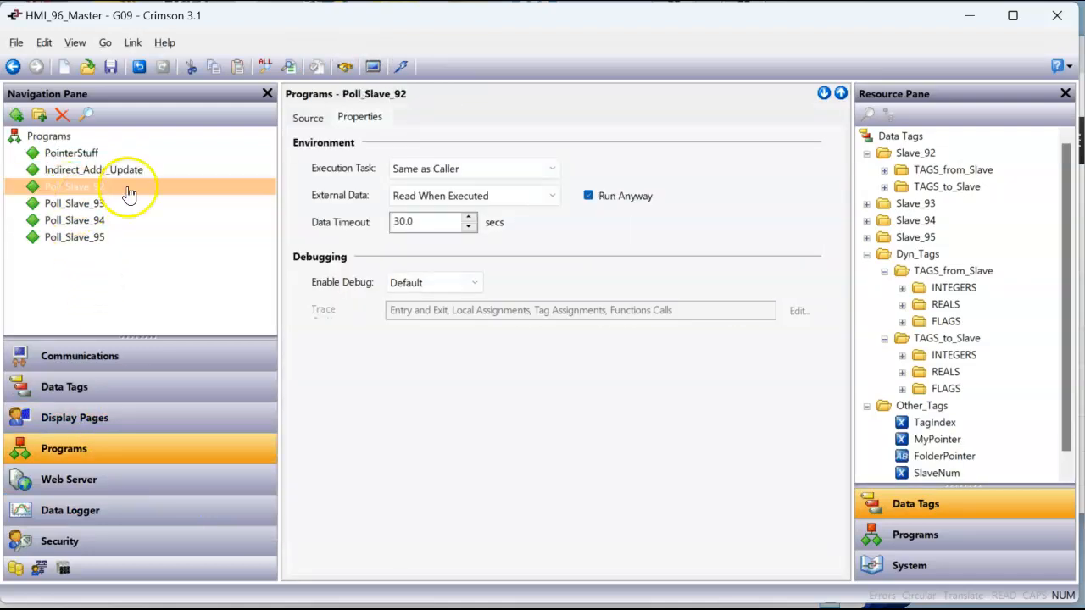
click(307, 117)
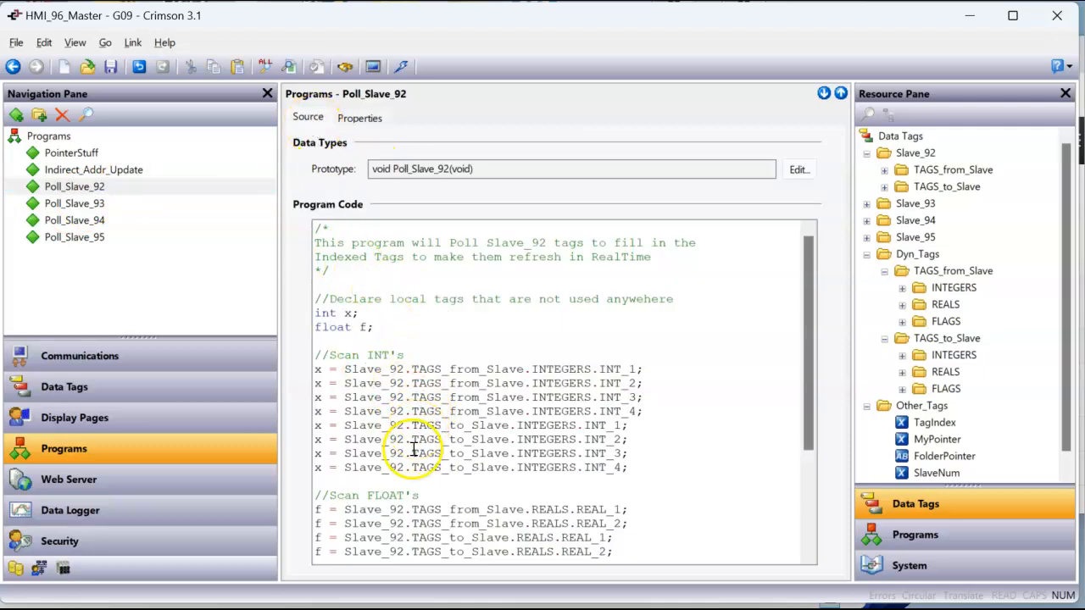
scroll(416, 441, down, 3)
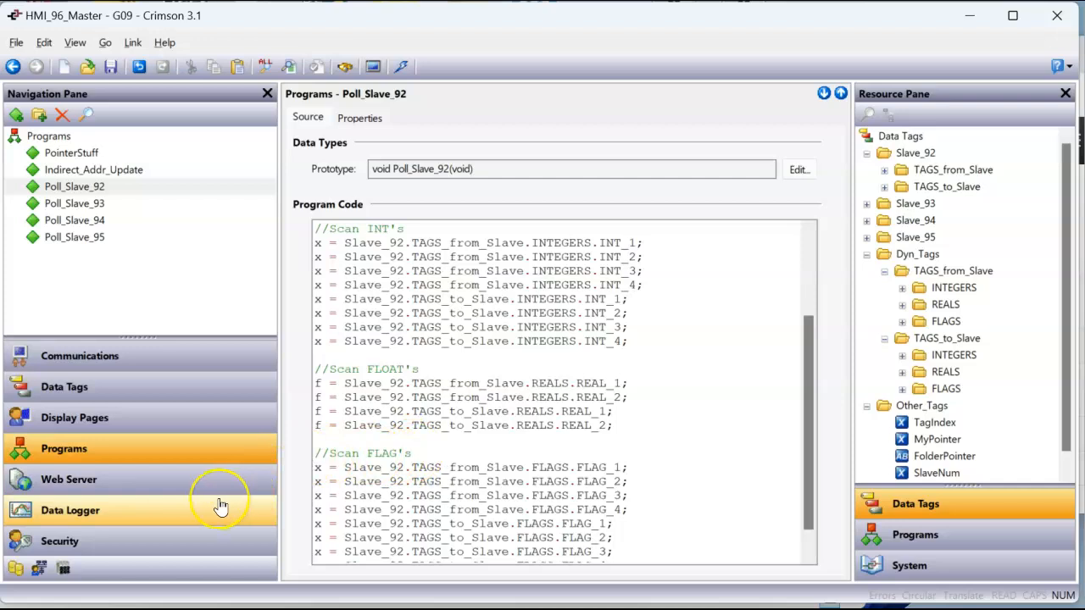
Examine the trigger settings of the INT_1 tag in Dyn_Tags.TAGS_from_Slave.INTEGERS and return to the Indirect_Addr display page
click(165, 396)
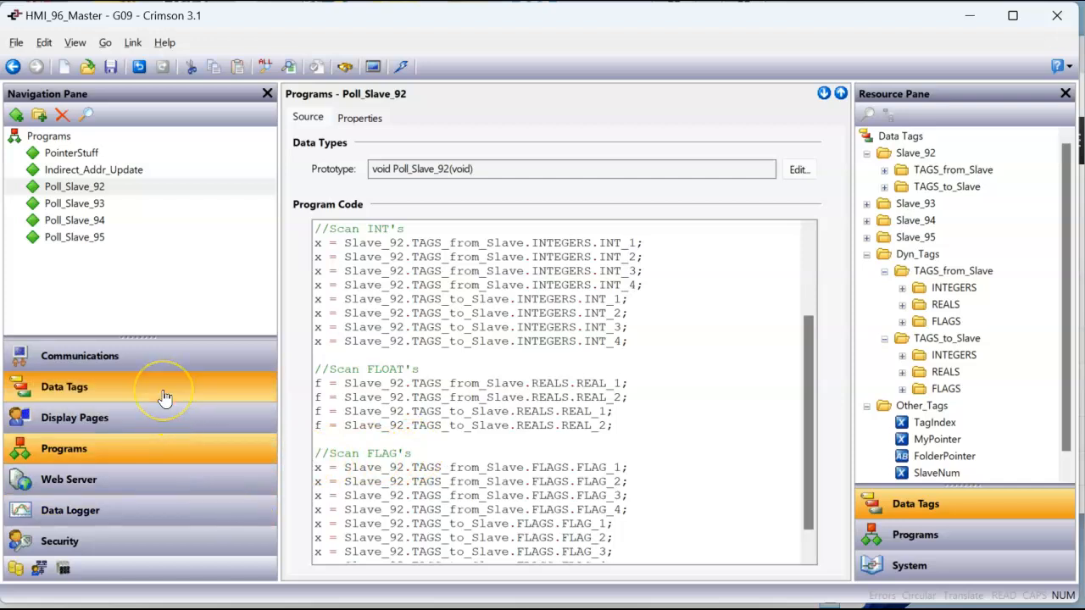
scroll(138, 237, up, 5)
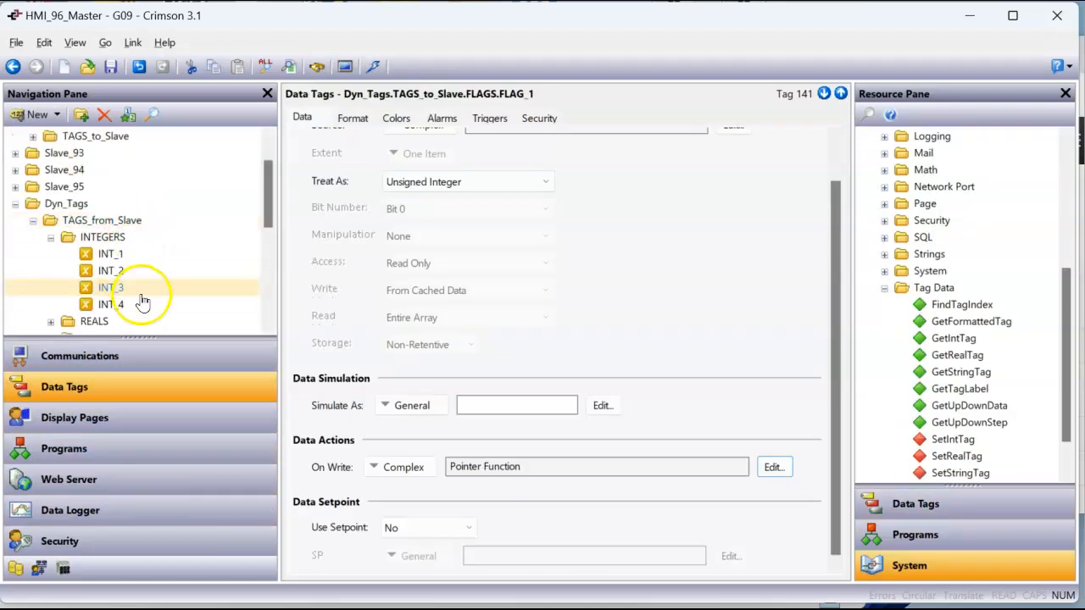
click(118, 258)
click(489, 118)
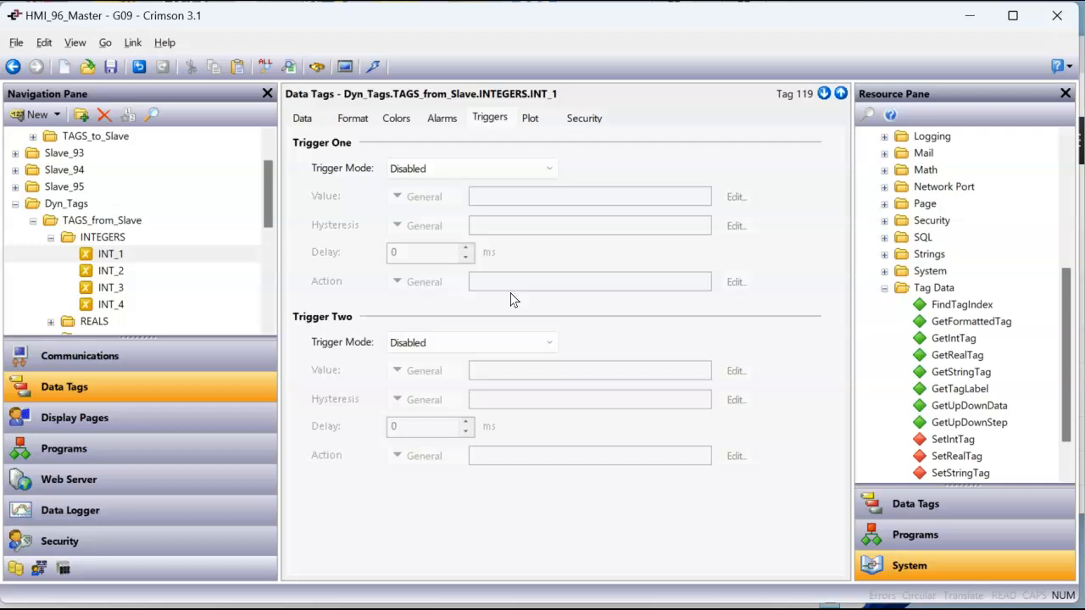
click(189, 447)
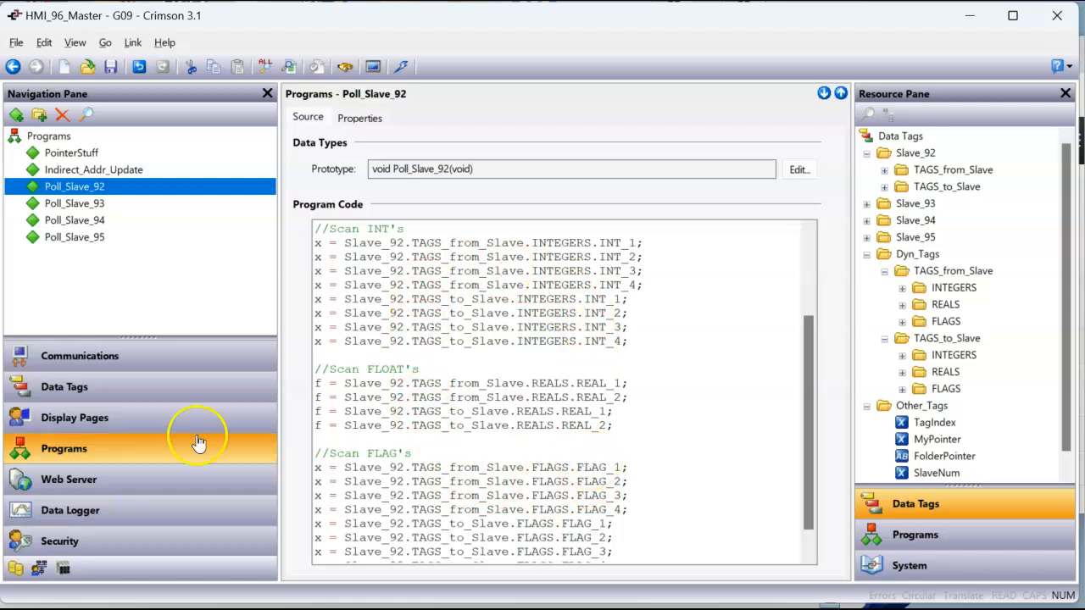
click(97, 417)
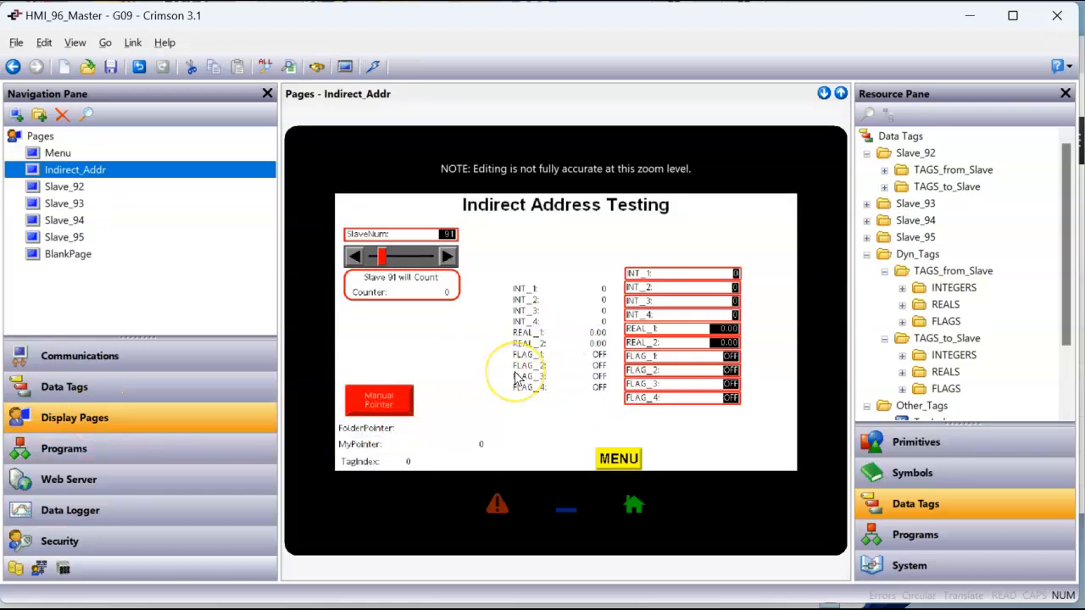